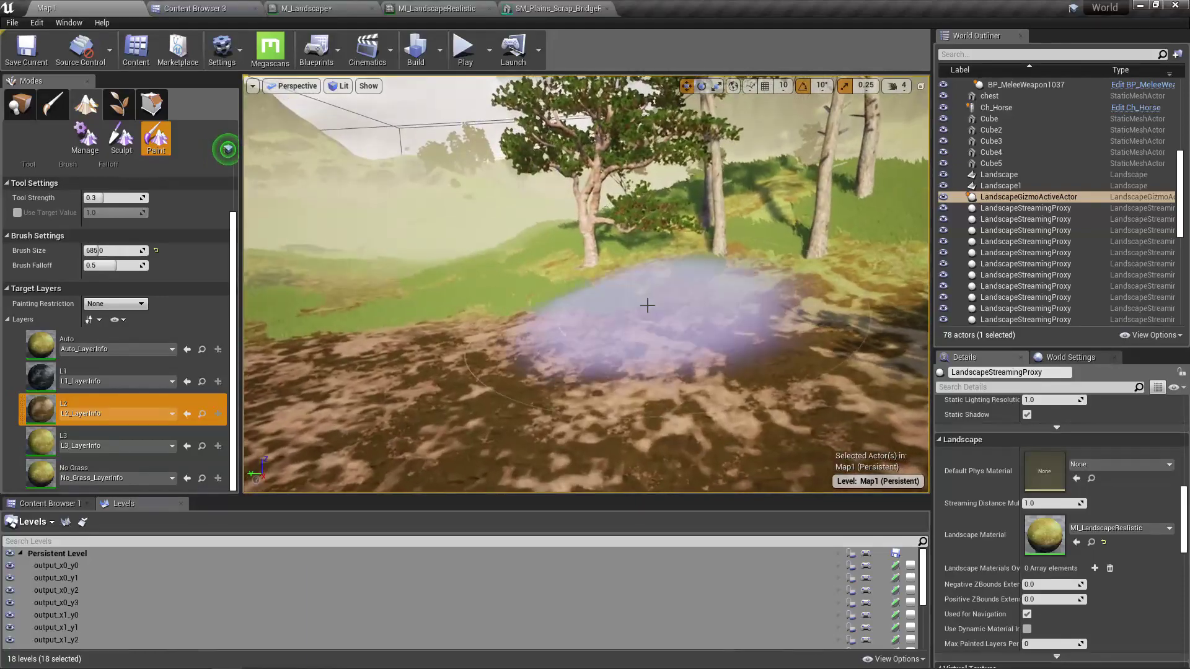
# List the static meshes of the whole Content folder in Content Browser 3, and return to the Map1 level
pyautogui.click(204, 8)
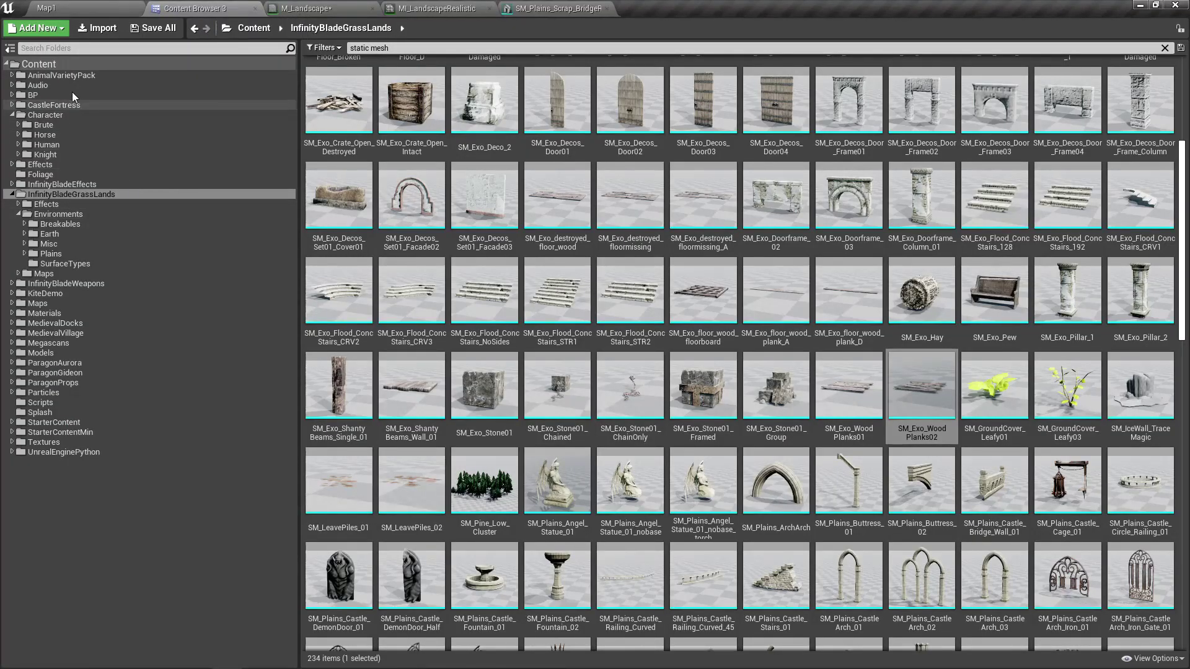
pyautogui.click(38, 64)
pyautogui.scroll(5, 519, 260)
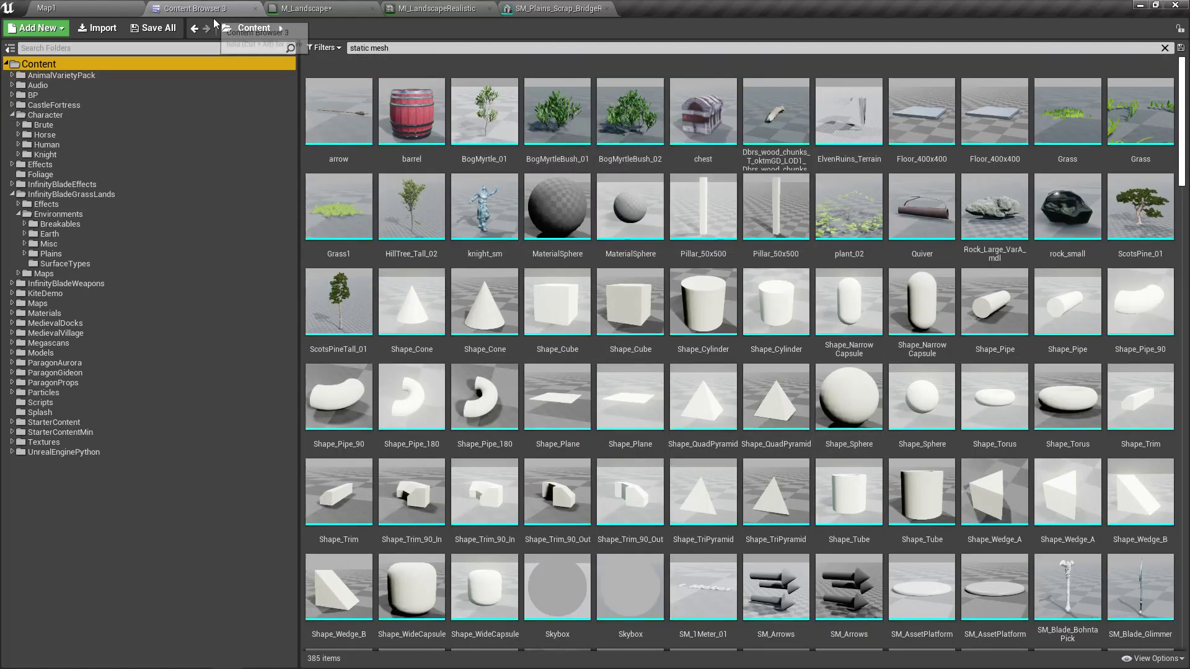
pyautogui.click(111, 6)
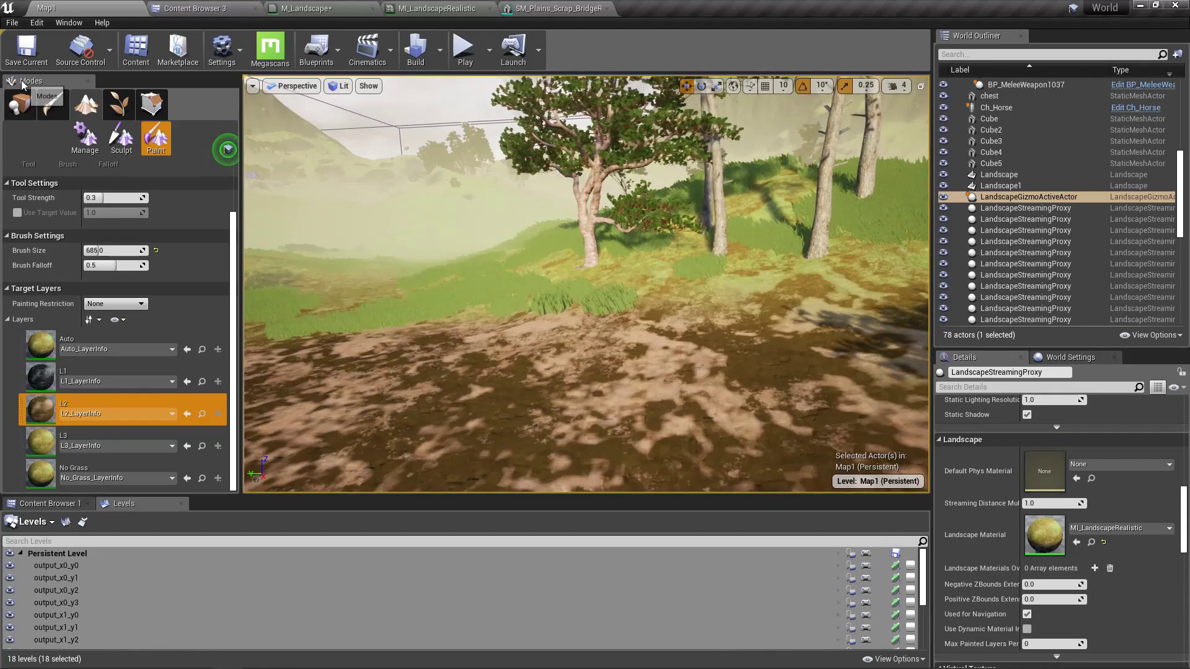
# Open the Procedural folder inside BP in Content Browser 1
pyautogui.click(50, 503)
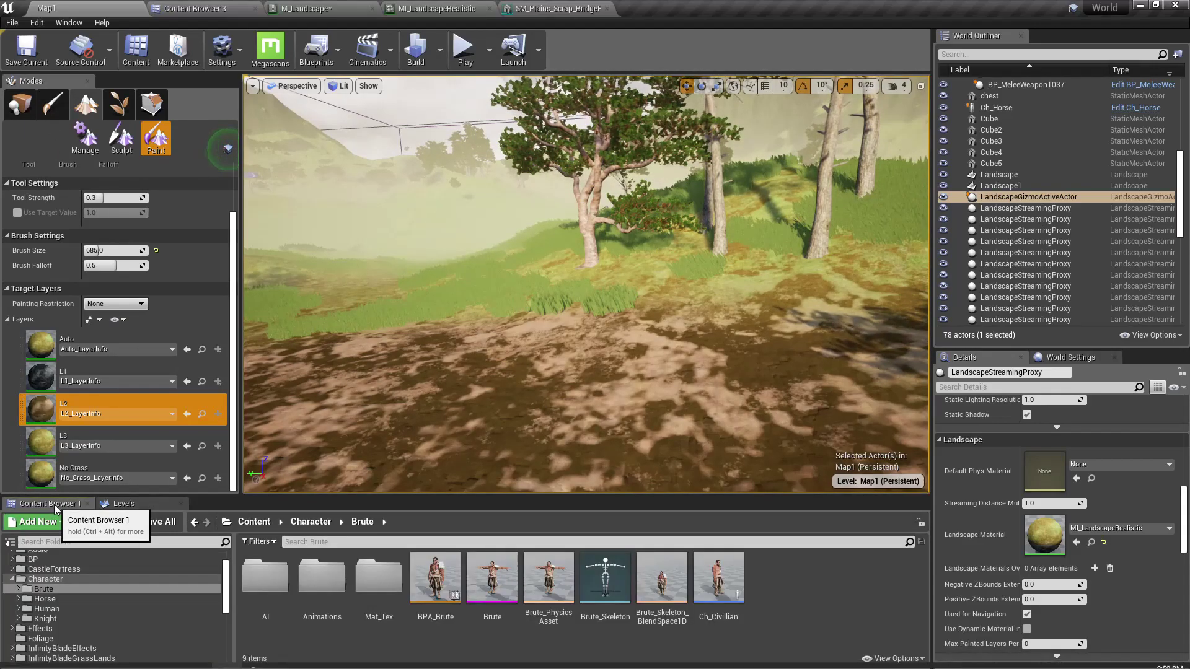
pyautogui.scroll(1, 67, 589)
pyautogui.click(54, 588)
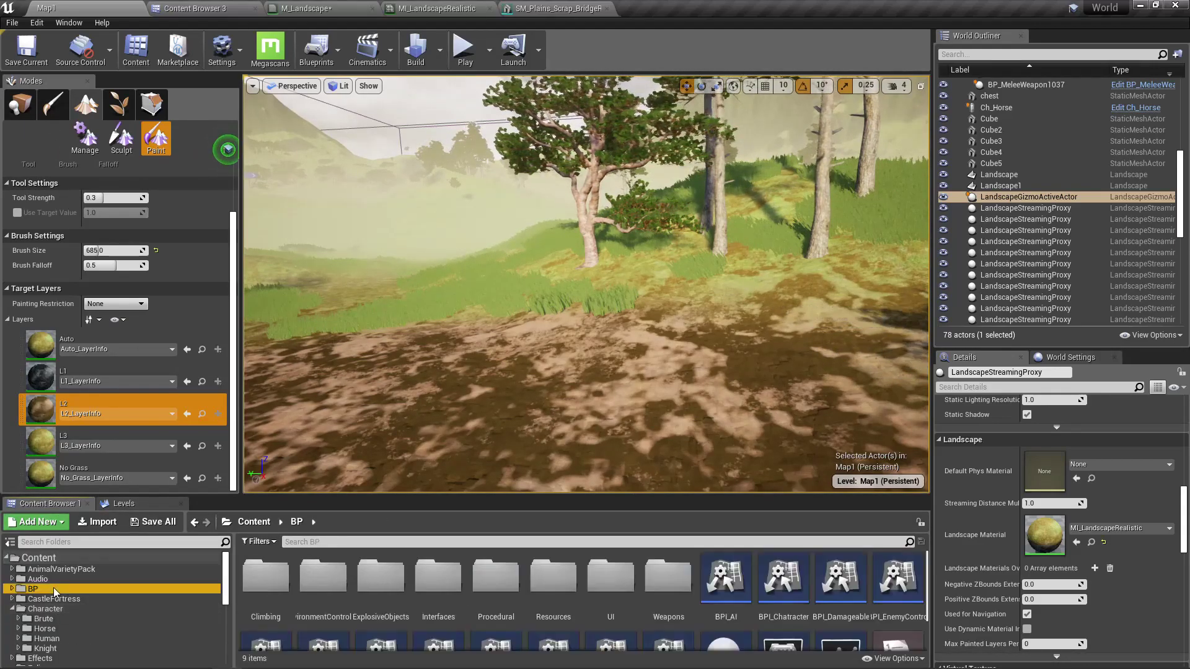
pyautogui.doubleClick(481, 617)
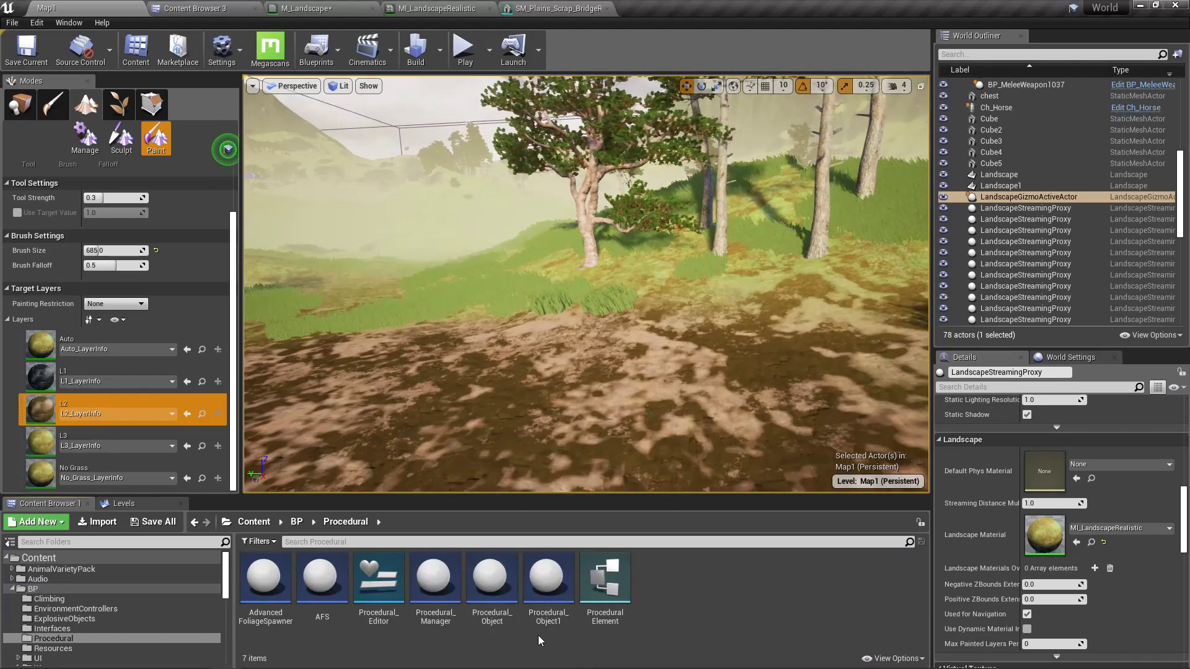
# Leave landscape painting for Place mode and add a Procedural_Object blueprint to the bare ground in the level
pyautogui.moveTo(586, 283); pyautogui.dragTo(496, 358, button='right')
pyautogui.click(19, 104)
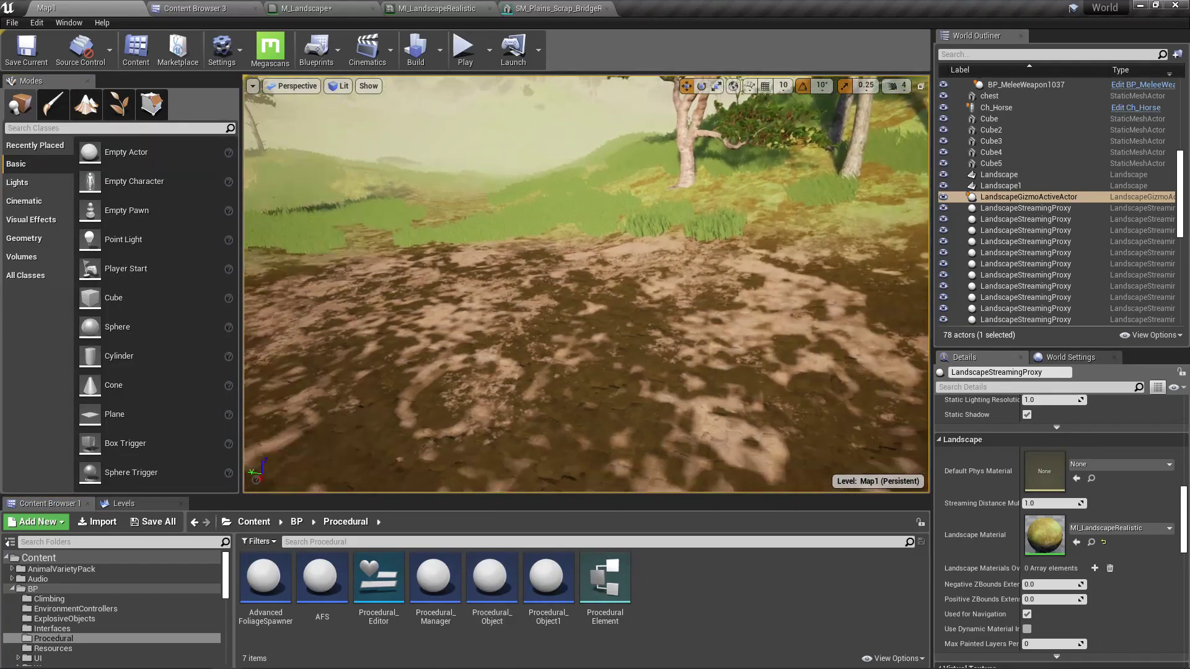
pyautogui.moveTo(490, 576); pyautogui.dragTo(537, 358)
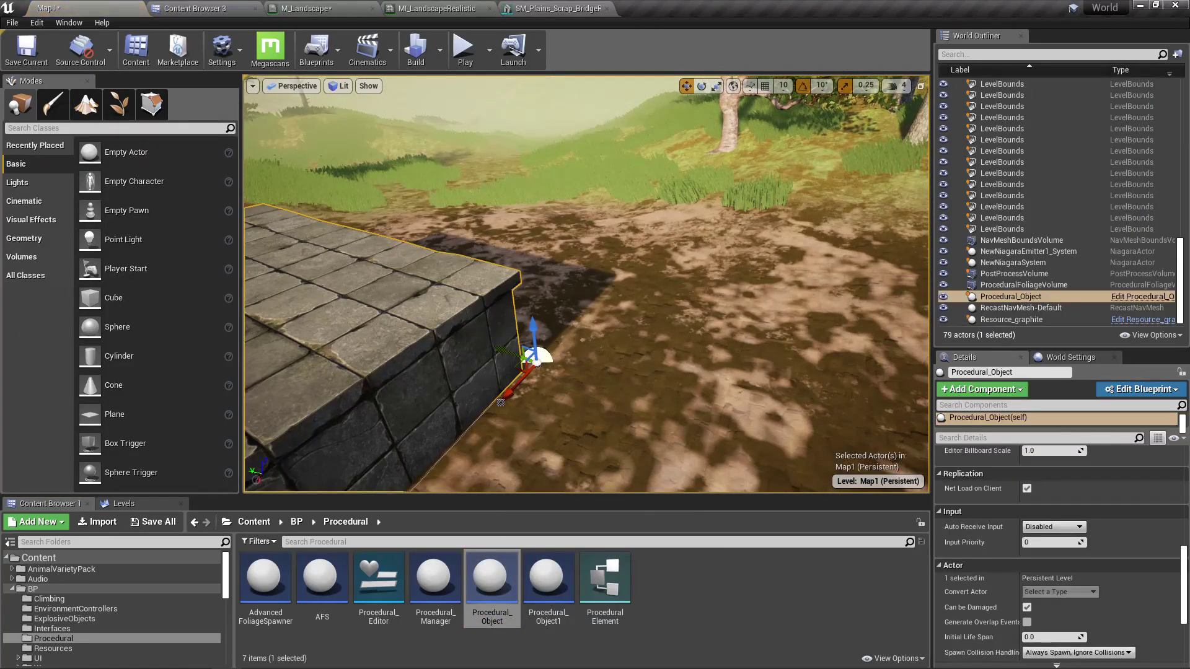
pyautogui.press('f')
# Empty the object's Procedural Elements array, add a single new element and expand its properties
pyautogui.scroll(-8, 1054, 527)
pyautogui.scroll(8, 1056, 561)
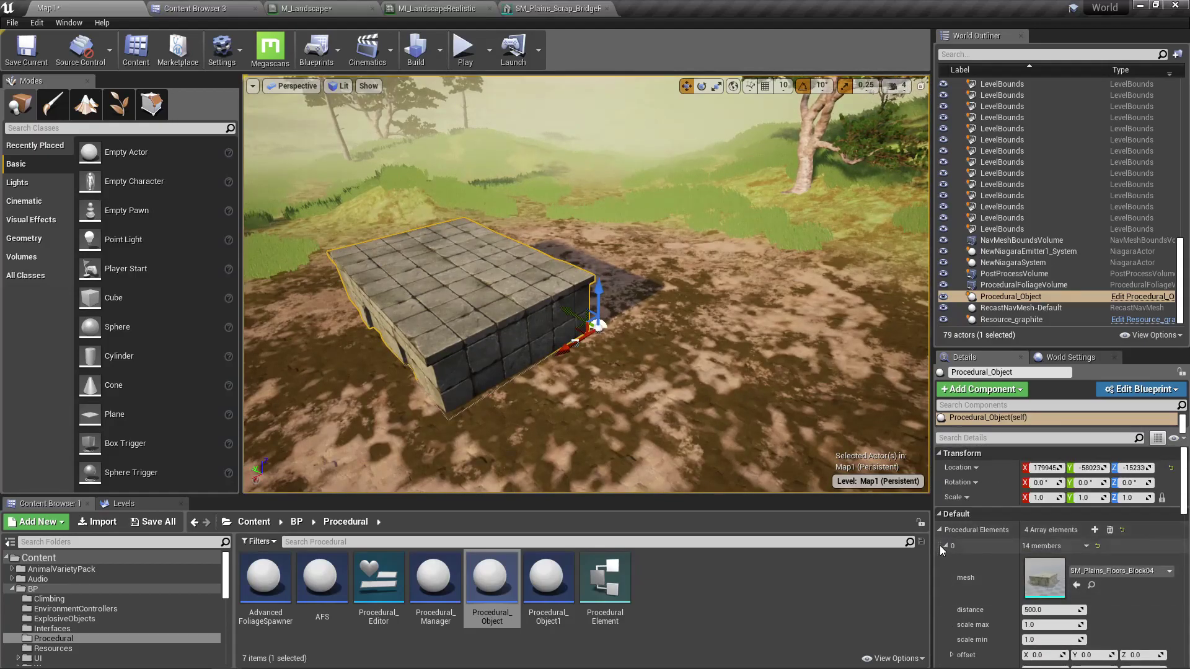
pyautogui.click(942, 545)
pyautogui.click(1109, 531)
pyautogui.click(1095, 530)
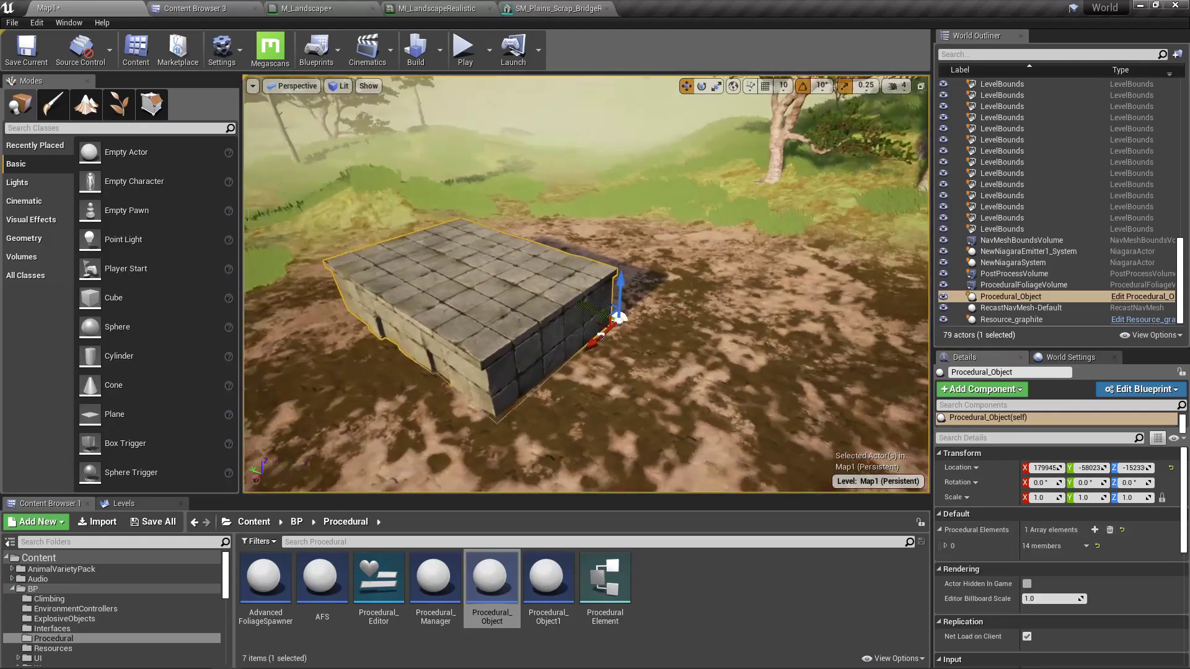
pyautogui.moveTo(587, 284); pyautogui.dragTo(626, 267, button='right')
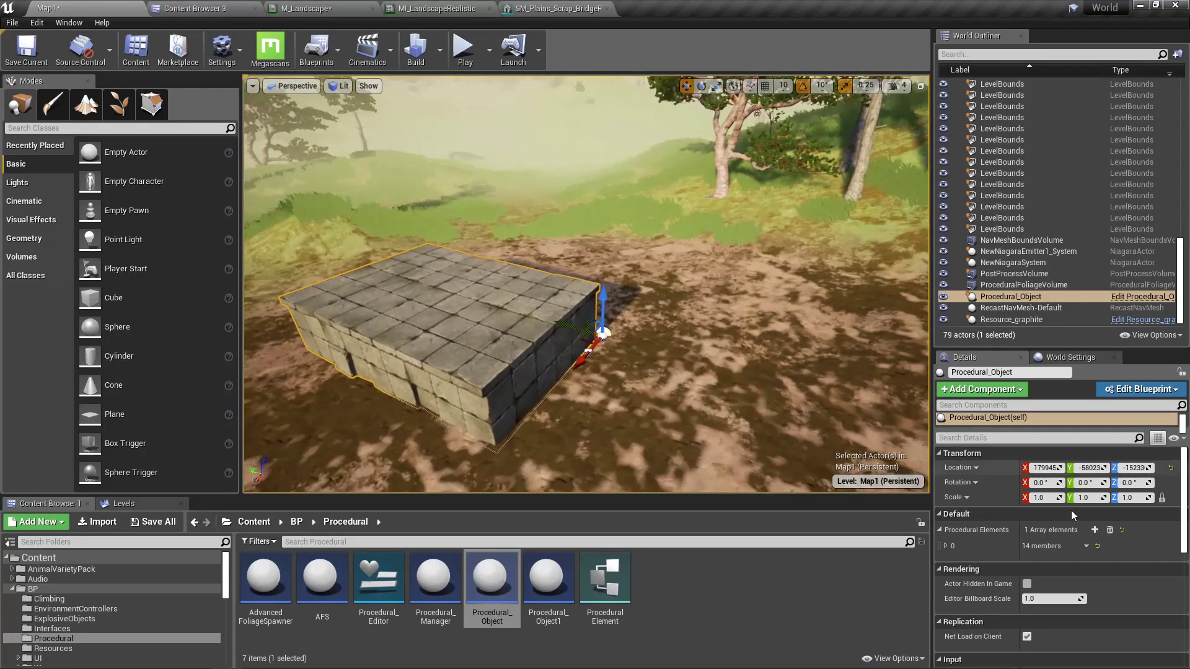
pyautogui.click(946, 546)
pyautogui.scroll(-2, 1053, 564)
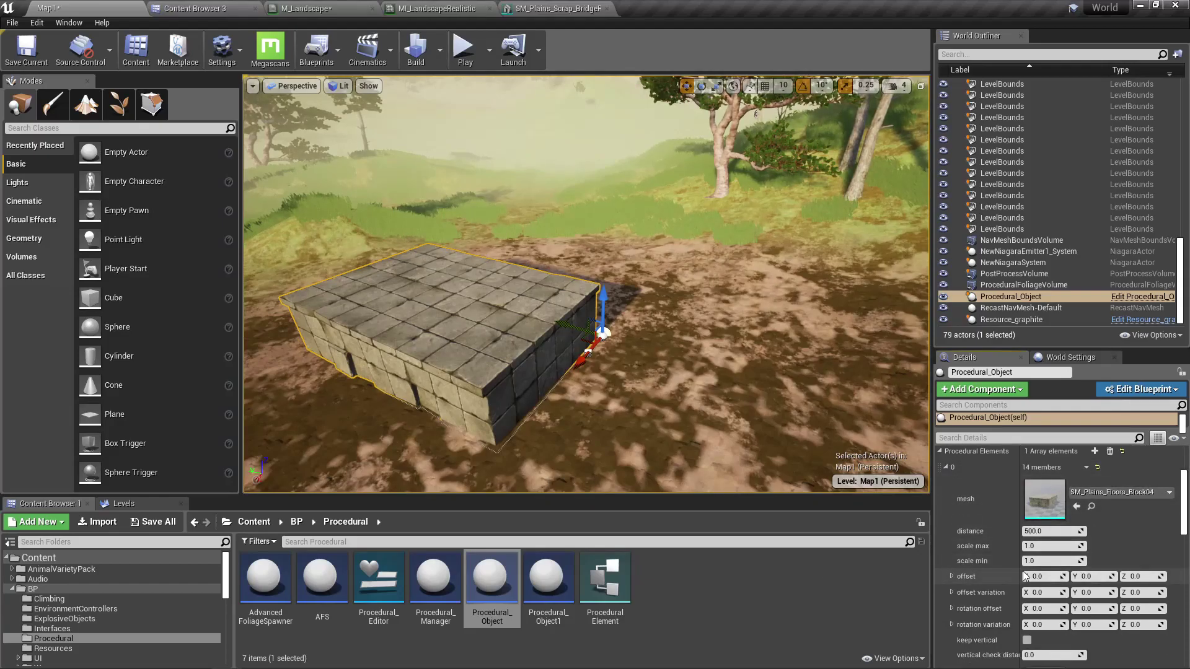
# Browse the project's static meshes for wooden pieces and open SM_Exo_destroyed_floor_wood
pyautogui.click(205, 8)
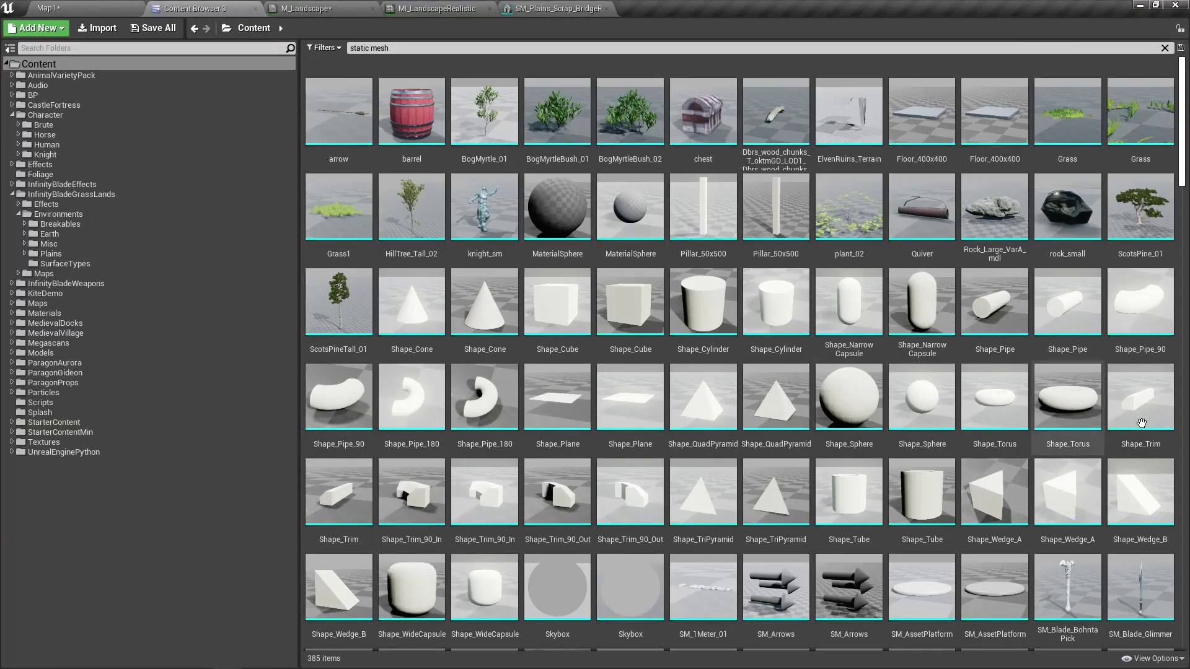
pyautogui.scroll(-1, 1065, 369)
pyautogui.scroll(-5, 1065, 369)
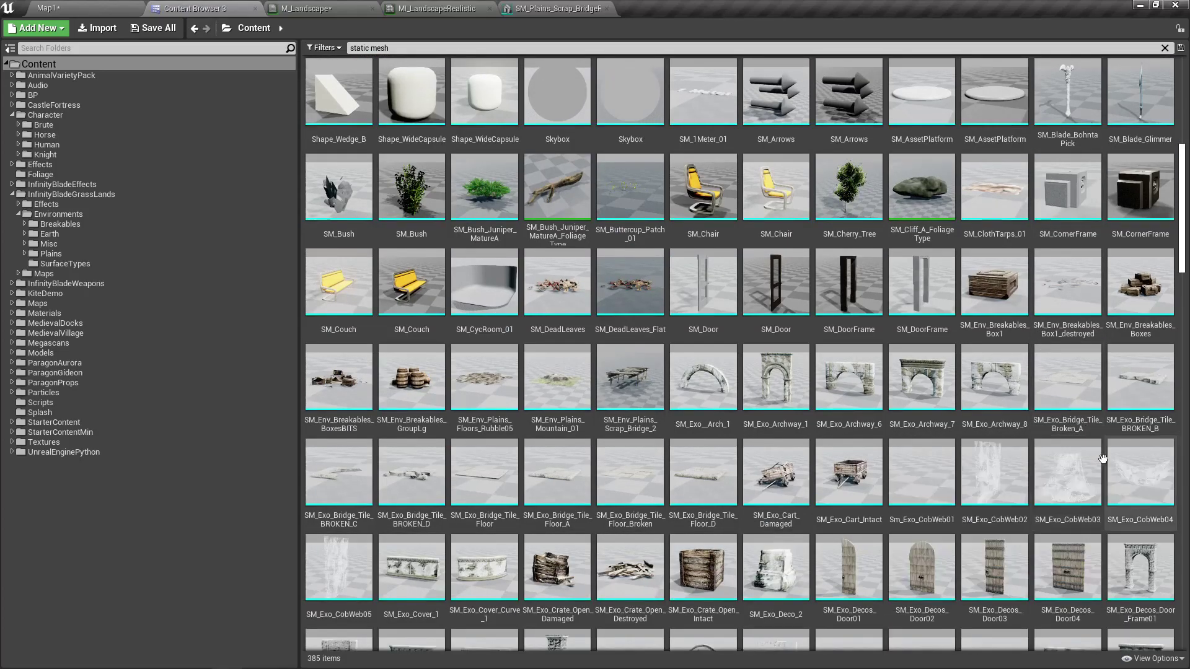
pyautogui.scroll(-1, 1061, 466)
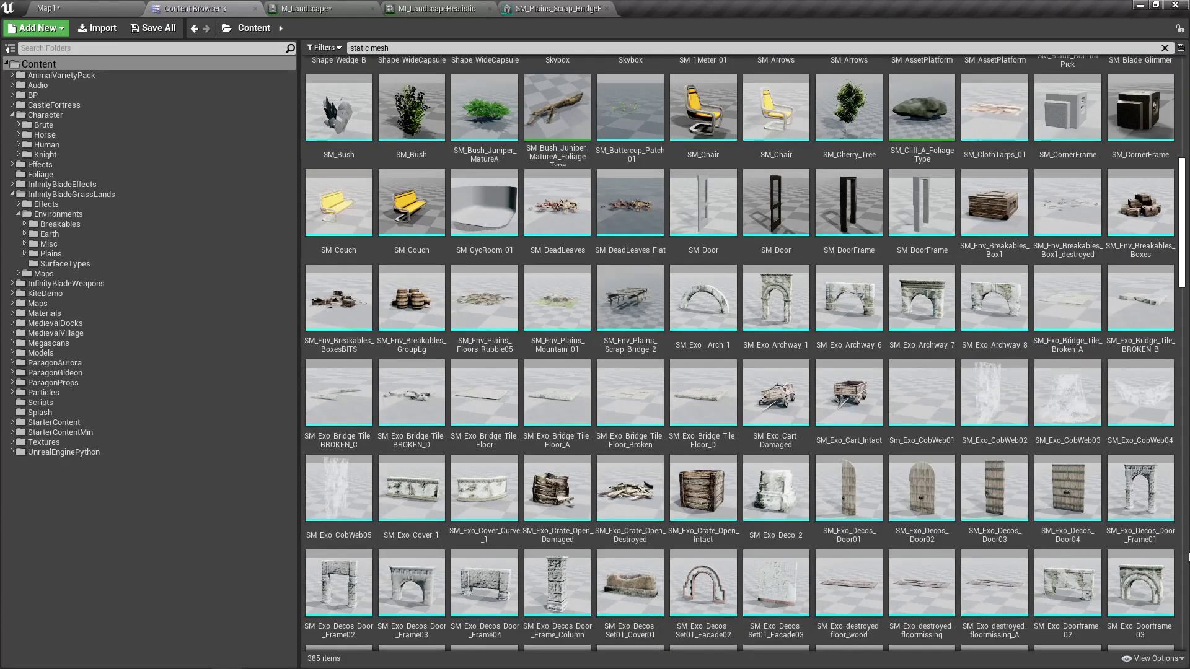
pyautogui.moveTo(930, 447)
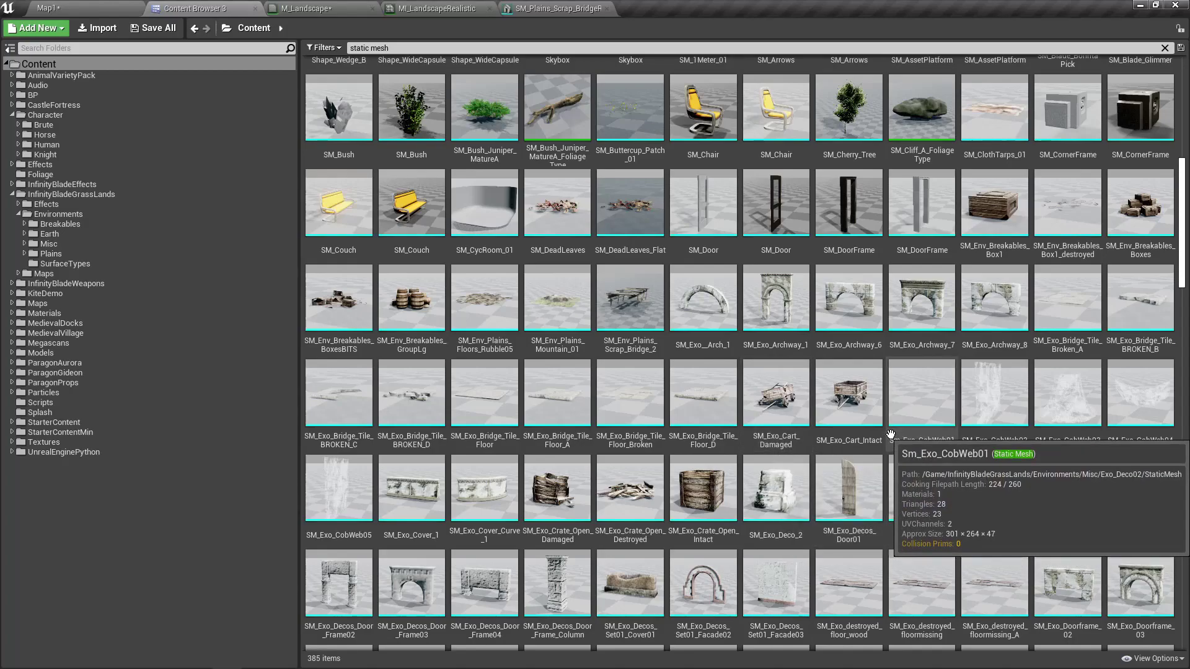
pyautogui.scroll(-2, 890, 434)
pyautogui.scroll(-1, 890, 434)
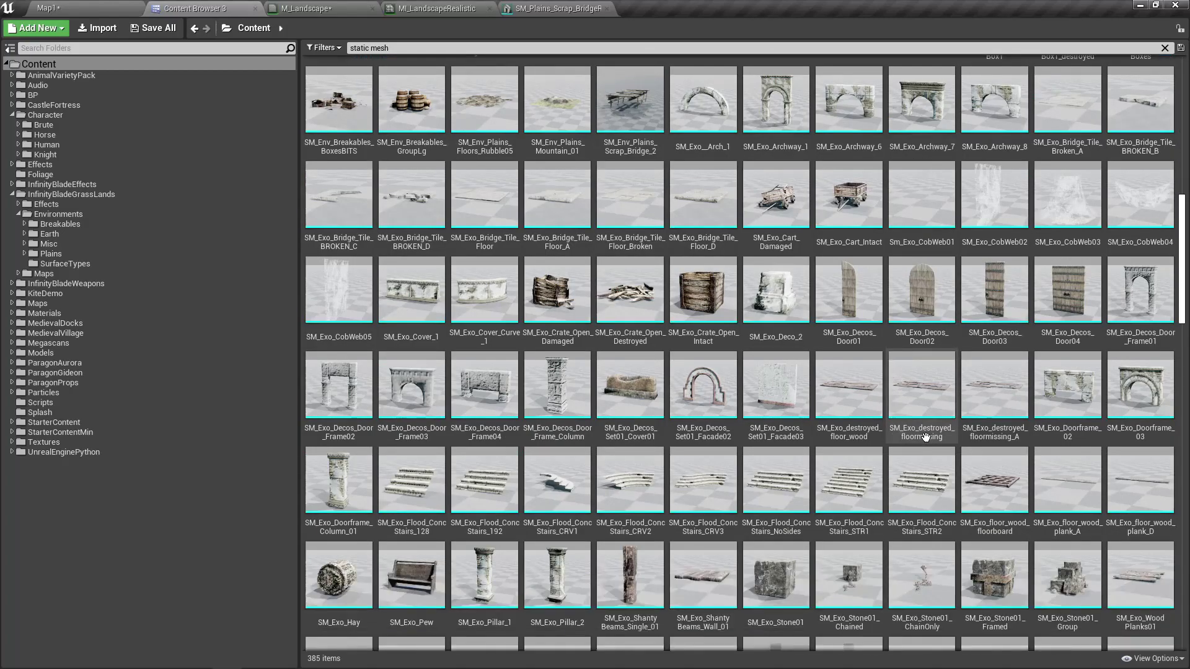
pyautogui.click(859, 411)
pyautogui.doubleClick(859, 411)
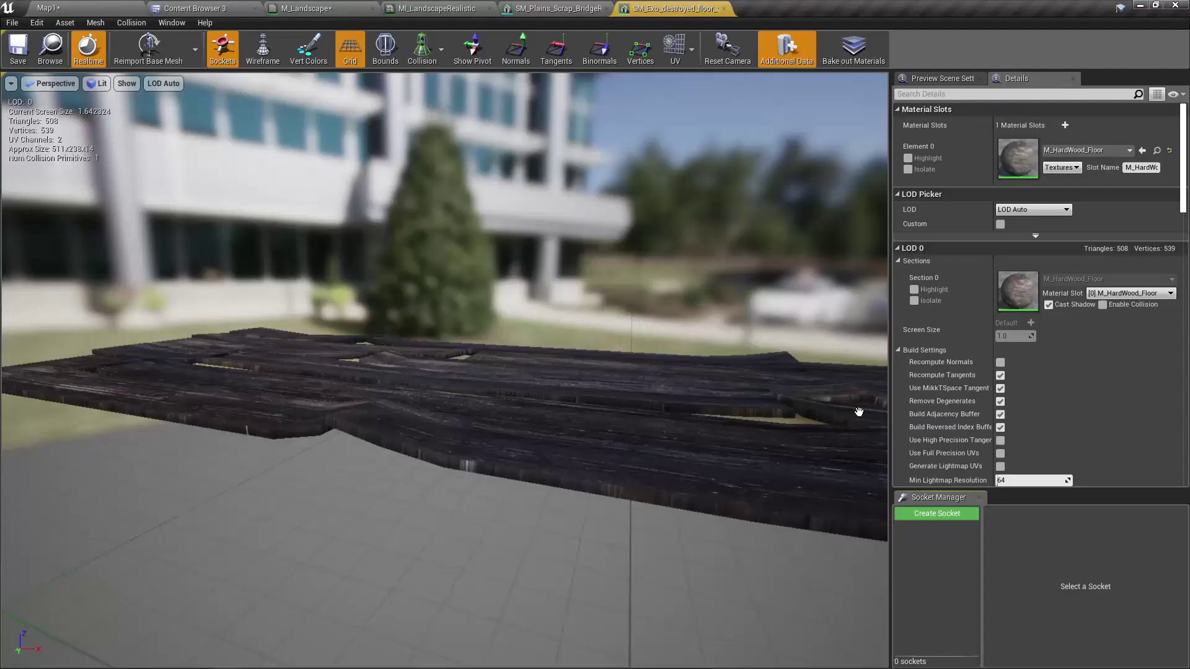
# Examine the destroyed wood floor mesh from several angles and compare it with SM_Plains_Scrap_BridgeRail02
pyautogui.moveTo(649, 430); pyautogui.dragTo(725, 526, button='right')
pyautogui.moveTo(619, 481); pyautogui.dragTo(638, 482)
pyautogui.click(574, 6)
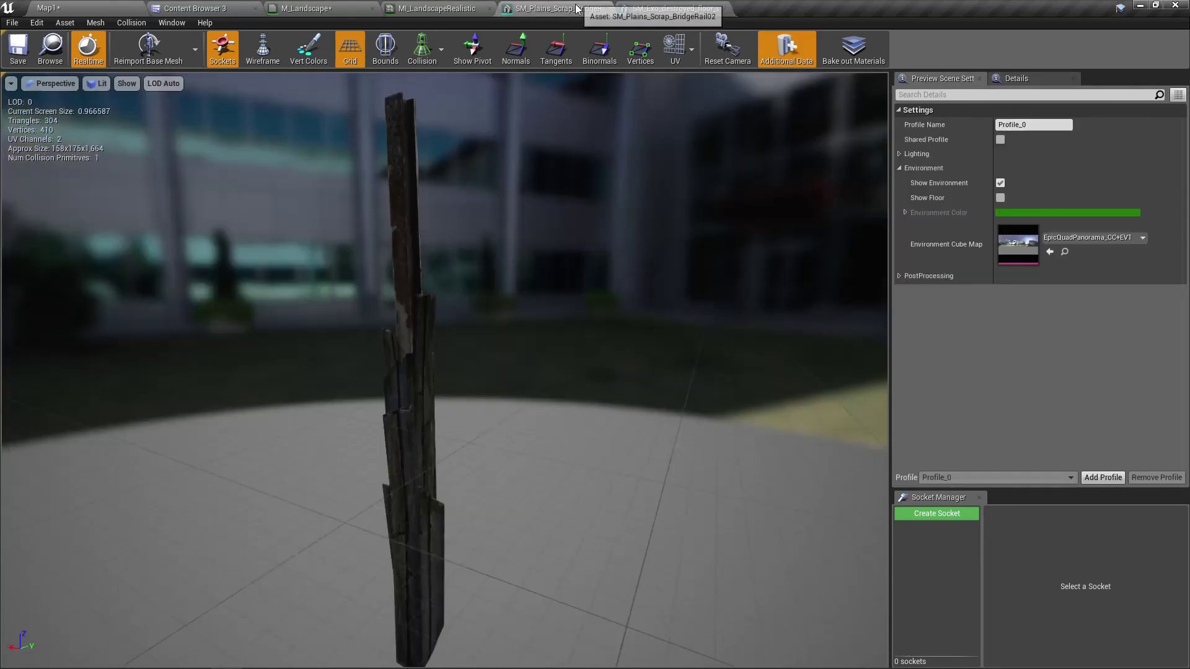
pyautogui.moveTo(590, 215); pyautogui.dragTo(593, 214, button='right')
pyautogui.click(665, 4)
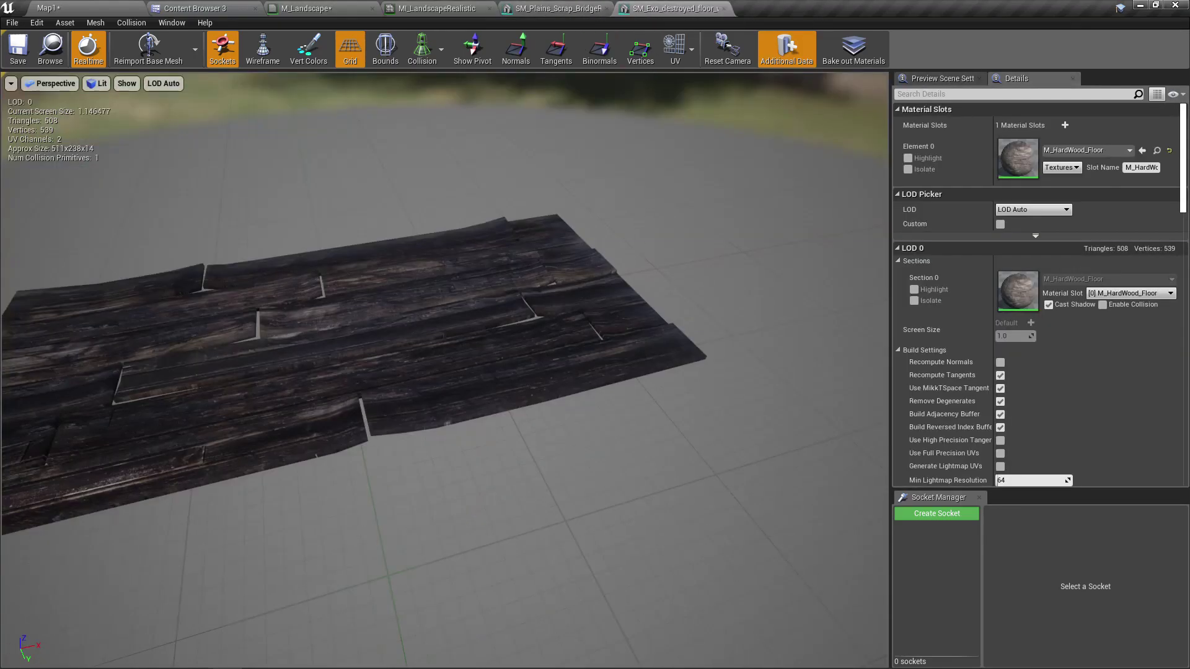
pyautogui.moveTo(642, 125); pyautogui.dragTo(641, 234)
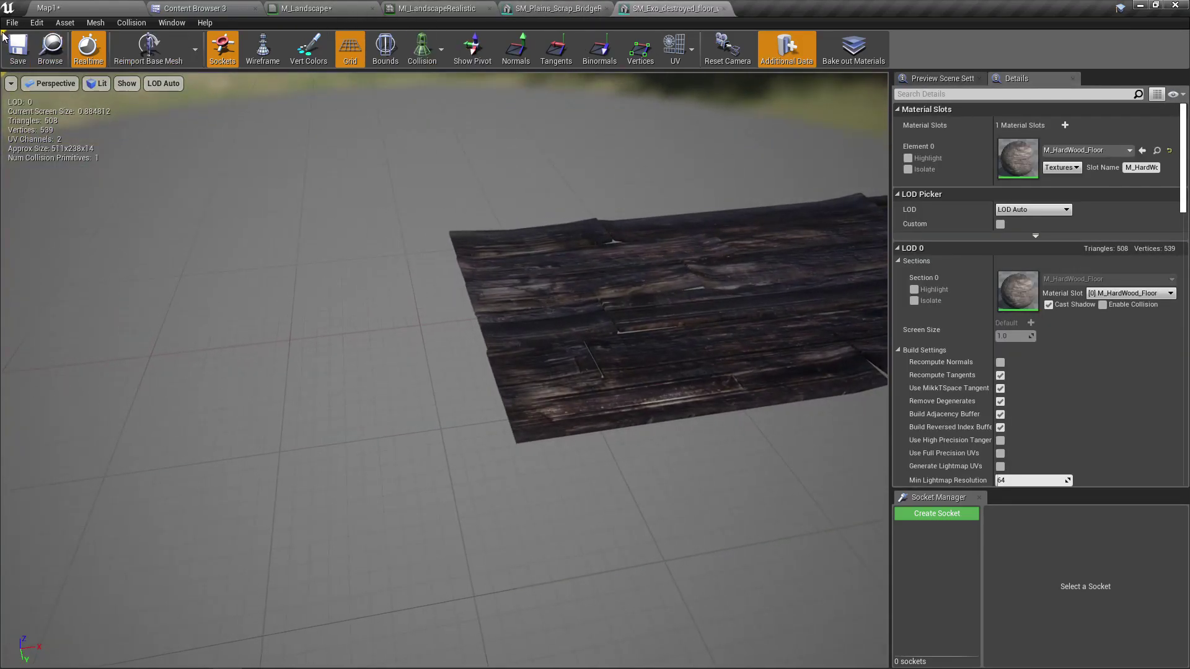
# Open SM_Exo_destroyed_floormissing_A from the same asset folder and compare it with the destroyed wood floor mesh
pyautogui.click(52, 49)
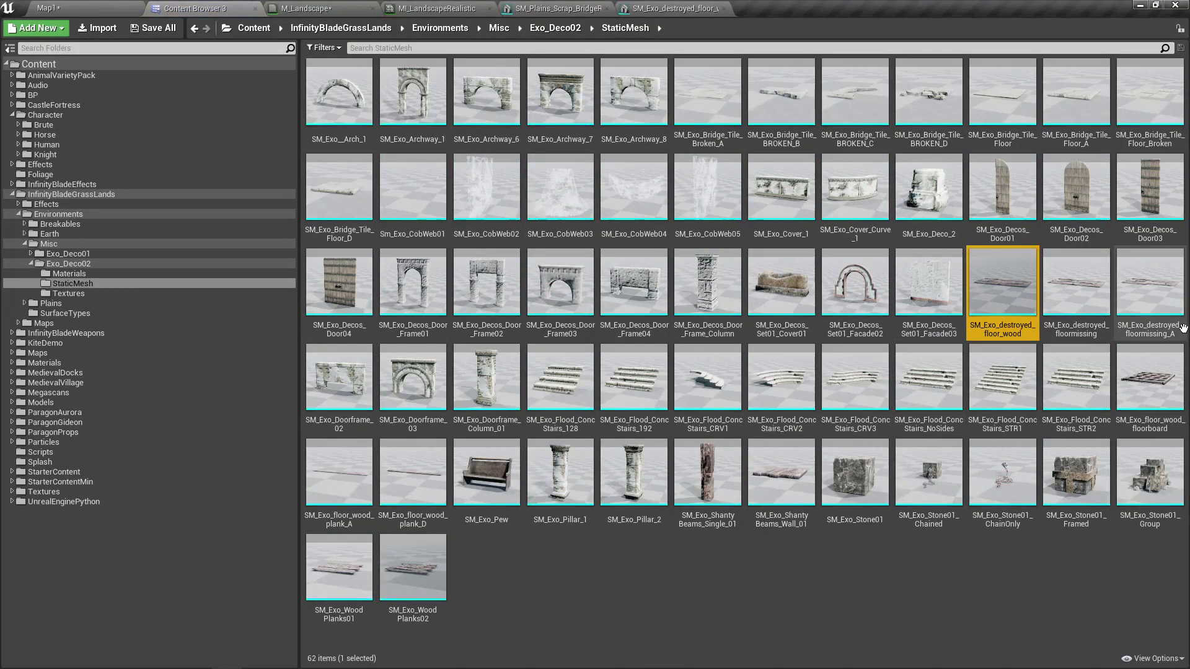
pyautogui.click(1154, 310)
pyautogui.doubleClick(1151, 291)
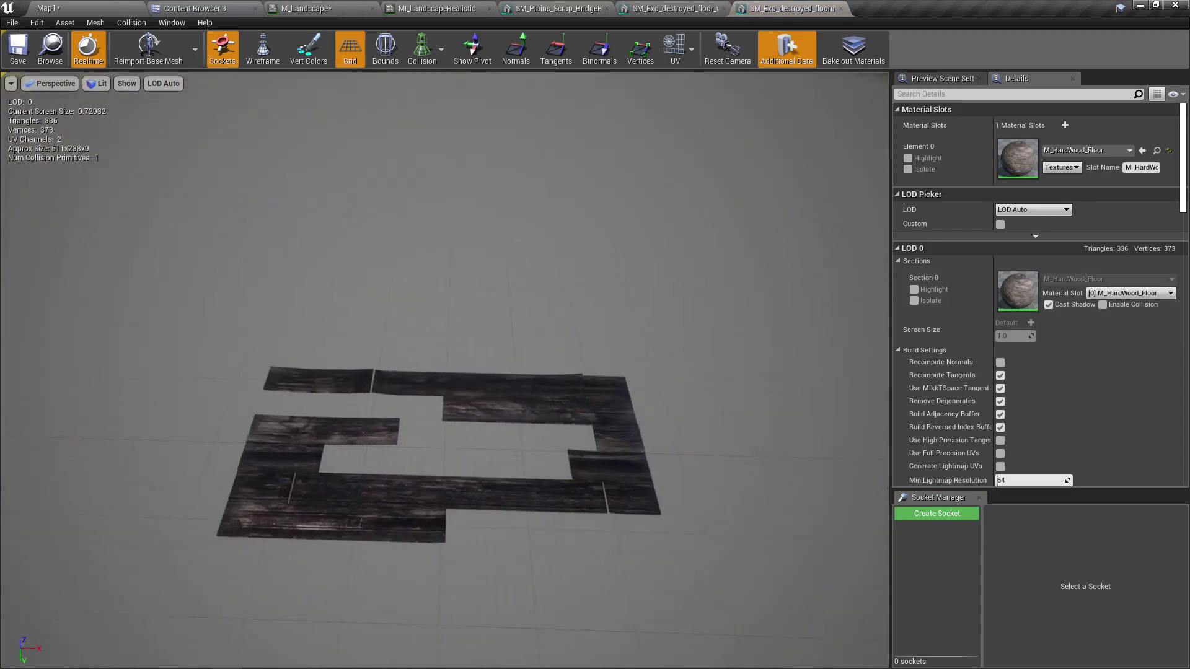
pyautogui.click(661, 8)
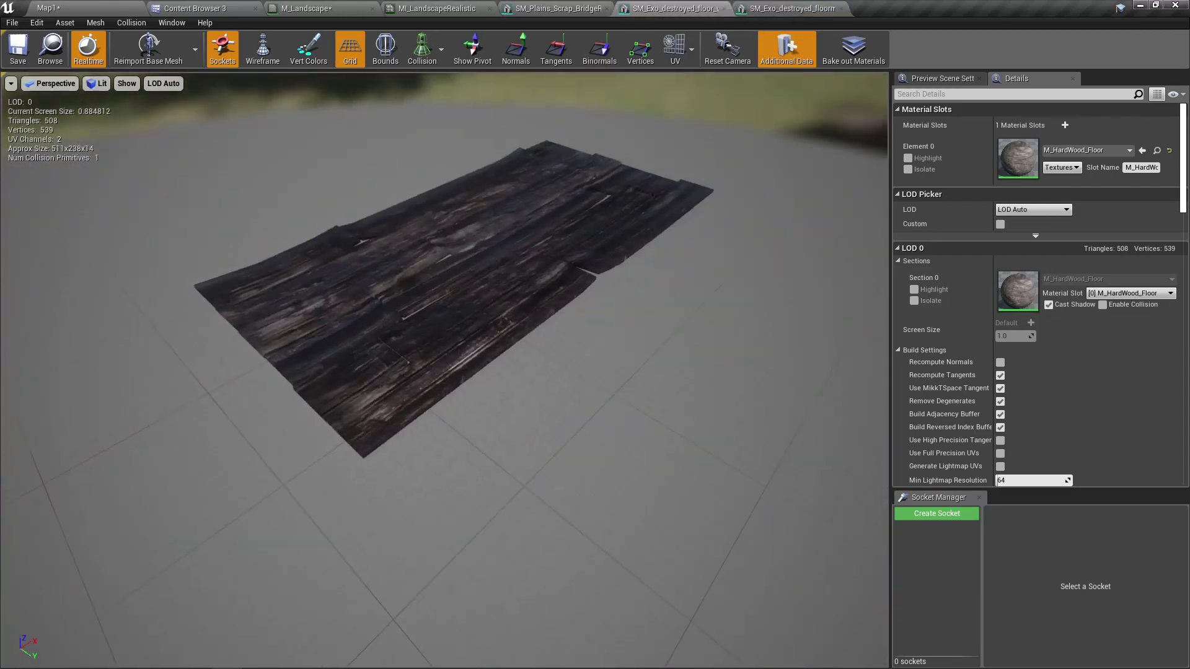
# Open SM_Exo_WoodPlanks02 from the Exo_Deco02 StaticMesh folder and examine its planks
pyautogui.click(51, 49)
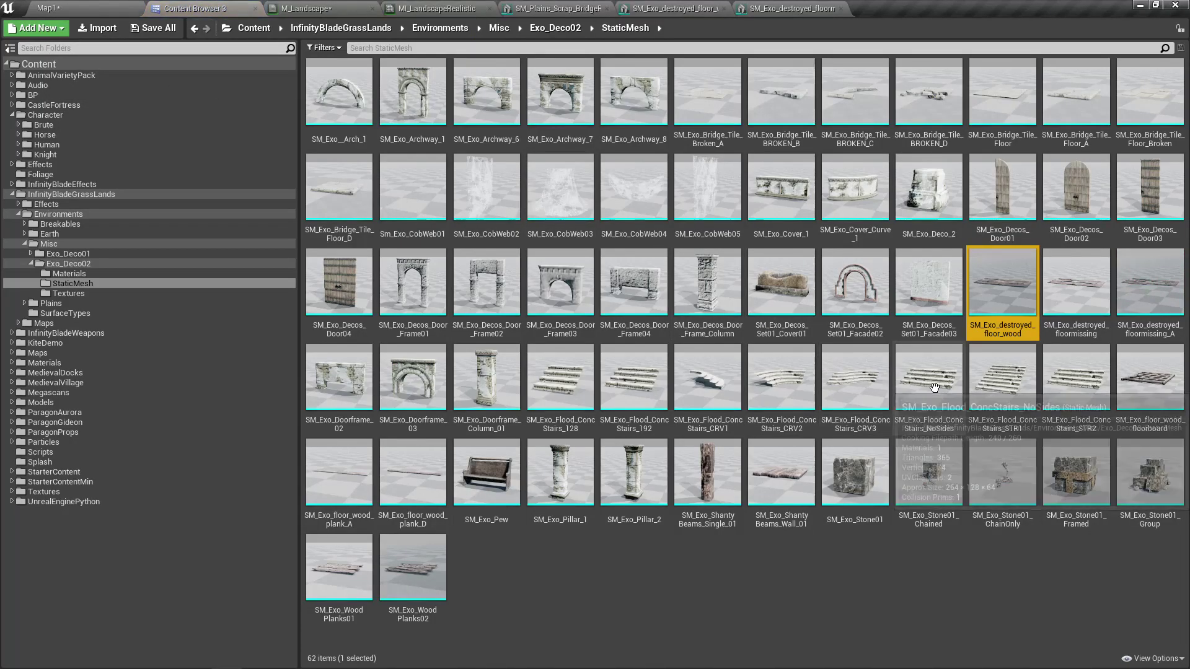
pyautogui.keyDown('ctrl'); pyautogui.scroll(1, 973, 398); pyautogui.keyUp('ctrl')
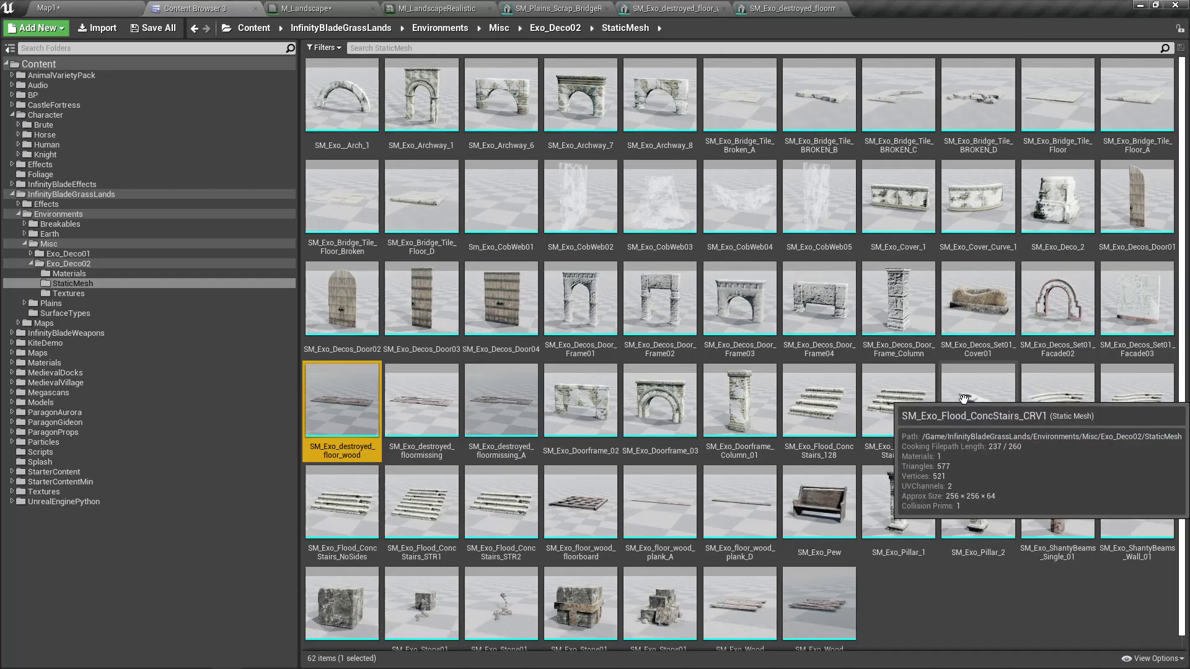
pyautogui.scroll(-1, 964, 397)
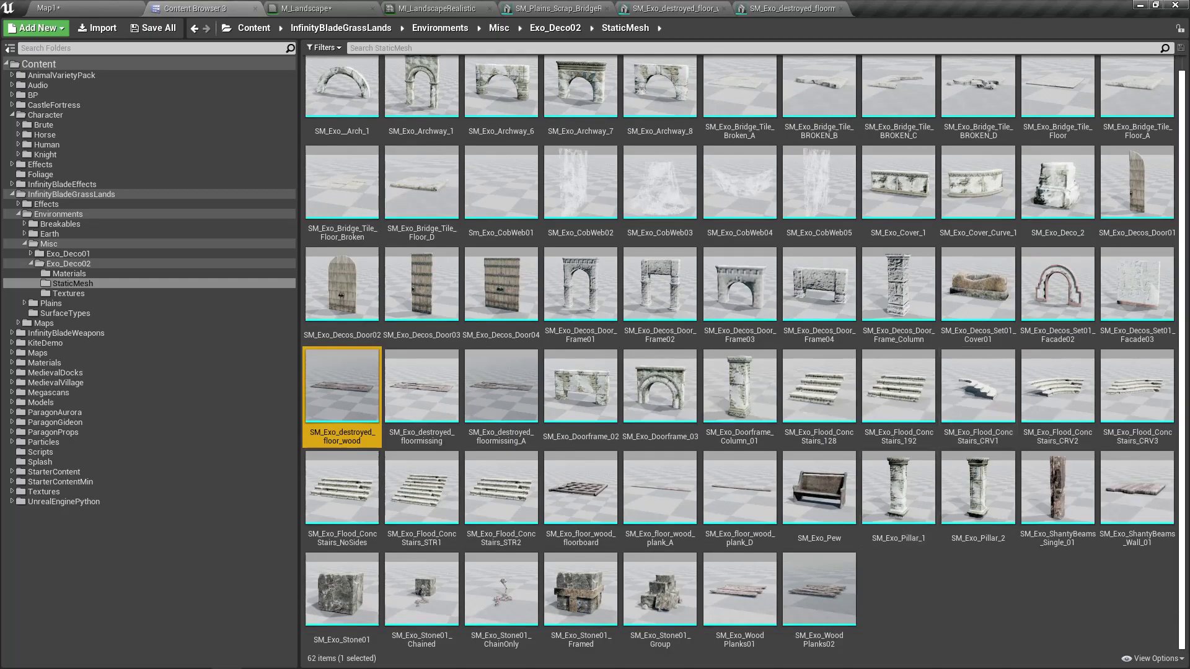
pyautogui.doubleClick(836, 590)
pyautogui.moveTo(647, 484); pyautogui.dragTo(646, 626, button='right')
pyautogui.moveTo(657, 549); pyautogui.dragTo(614, 489)
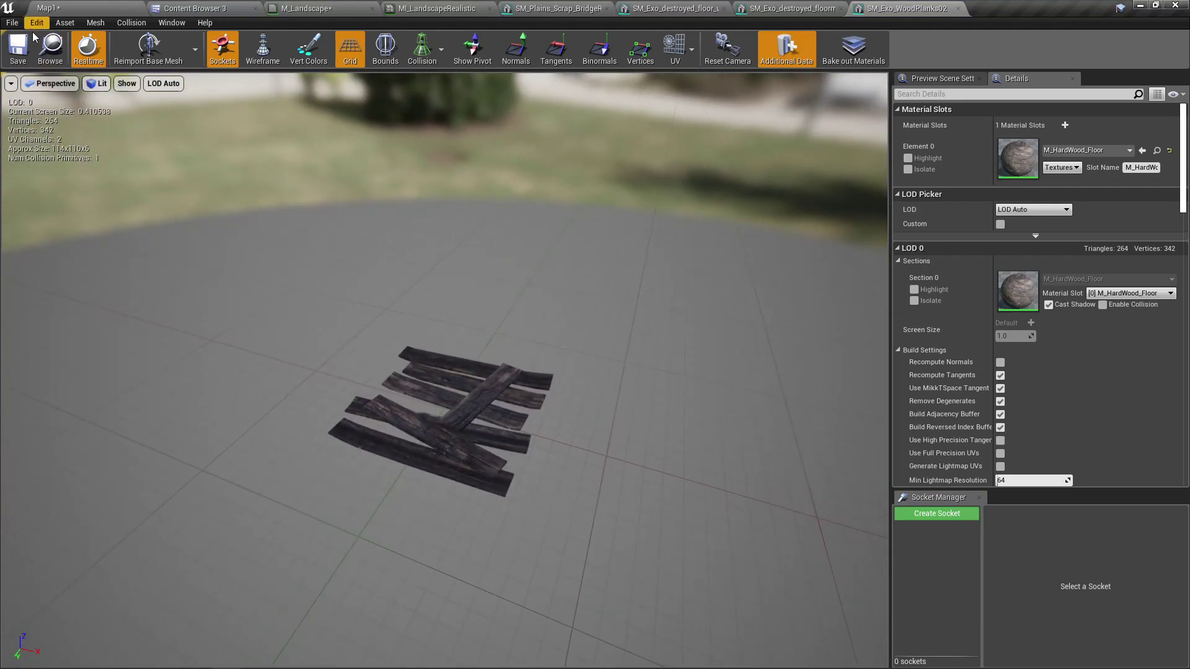
# Assign SM_Exo_WoodPlanks02 as the mesh of procedural element 0
pyautogui.click(50, 49)
pyautogui.moveTo(818, 592); pyautogui.dragTo(1100, 498)
pyautogui.press('f')
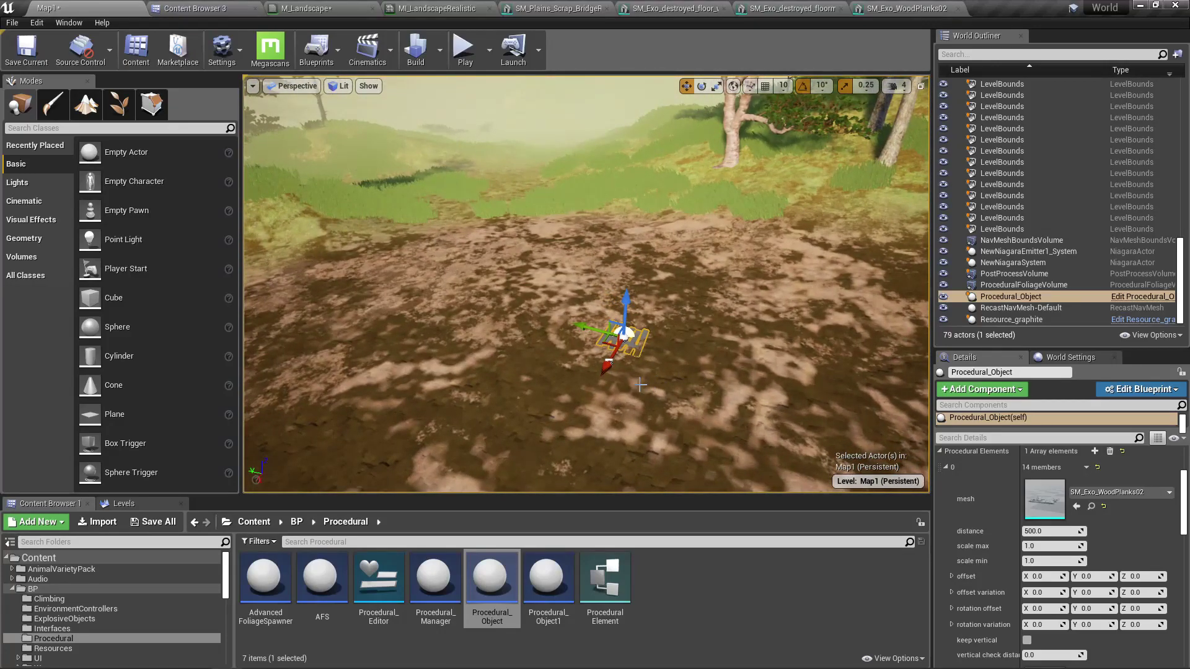
# Move the Procedural_Object onto the slope beside the base of the tree trunk
pyautogui.moveTo(645, 385); pyautogui.dragTo(610, 372, button='right')
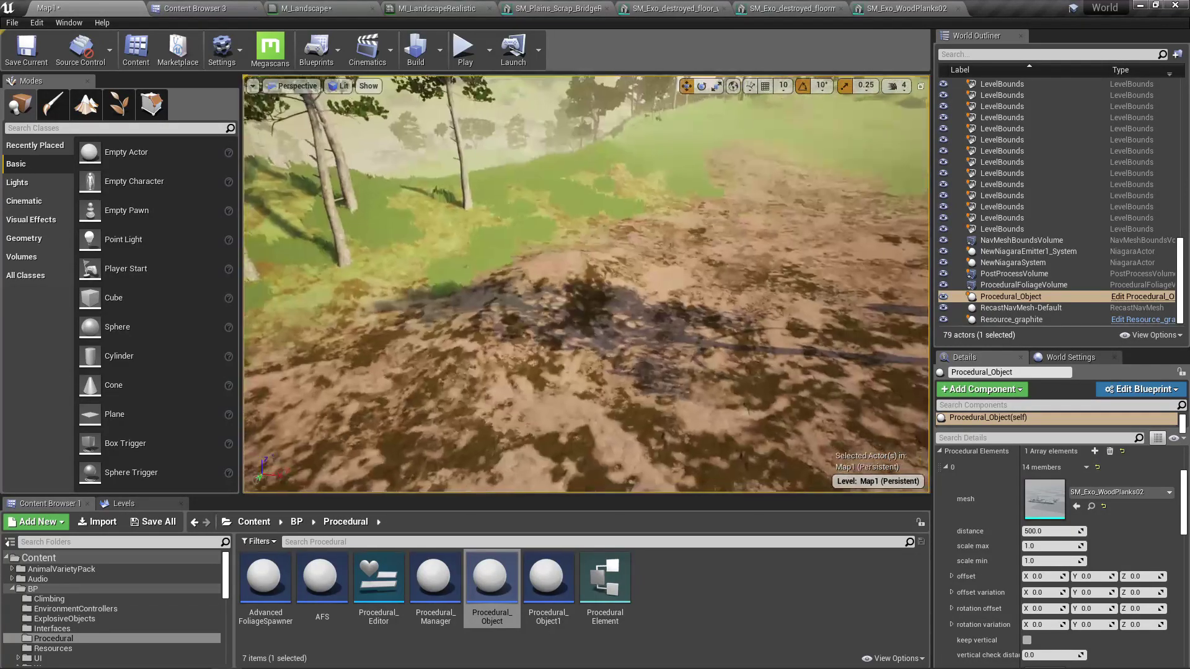
pyautogui.moveTo(586, 283); pyautogui.dragTo(427, 344, button='right')
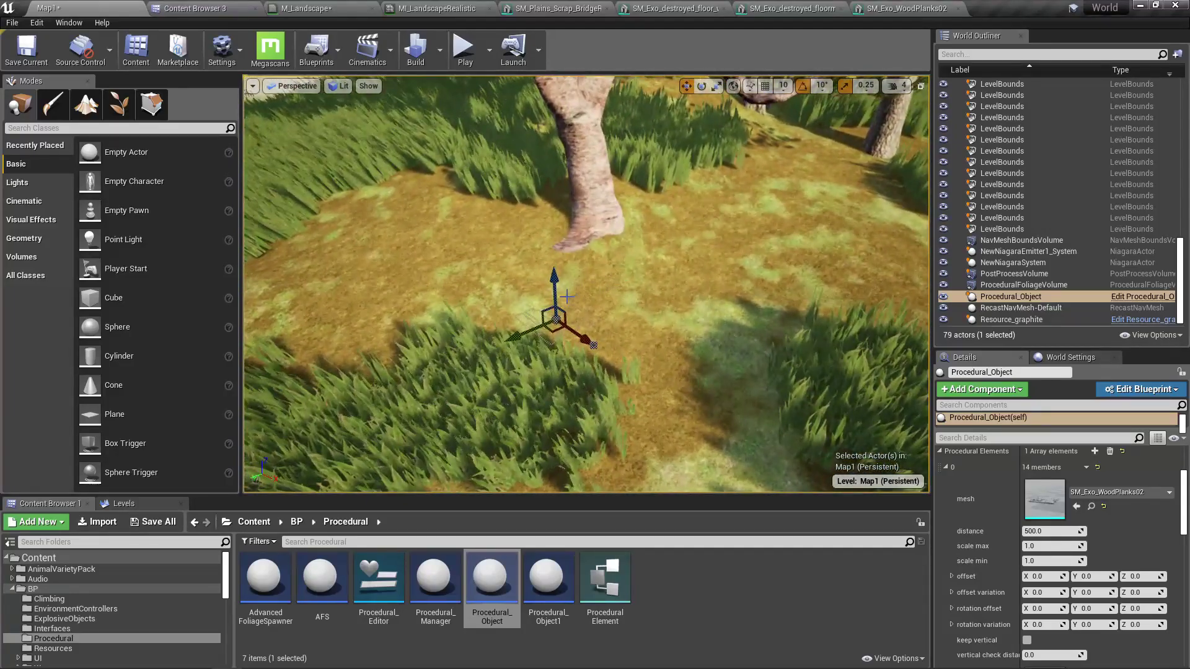
pyautogui.moveTo(700, 328); pyautogui.dragTo(616, 279, button='right')
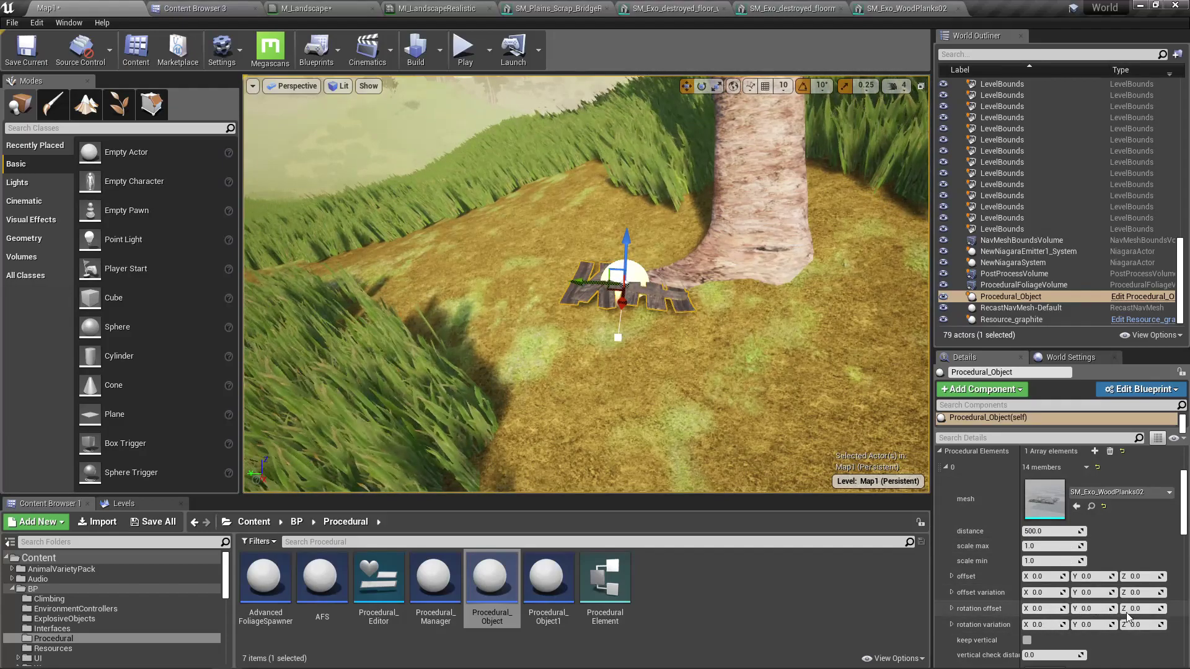
# Set element 0's rotation offset X to 90 and extend the object's spline from the tree to the bare ground
pyautogui.click(1051, 608)
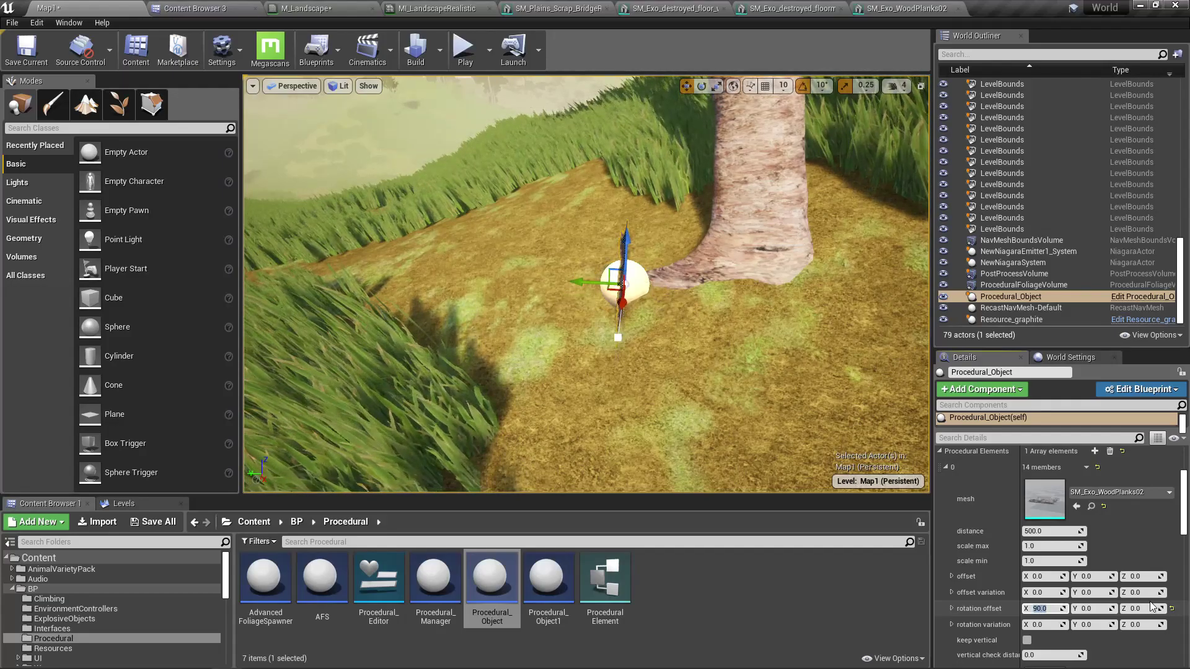
pyautogui.moveTo(865, 475); pyautogui.dragTo(678, 350, button='right')
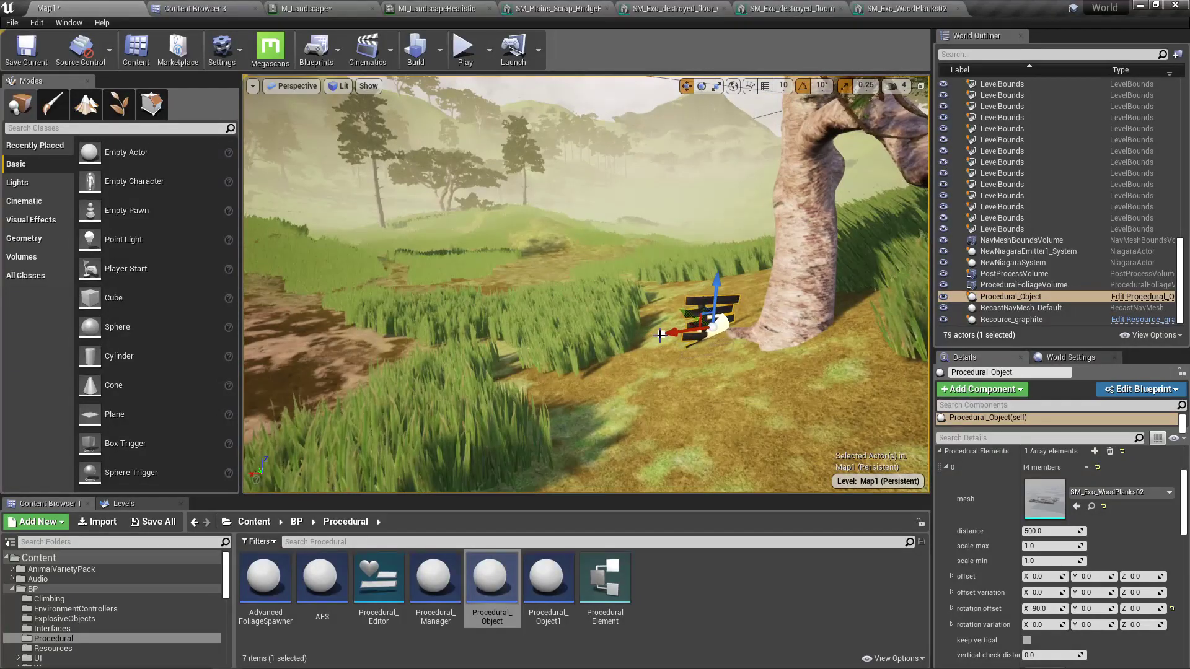
pyautogui.moveTo(477, 397); pyautogui.dragTo(482, 330, button='right')
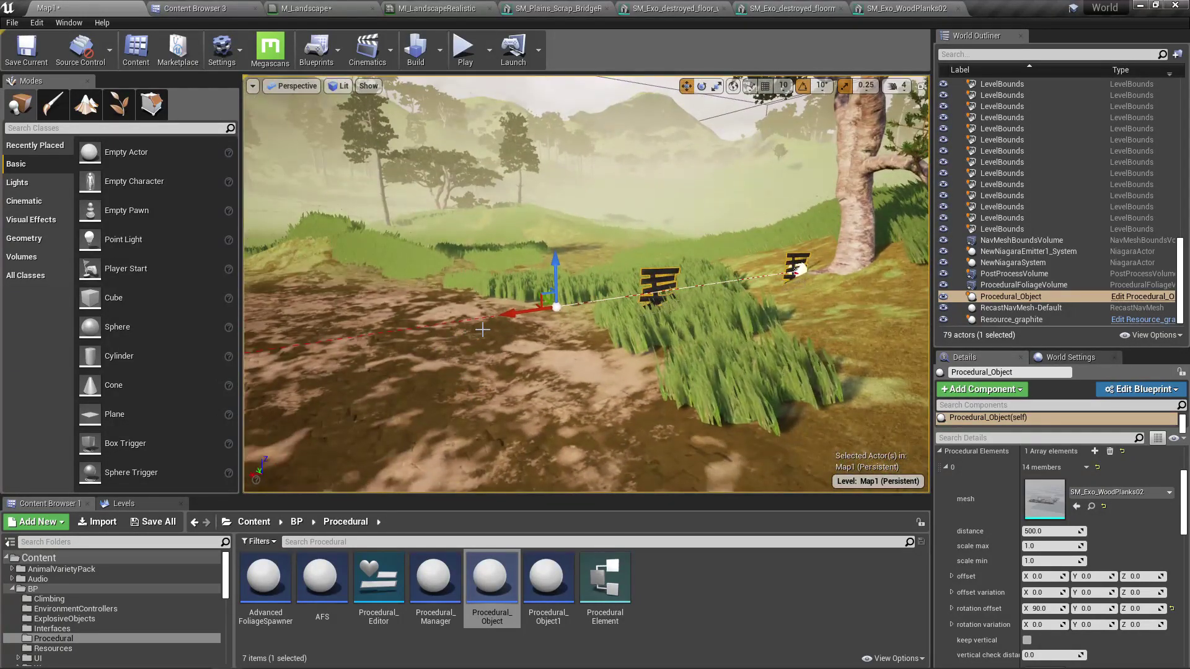
# Extend the spline's end point farther across the bare ground and set its spline point type to Linear
pyautogui.moveTo(516, 313); pyautogui.dragTo(248, 352)
pyautogui.moveTo(558, 351); pyautogui.dragTo(490, 366, button='right')
pyautogui.moveTo(593, 303)
pyautogui.mouseDown(button='right')
pyautogui.moveTo(632, 301)
pyautogui.moveTo(545, 298)
pyautogui.moveTo(602, 303)
pyautogui.mouseUp(button='right')
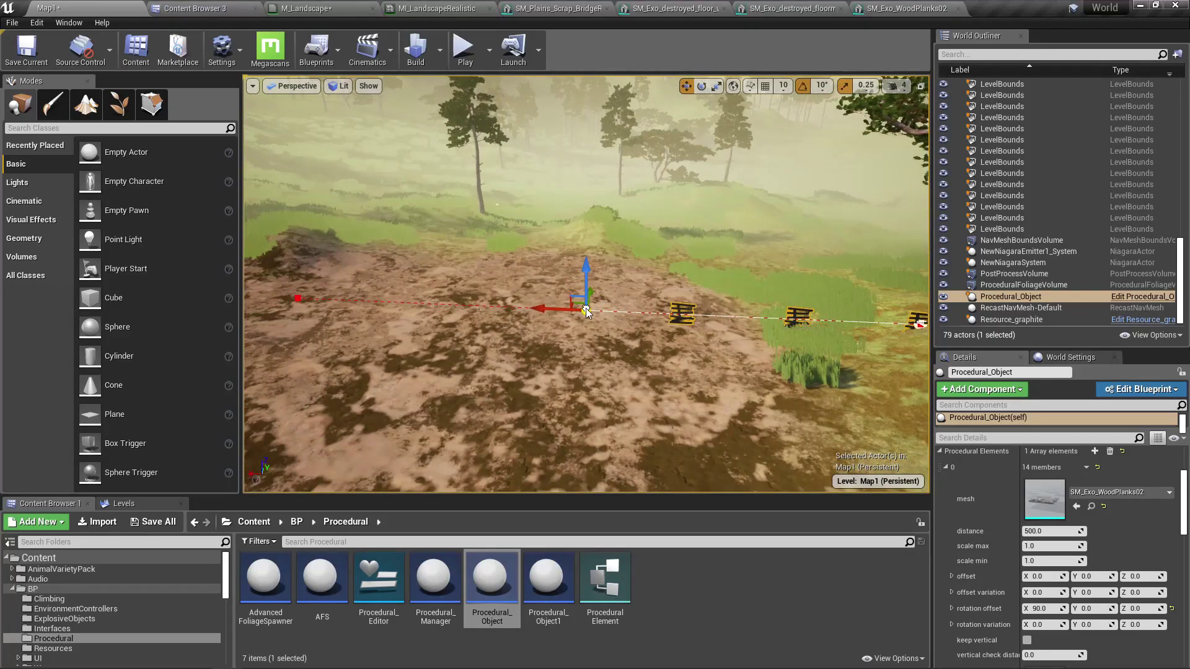
pyautogui.rightClick(585, 310)
pyautogui.moveTo(670, 351)
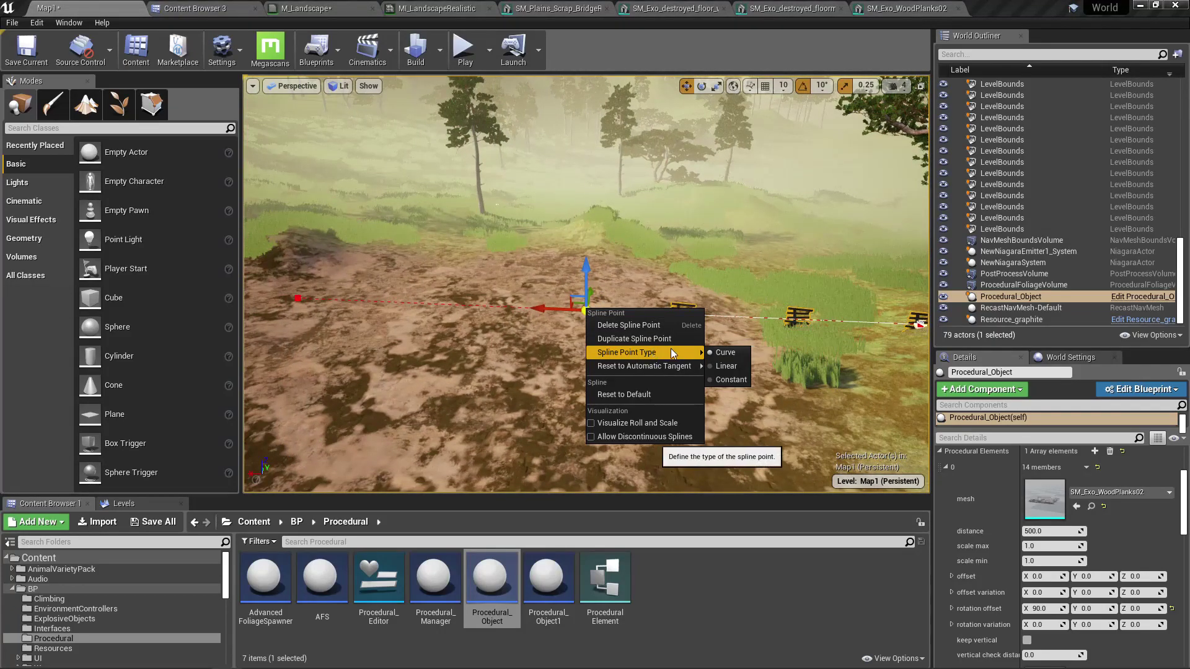
pyautogui.click(723, 367)
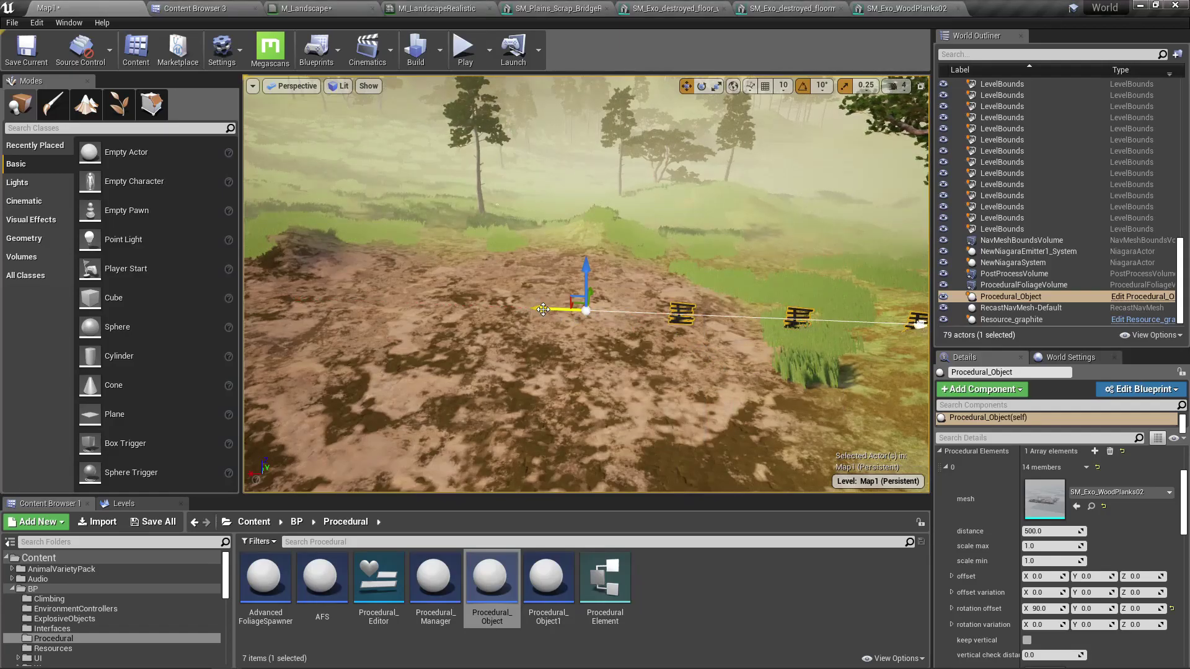
pyautogui.moveTo(586, 284); pyautogui.dragTo(874, 298, button='right')
pyautogui.moveTo(477, 384); pyautogui.dragTo(424, 295, button='right')
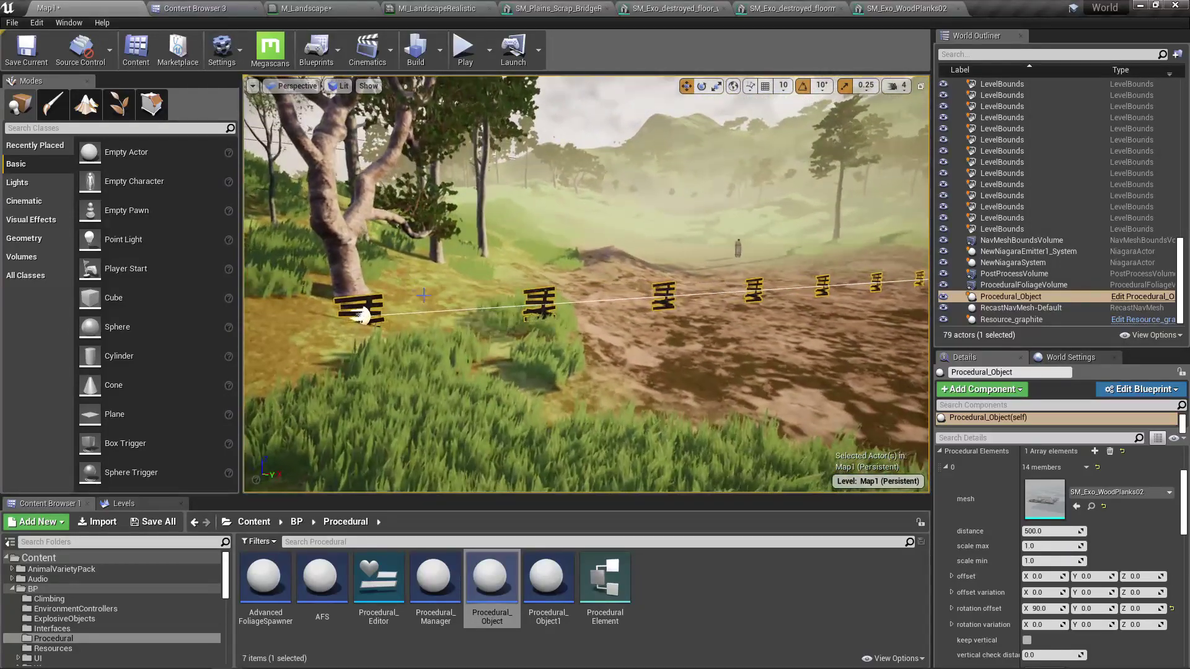
# Set element 0's distance to 100 so the wood planks form a continuous fence
pyautogui.click(1056, 531)
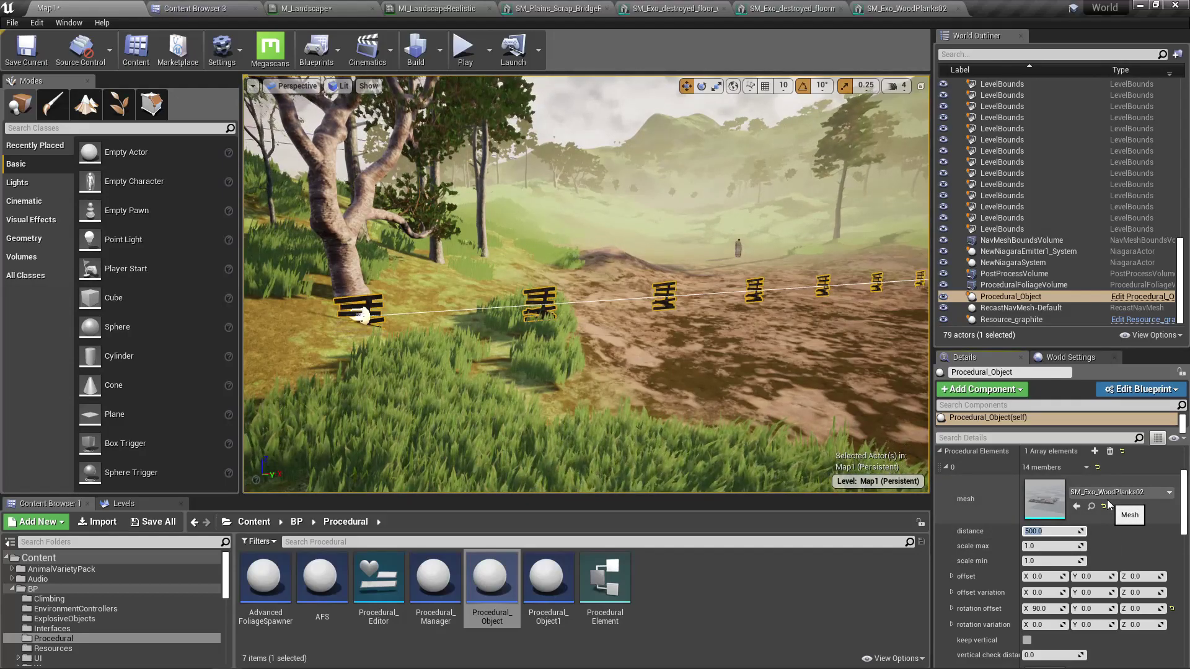
pyautogui.write('200')
pyautogui.press('Return')
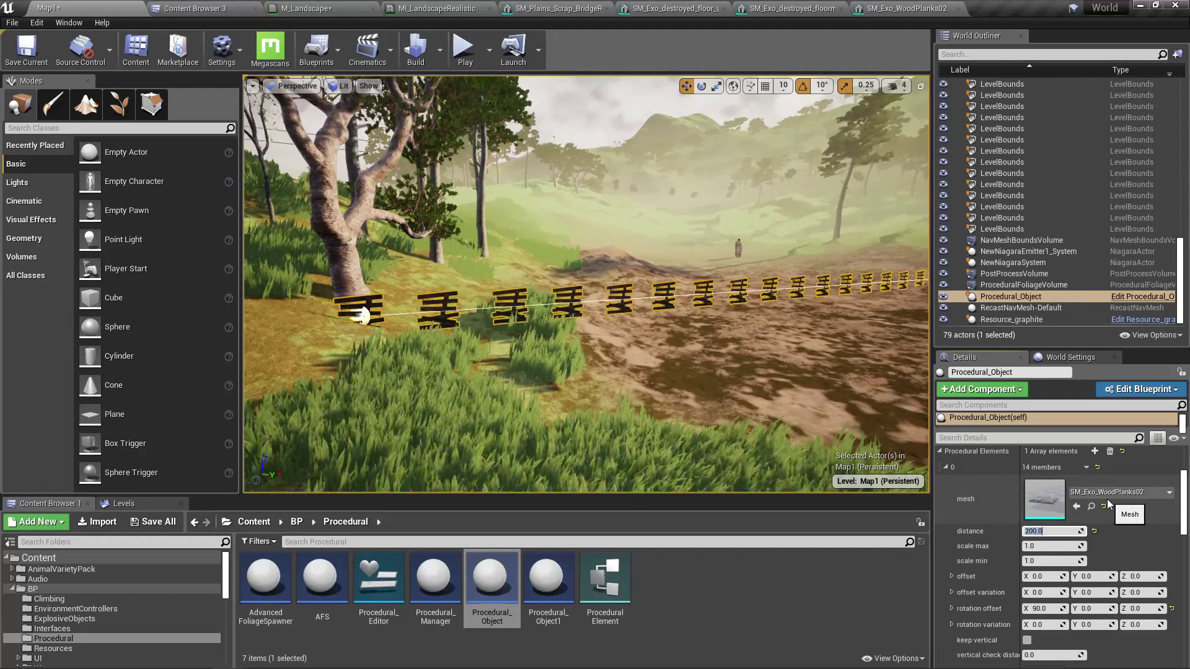
pyautogui.write('100')
pyautogui.press('Return')
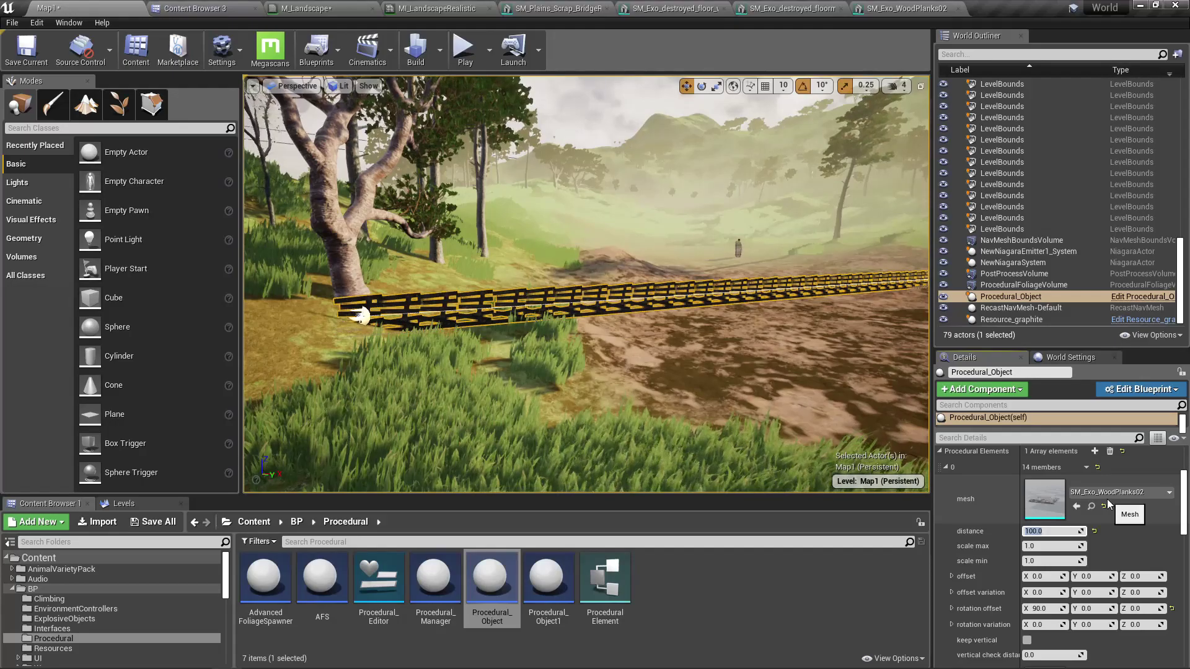
pyautogui.moveTo(860, 401); pyautogui.dragTo(964, 401, button='right')
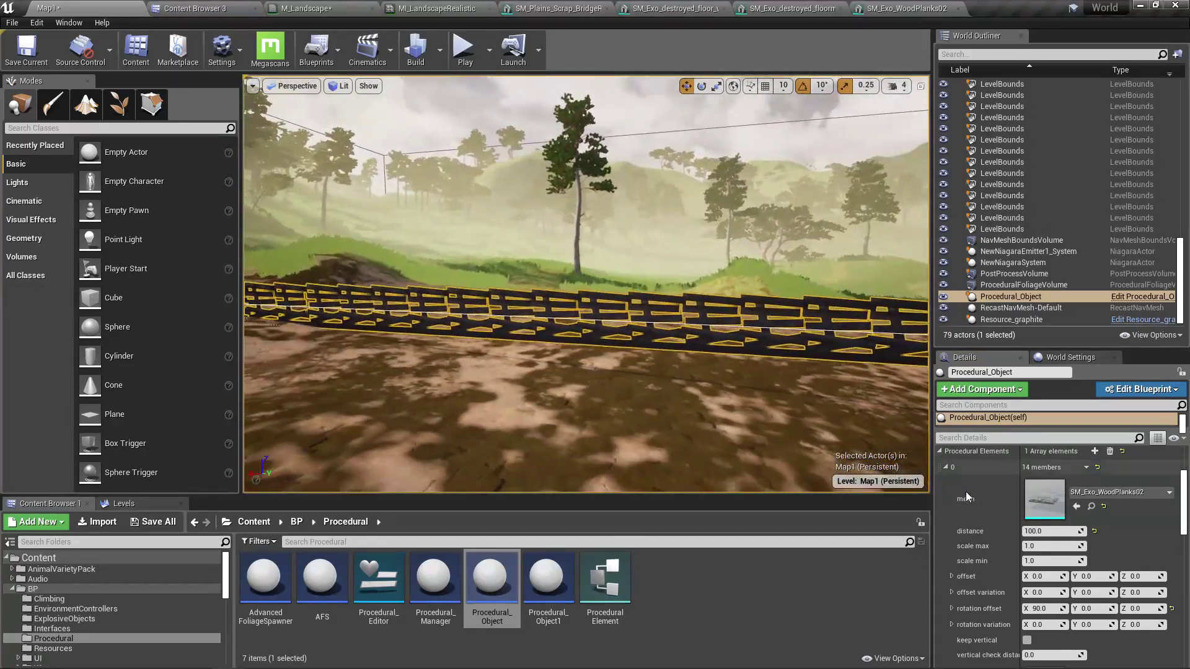
# Set element 0's scale max to 0.8 and scale min to 1.2
pyautogui.click(1047, 547)
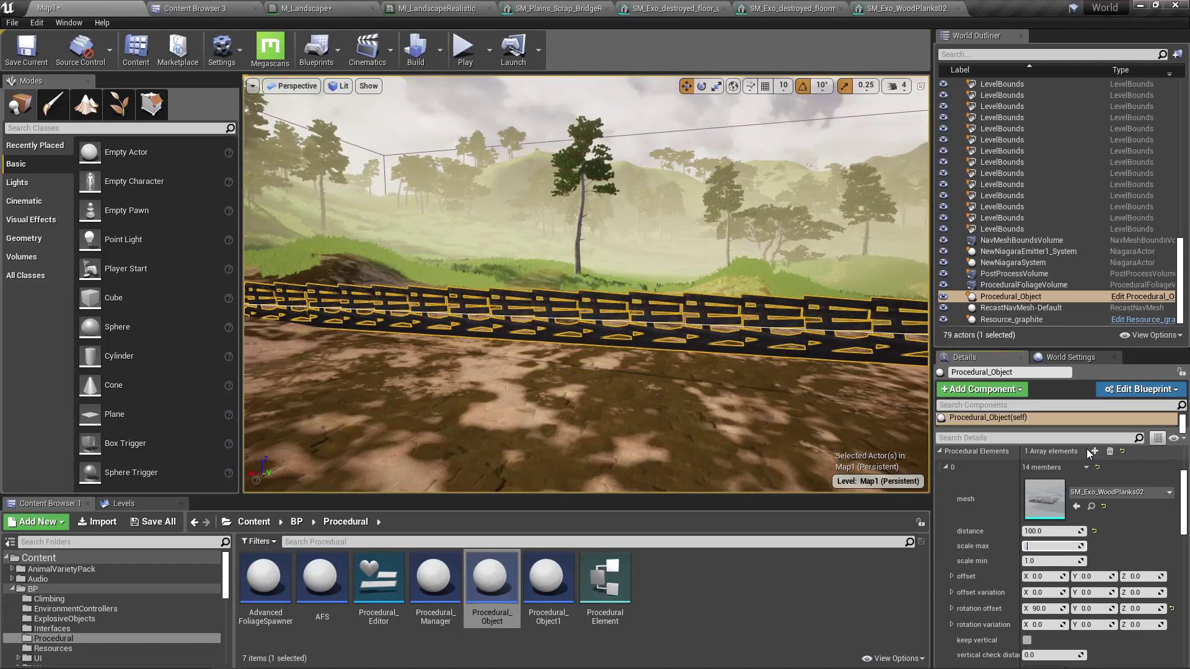
pyautogui.write('.8')
pyautogui.press('Tab')
pyautogui.write('1')
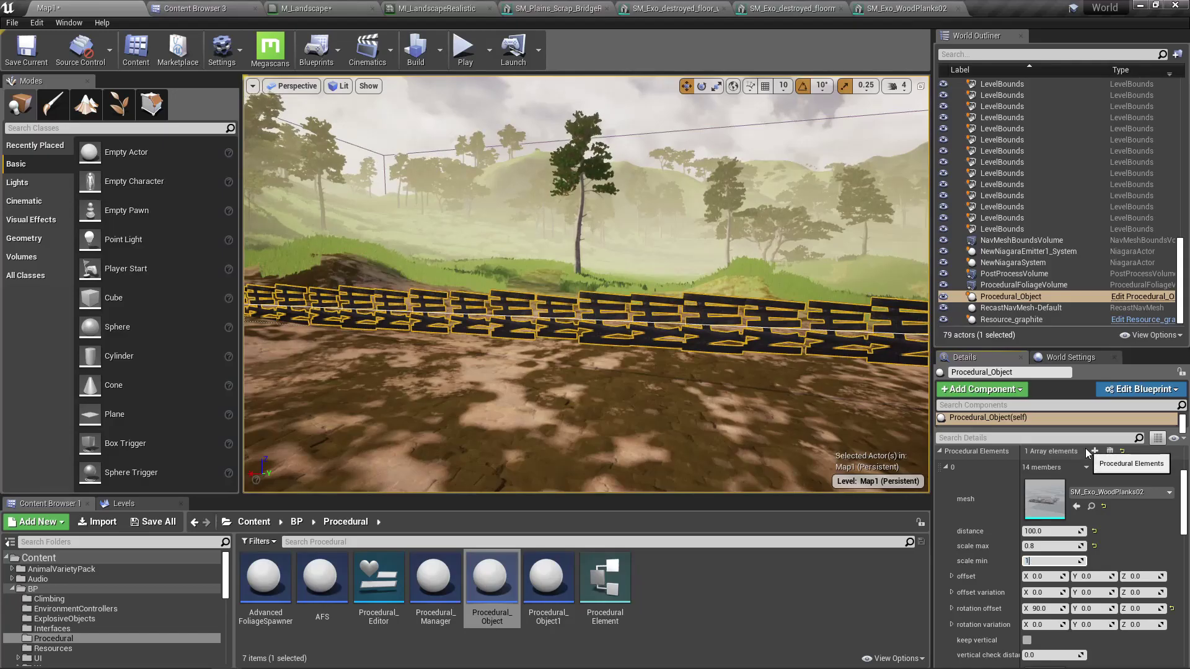
pyautogui.write('.2')
pyautogui.press('Return')
# Set element 0's offset variation to 5 in both X and Y
pyautogui.moveTo(588, 371); pyautogui.dragTo(899, 403, button='right')
pyautogui.moveTo(586, 284); pyautogui.dragTo(341, 229, button='right')
pyautogui.moveTo(456, 288); pyautogui.dragTo(418, 282, button='right')
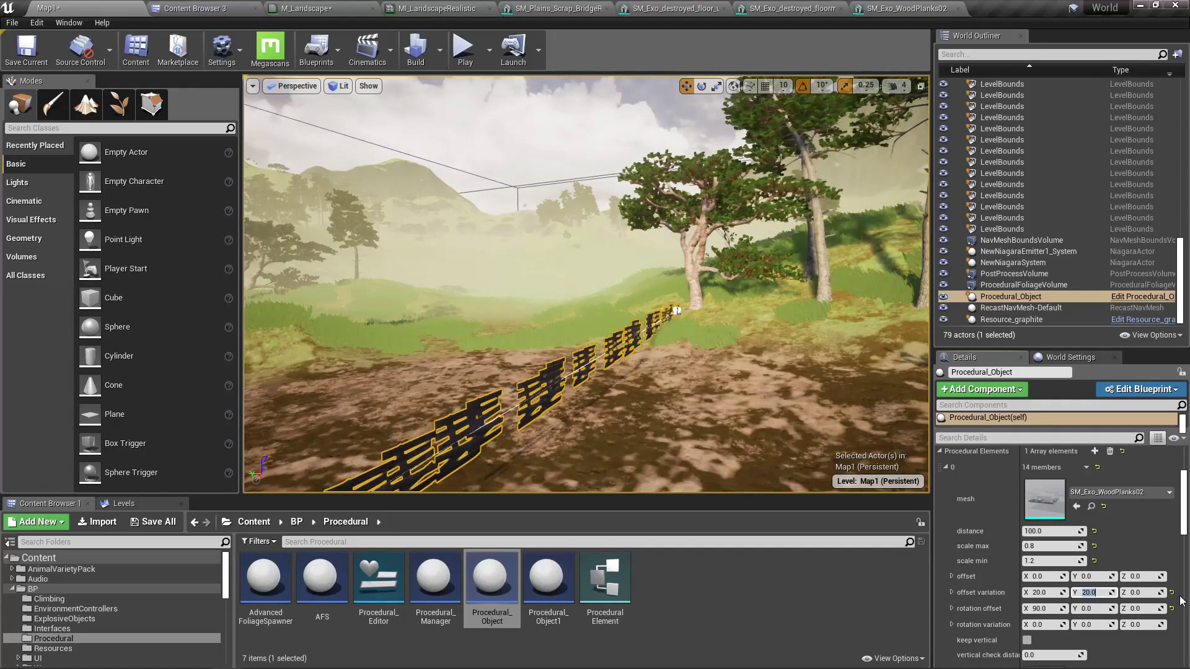
pyautogui.moveTo(744, 372); pyautogui.dragTo(787, 329, button='right')
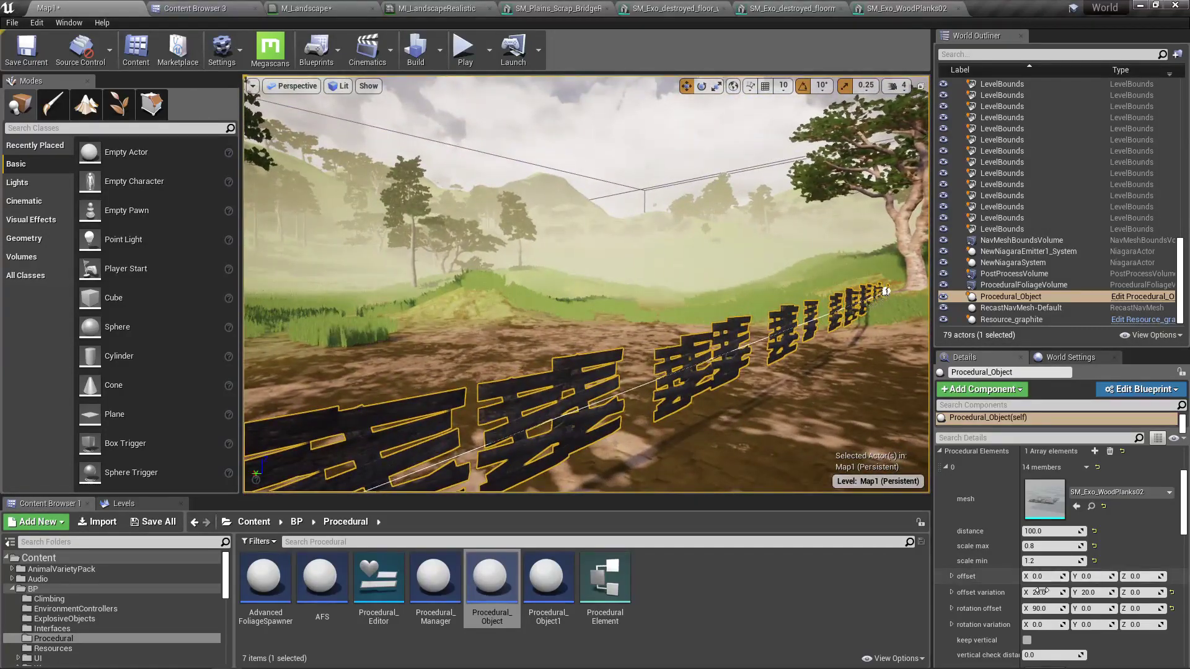
pyautogui.write('5')
pyautogui.press('Tab')
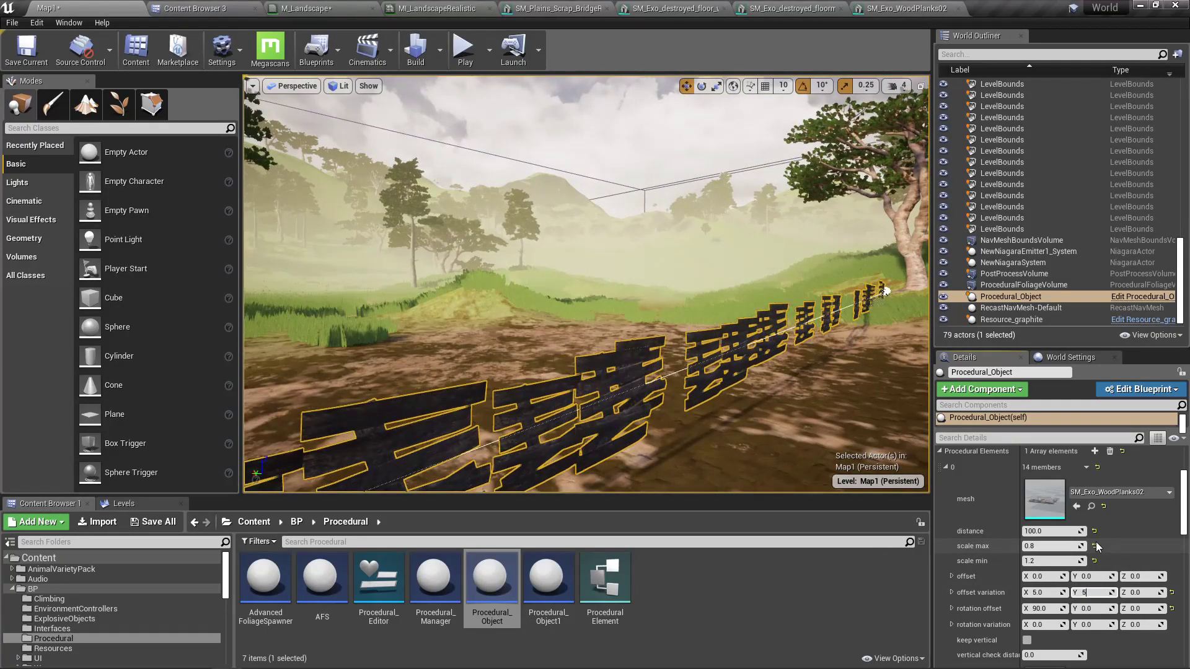
pyautogui.write('5')
pyautogui.press('Return')
# Set element 0's rotation variation Z to 5 and switch the viewport to full screen
pyautogui.moveTo(781, 397); pyautogui.dragTo(267, 365, button='right')
pyautogui.moveTo(515, 292); pyautogui.dragTo(530, 292, button='right')
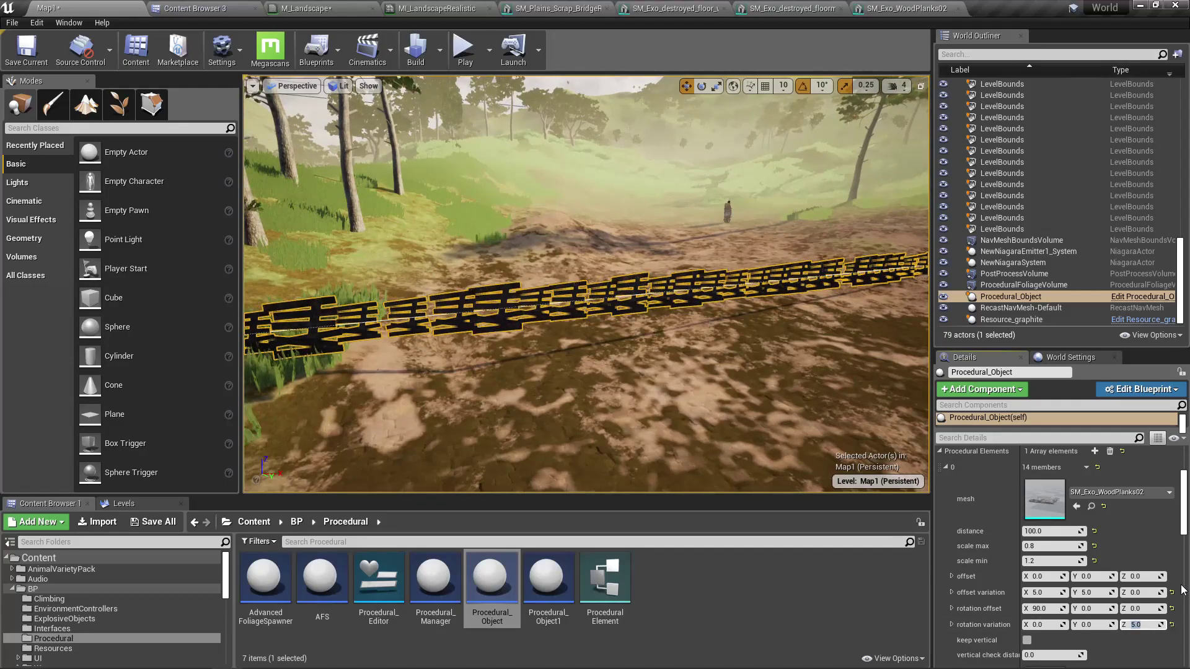
pyautogui.press('F11')
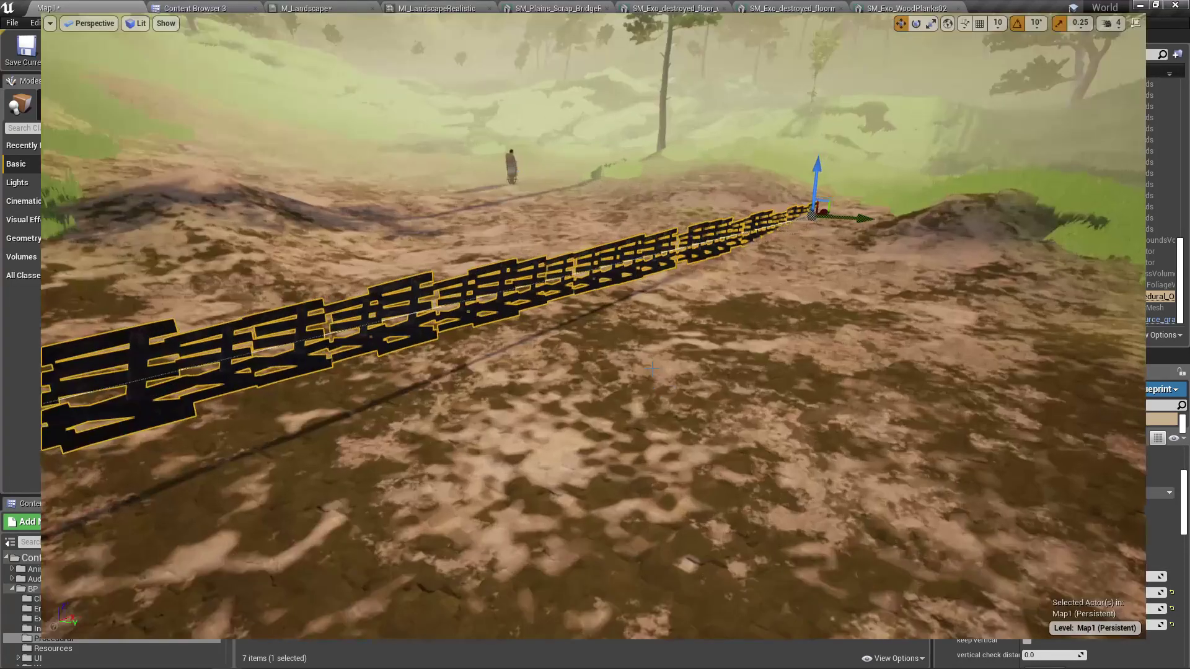
# Examine the plank fence along its length, from the tree across the bare ground
pyautogui.moveTo(595, 335); pyautogui.dragTo(633, 316, button='right')
pyautogui.press('w')
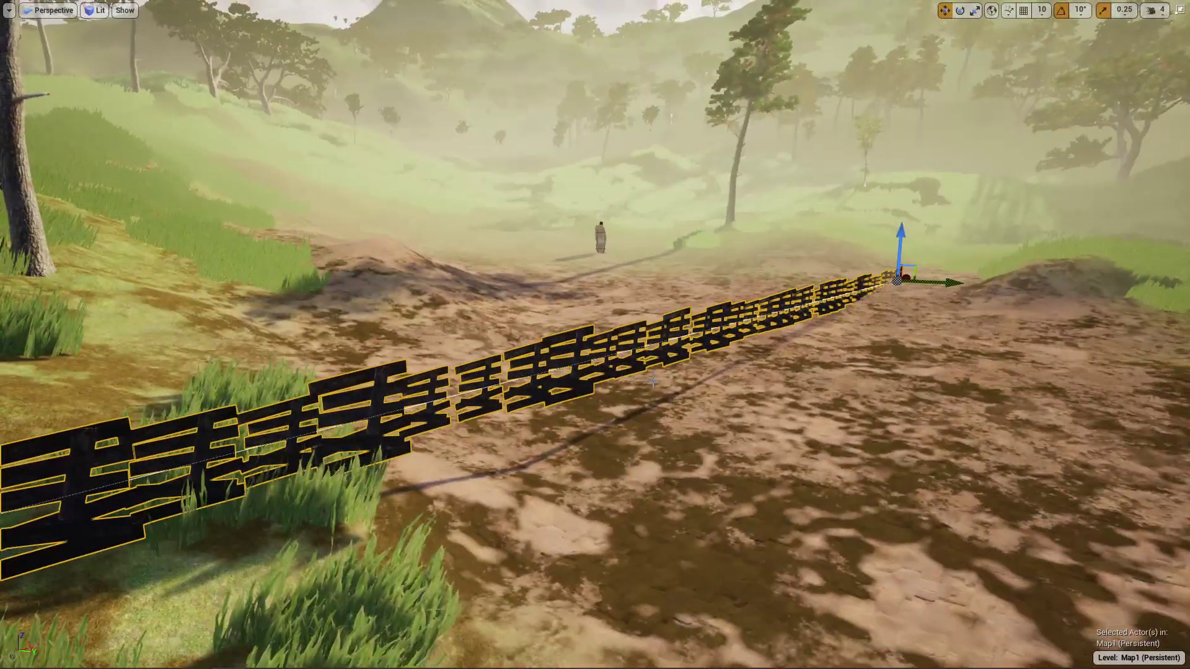
pyautogui.moveTo(864, 318); pyautogui.dragTo(737, 409, button='right')
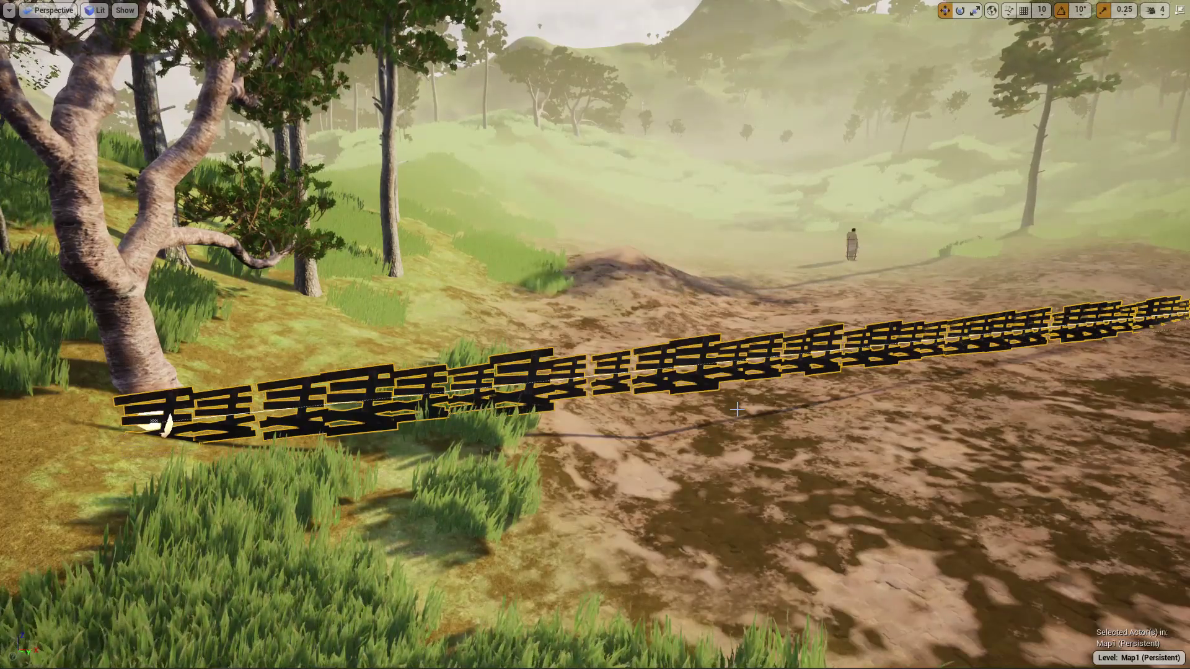
pyautogui.press('w')
pyautogui.moveTo(759, 406); pyautogui.dragTo(545, 471, button='right')
pyautogui.press('a')
pyautogui.press('d')
pyautogui.press('e')
pyautogui.moveTo(495, 508); pyautogui.dragTo(515, 521, button='right')
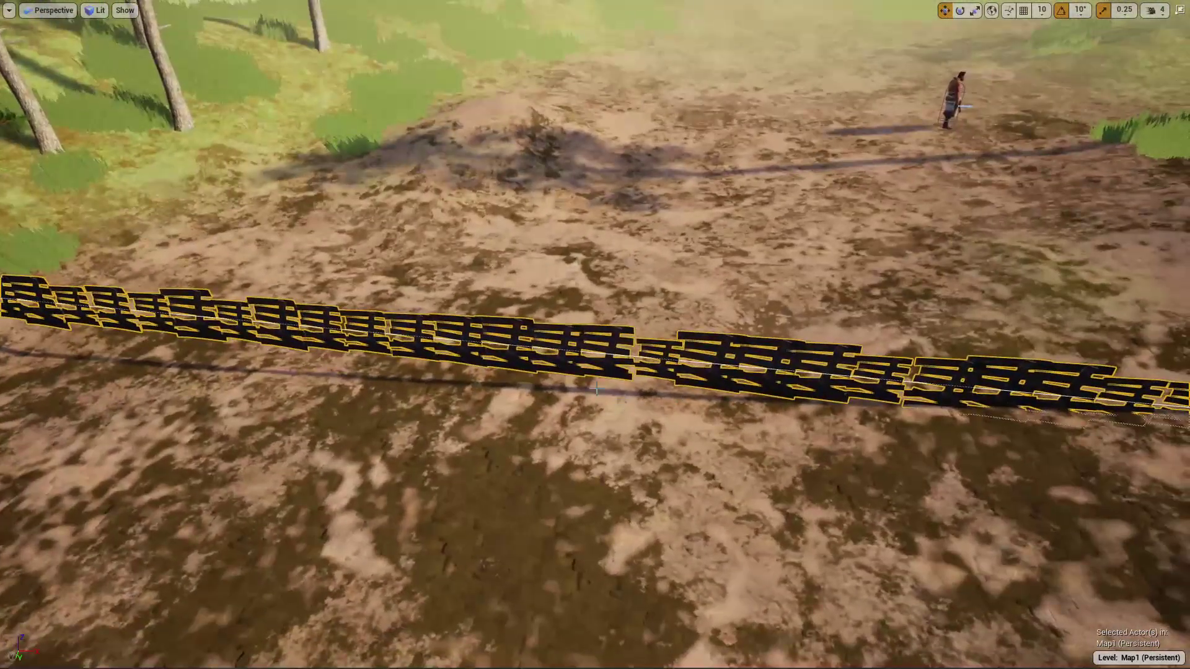
# Move the spline's far end point to the edge of the tall grass bordering the bare ground
pyautogui.rightClick(547, 351)
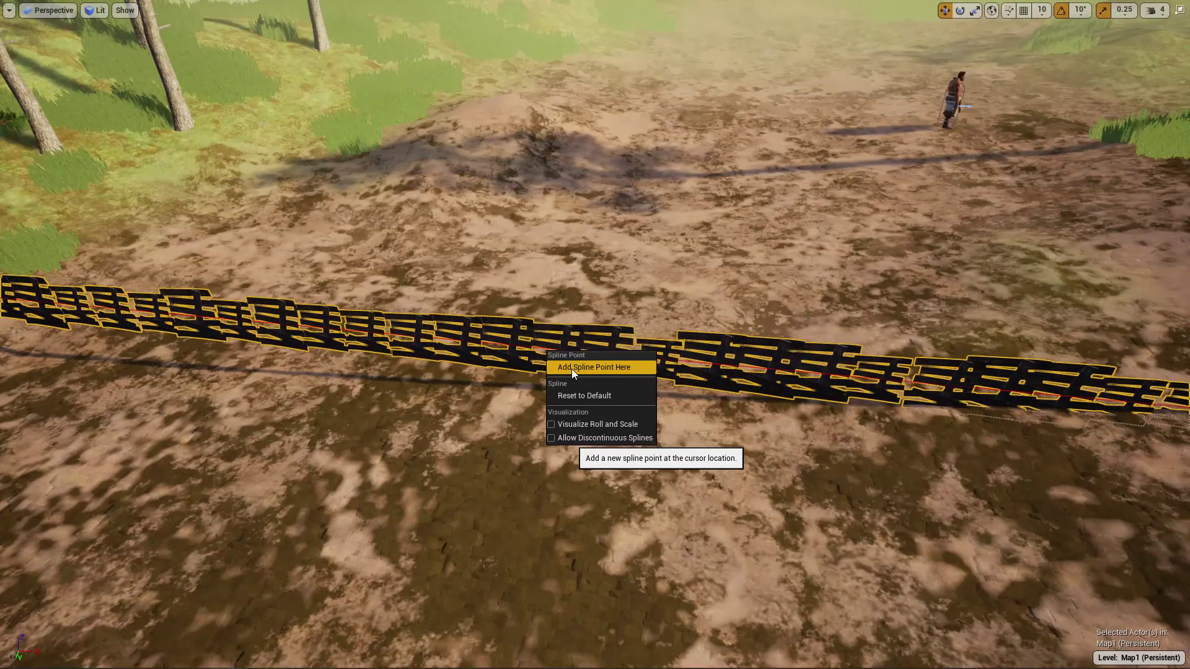
pyautogui.moveTo(632, 342); pyautogui.dragTo(667, 344, button='right')
pyautogui.press('s')
pyautogui.moveTo(589, 372); pyautogui.dragTo(614, 372, button='right')
pyautogui.click(960, 319)
pyautogui.moveTo(976, 327); pyautogui.dragTo(544, 641)
pyautogui.moveTo(543, 641); pyautogui.dragTo(616, 507, button='right')
pyautogui.press('s')
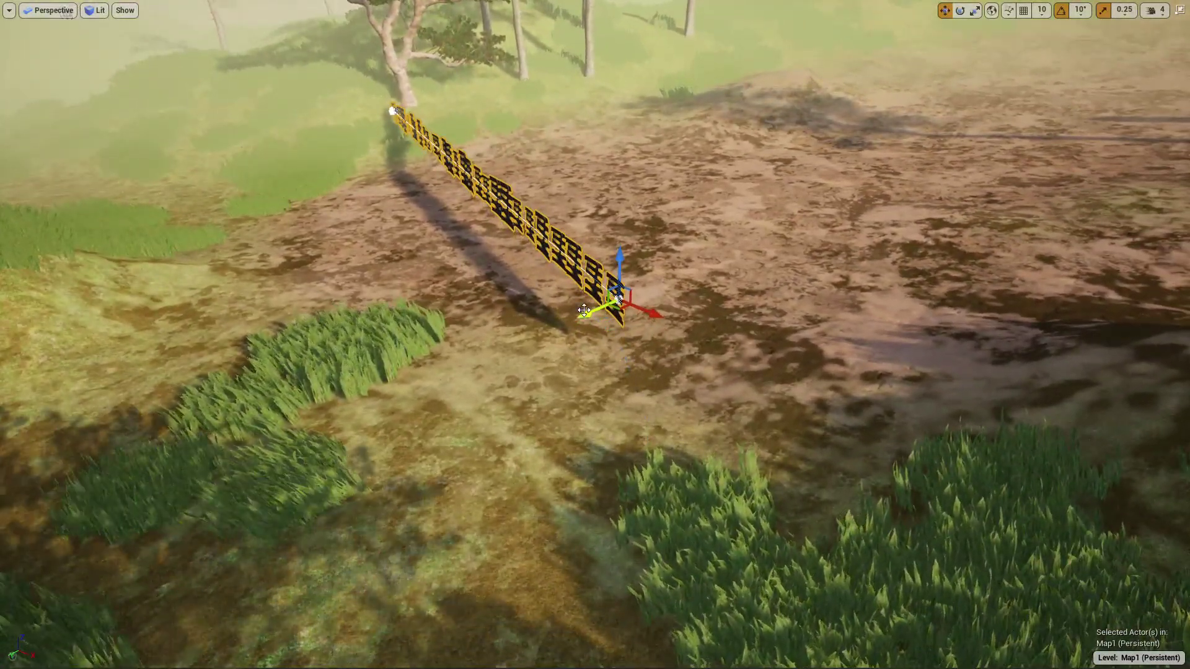
pyautogui.moveTo(588, 318); pyautogui.dragTo(567, 613)
pyautogui.moveTo(568, 612); pyautogui.dragTo(821, 488, button='right')
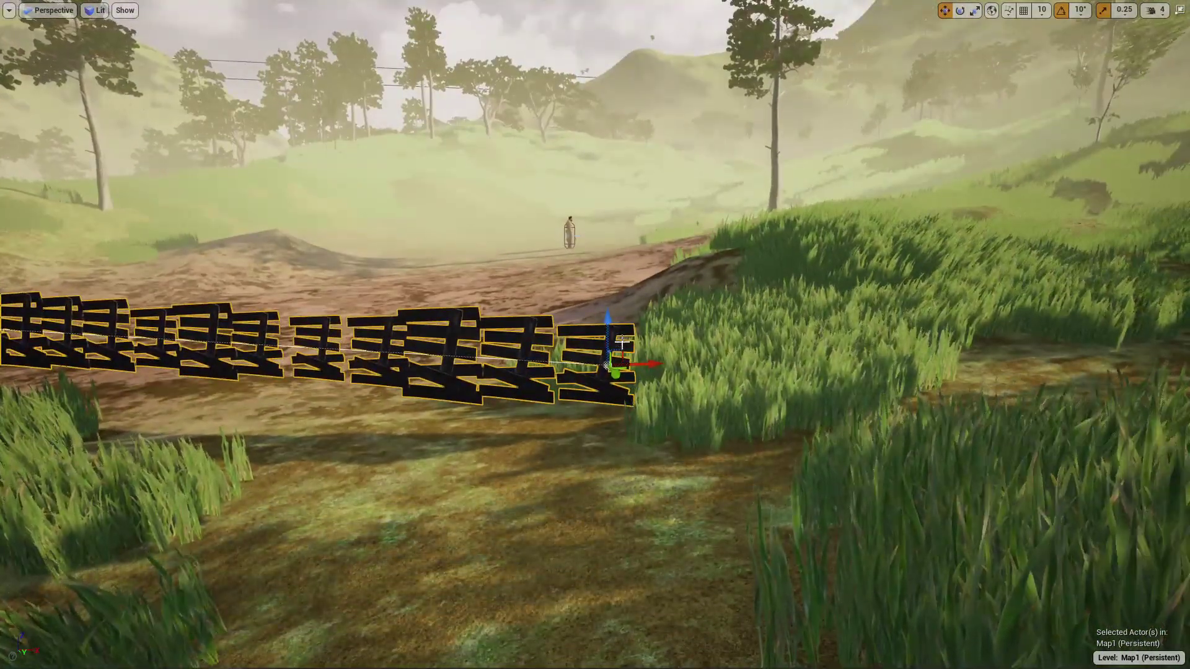
# Lower the spline's end point in the grass and its start point beside the tree toward the ground
pyautogui.moveTo(607, 319); pyautogui.dragTo(607, 389)
pyautogui.moveTo(607, 390); pyautogui.dragTo(373, 415, button='right')
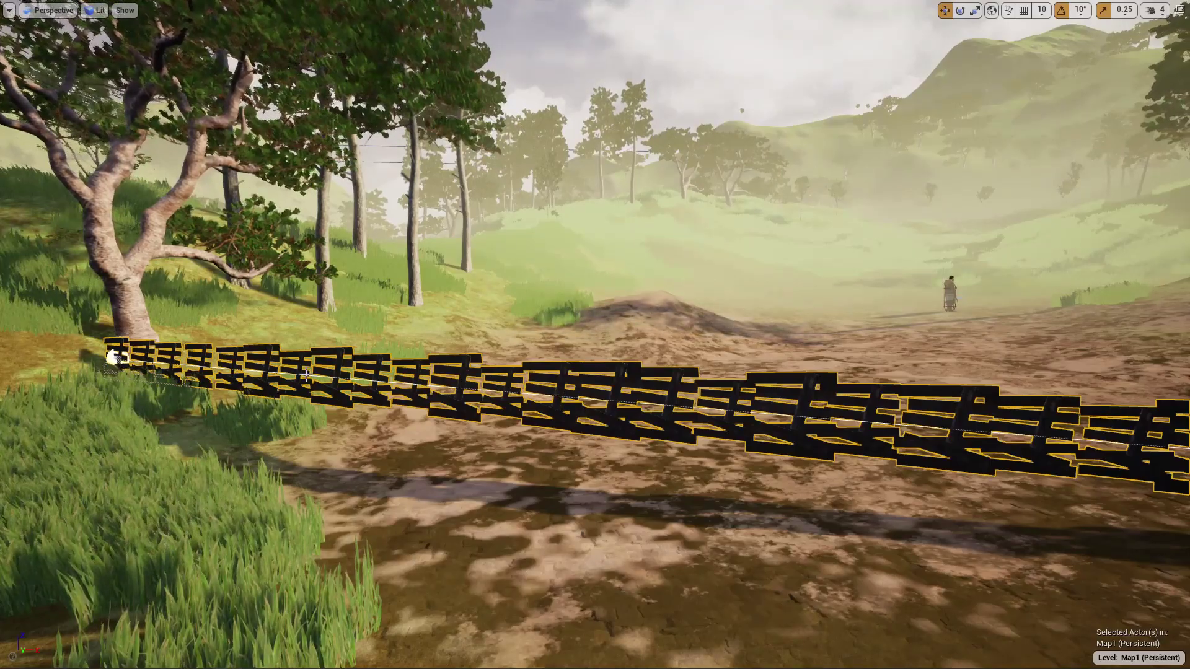
pyautogui.moveTo(112, 354); pyautogui.dragTo(132, 372)
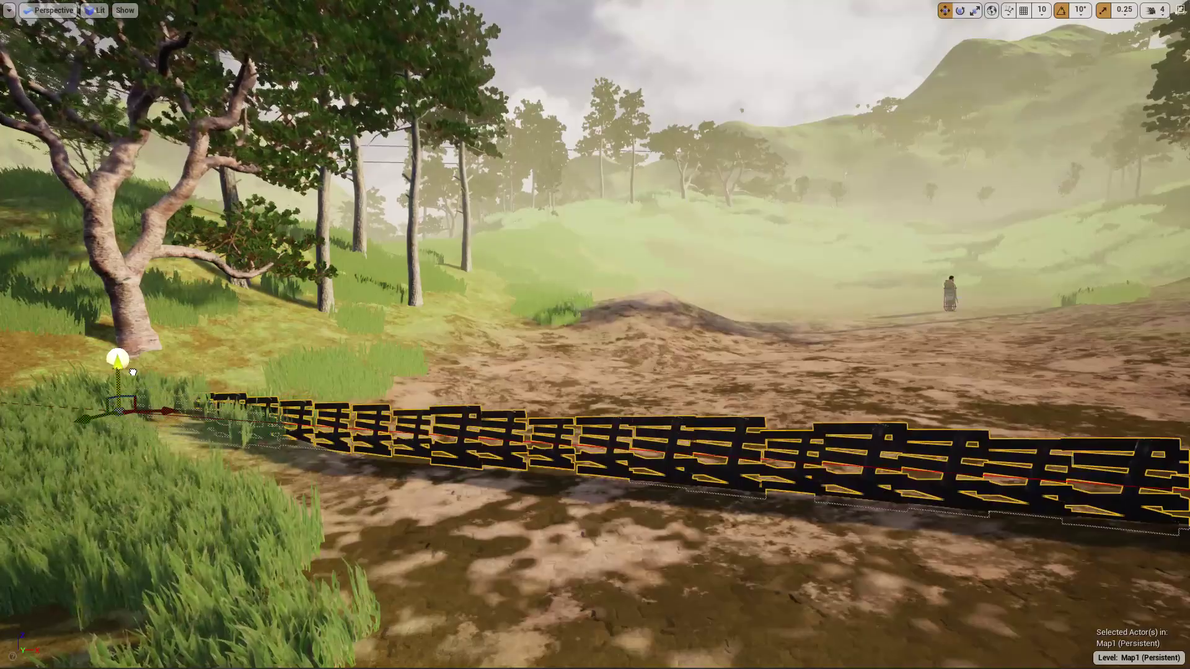
pyautogui.moveTo(132, 372); pyautogui.dragTo(605, 480, button='right')
# Duplicate the spline's end point to start a second fence side through the tall grass, and set the corner point to Linear
pyautogui.click(675, 478)
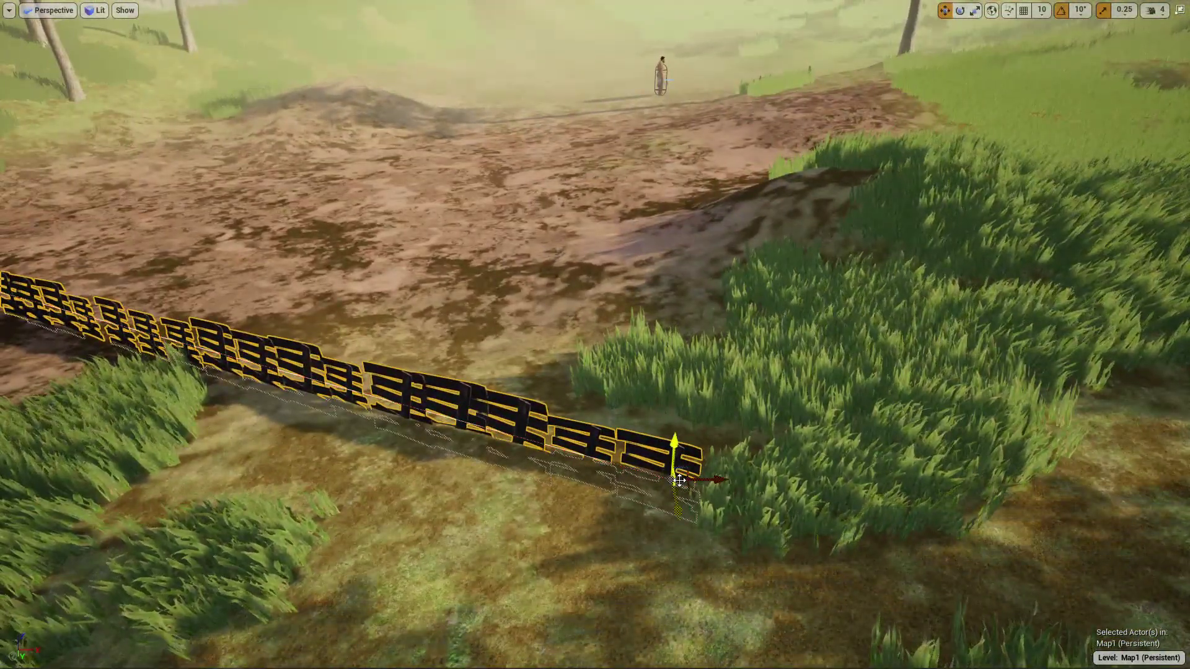
pyautogui.keyDown('alt'); pyautogui.moveTo(686, 488); pyautogui.dragTo(702, 440); pyautogui.keyUp('alt')
pyautogui.rightClick(671, 477)
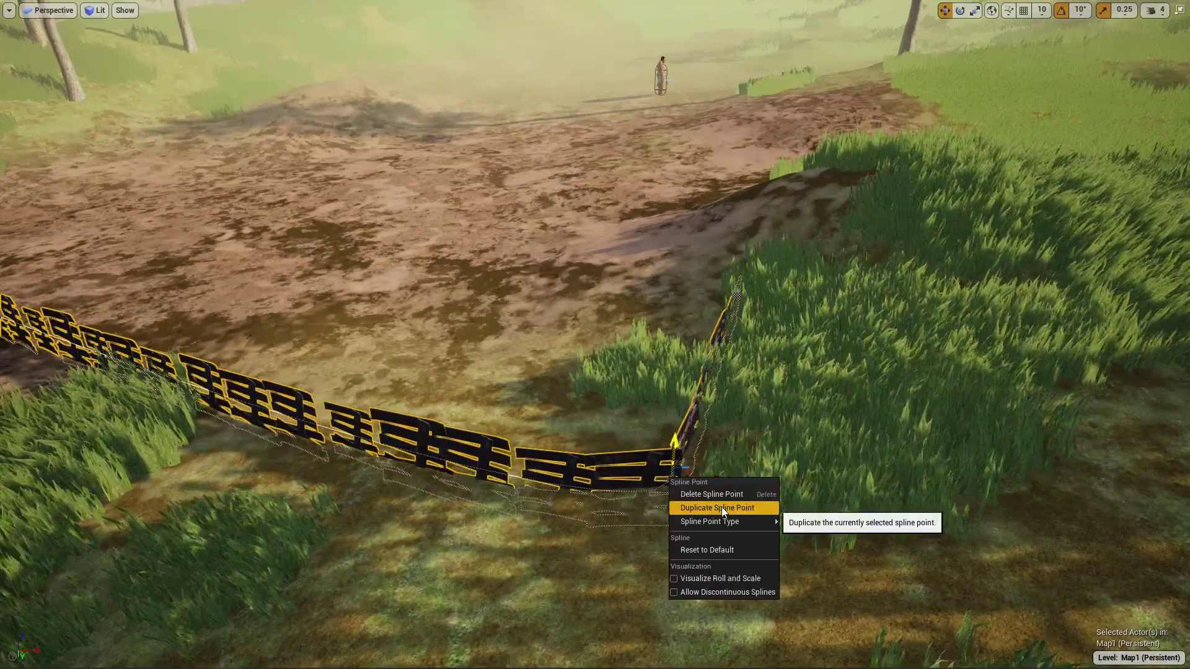
pyautogui.moveTo(731, 520)
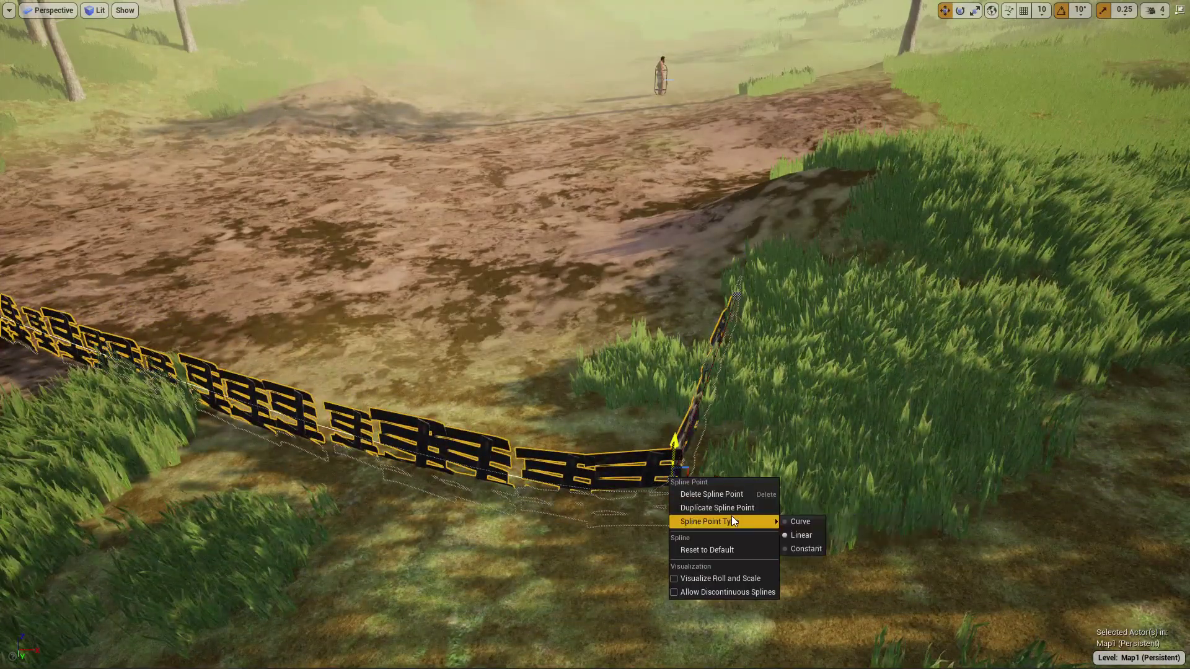
pyautogui.click(804, 534)
# Set the type of the spline's start point beside the tree to Linear
pyautogui.moveTo(805, 535); pyautogui.dragTo(810, 505, button='right')
pyautogui.press('a')
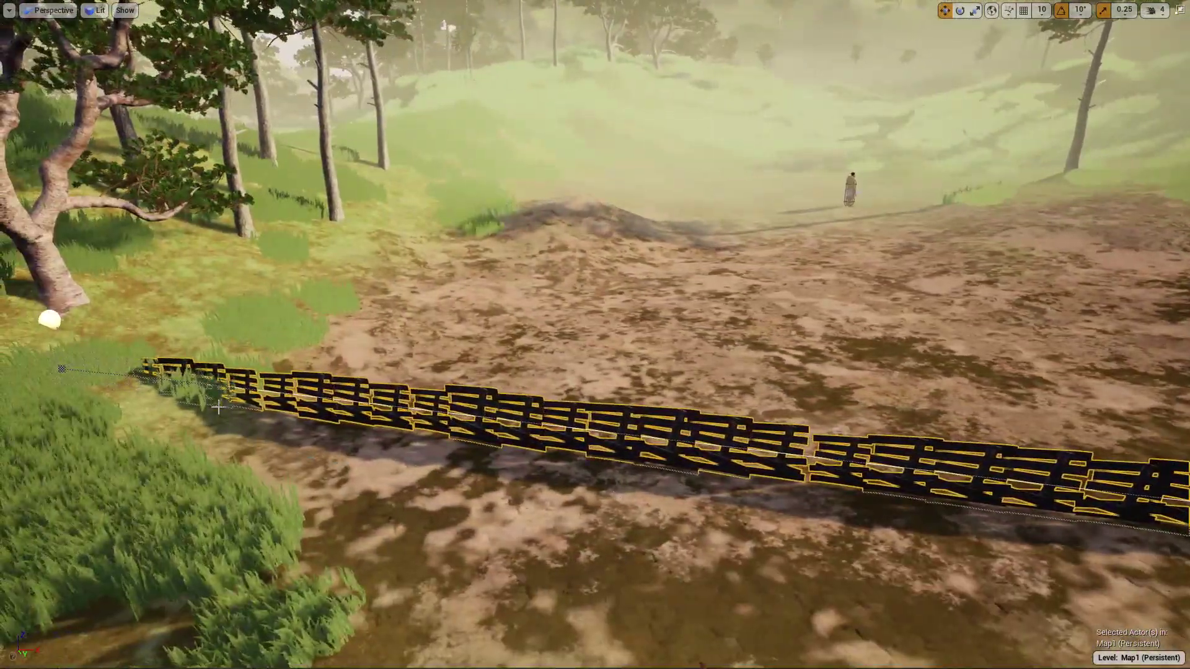
pyautogui.rightClick(63, 367)
pyautogui.moveTo(122, 405)
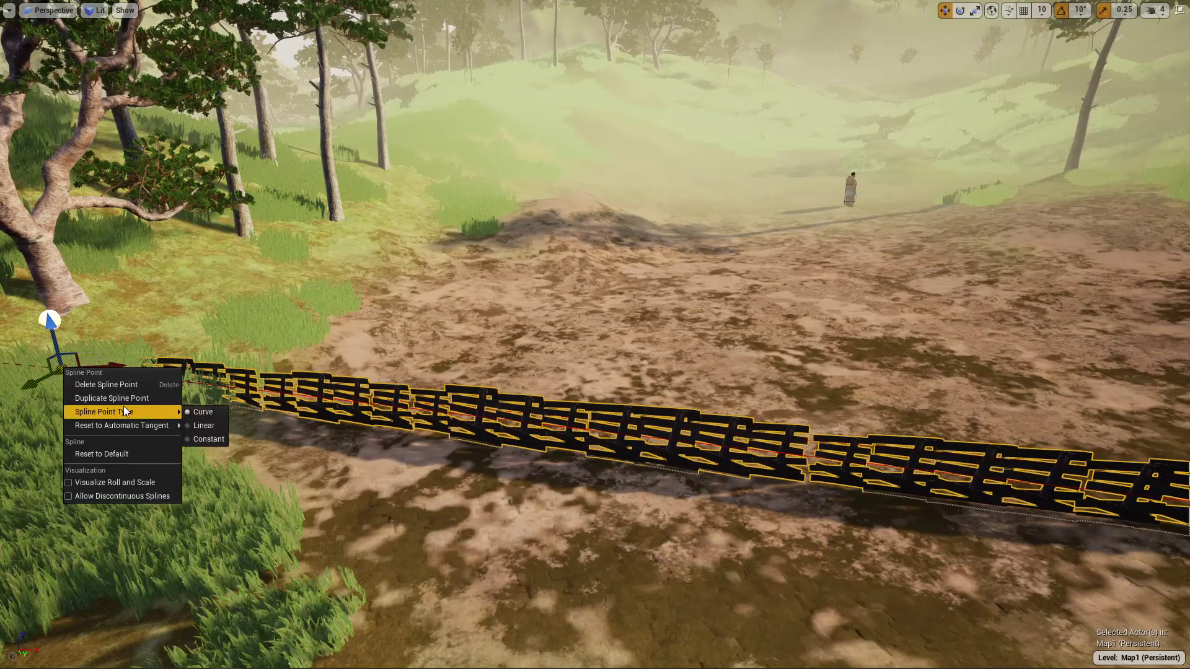
pyautogui.click(199, 426)
pyautogui.moveTo(198, 425); pyautogui.dragTo(292, 434, button='right')
# Move the second fence side's end point out of the grass, past the dirt mound and toward the standing character
pyautogui.moveTo(713, 366); pyautogui.dragTo(560, 395, button='right')
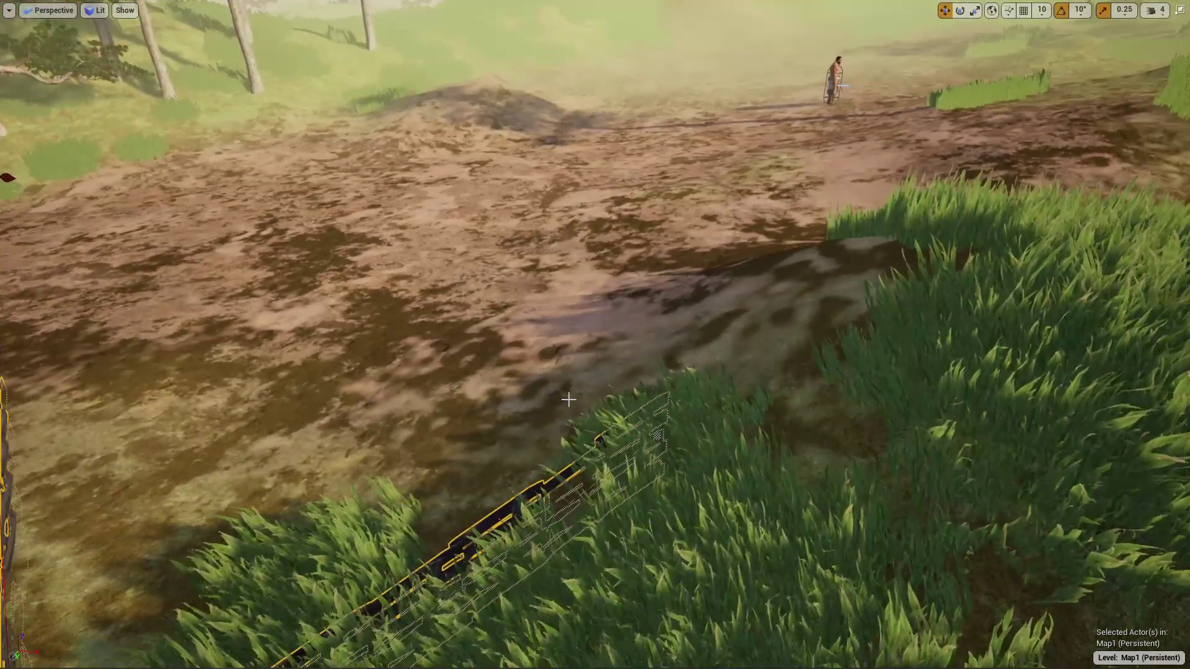
pyautogui.click(658, 437)
pyautogui.moveTo(661, 432); pyautogui.dragTo(898, 65)
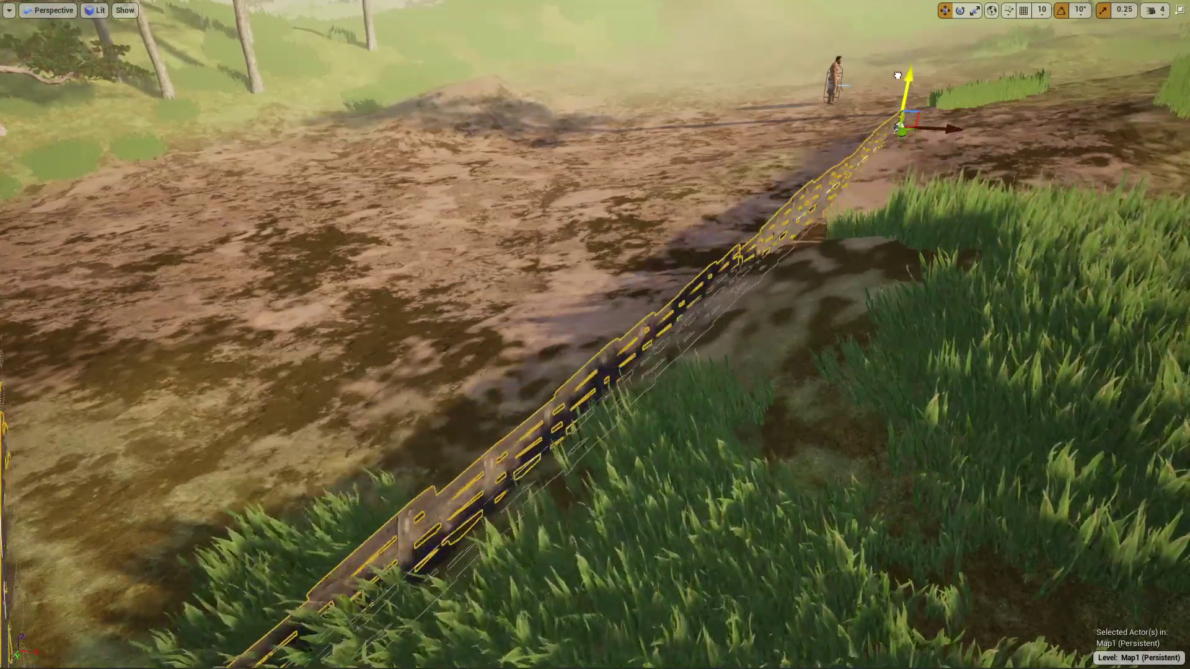
pyautogui.moveTo(902, 118); pyautogui.dragTo(1140, 155, button='right')
pyautogui.press('w')
pyautogui.press('e')
pyautogui.press('s')
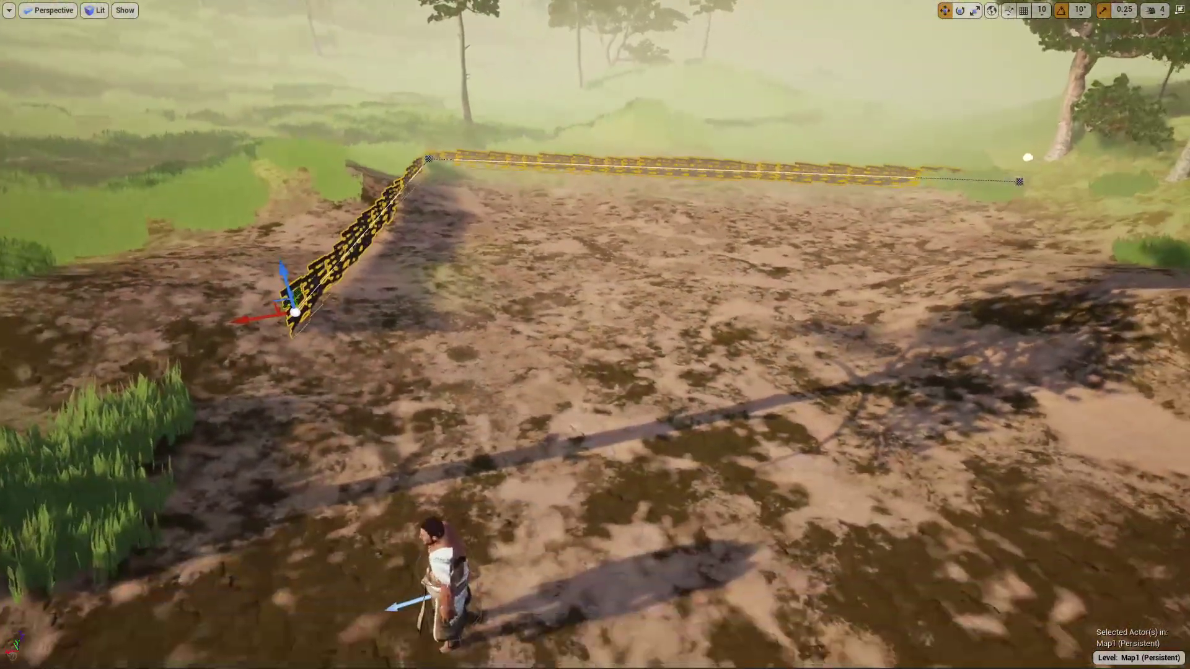
# Extend the second fence side in a straight line past the standing character
pyautogui.moveTo(825, 142); pyautogui.dragTo(794, 241, button='right')
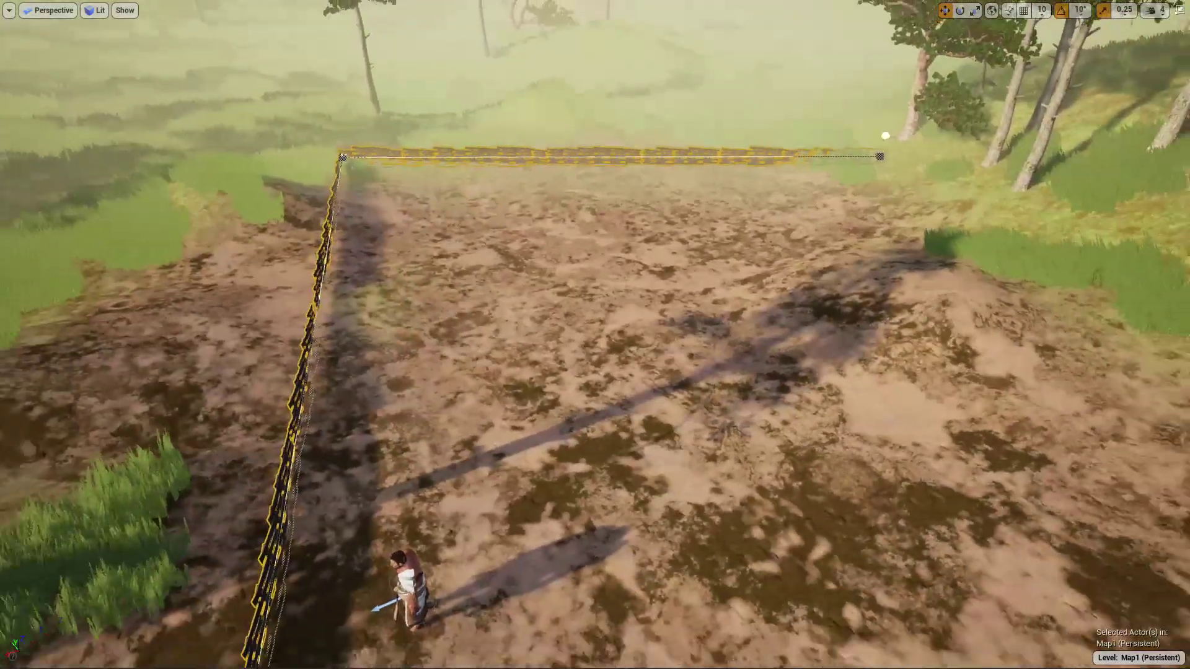
pyautogui.press('s')
pyautogui.moveTo(595, 335); pyautogui.dragTo(620, 334, button='right')
pyautogui.press('q')
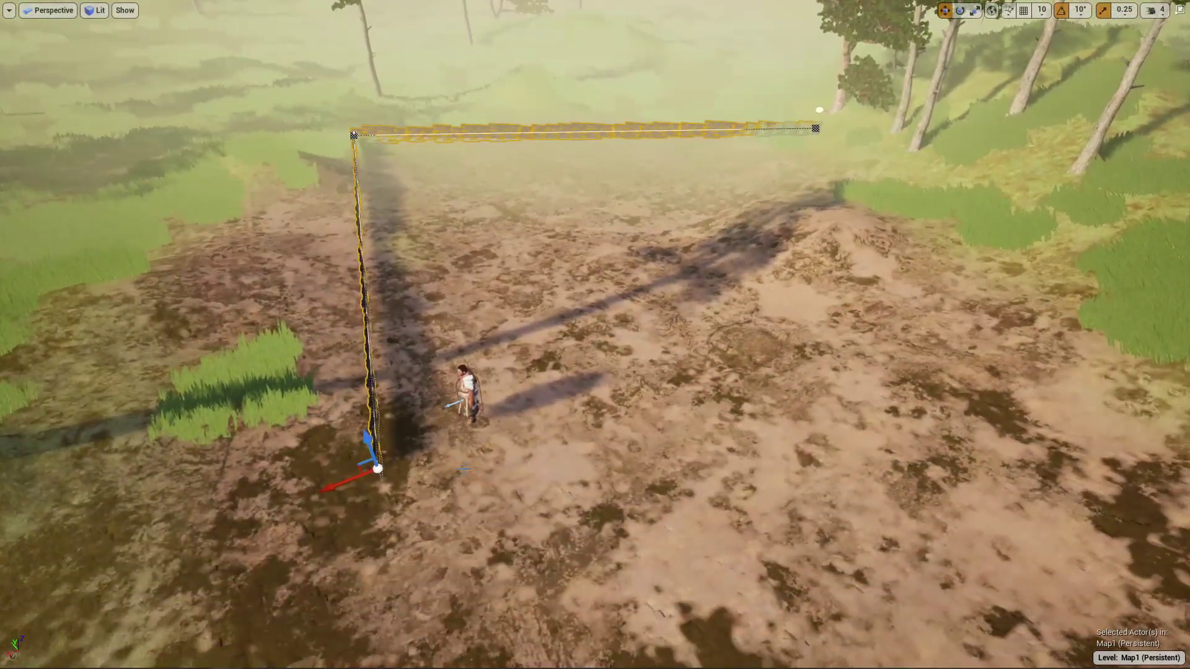
# Duplicate the spline's end point to run a third fence side from behind the character to the grassy slope
pyautogui.moveTo(447, 428); pyautogui.dragTo(472, 480, button='right')
pyautogui.press('a')
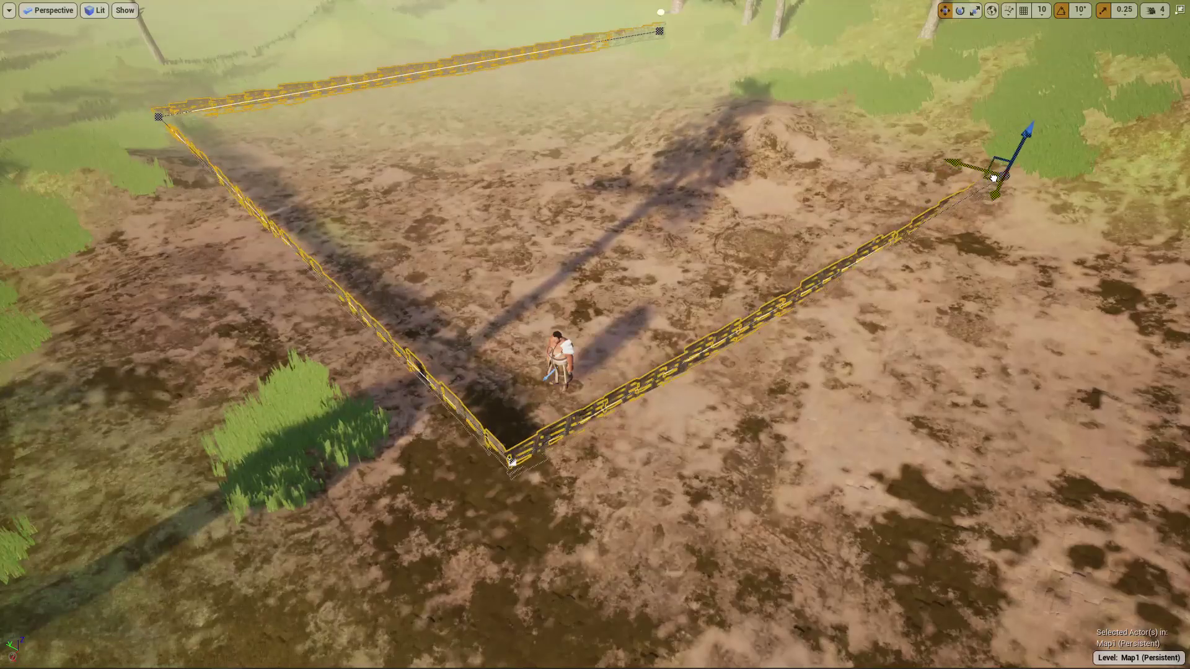
pyautogui.moveTo(994, 178); pyautogui.dragTo(1035, 150, button='right')
pyautogui.press('w')
pyautogui.moveTo(1016, 111); pyautogui.dragTo(933, 296, button='right')
pyautogui.moveTo(833, 468); pyautogui.dragTo(475, 460, button='right')
pyautogui.press('a')
pyautogui.moveTo(843, 300); pyautogui.dragTo(868, 300, button='right')
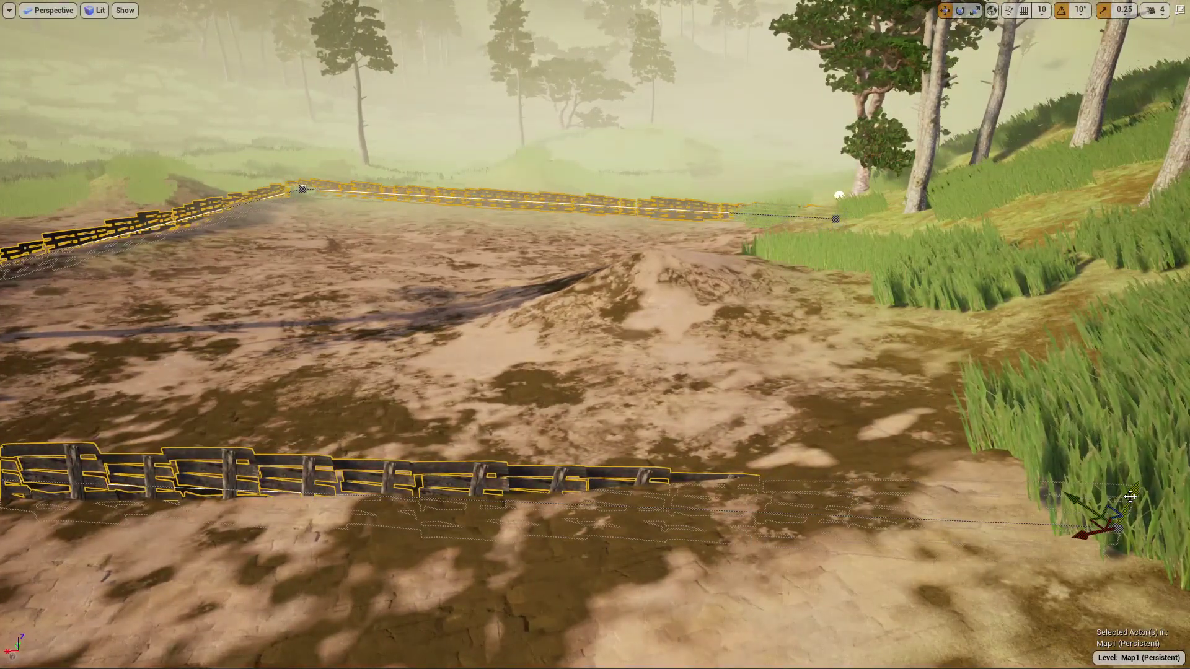
# Extend the spline with a fourth fence side from the near corner, past the dirt mound, to the tree where the fence starts
pyautogui.moveTo(990, 364); pyautogui.dragTo(1066, 353, button='right')
pyautogui.press('s')
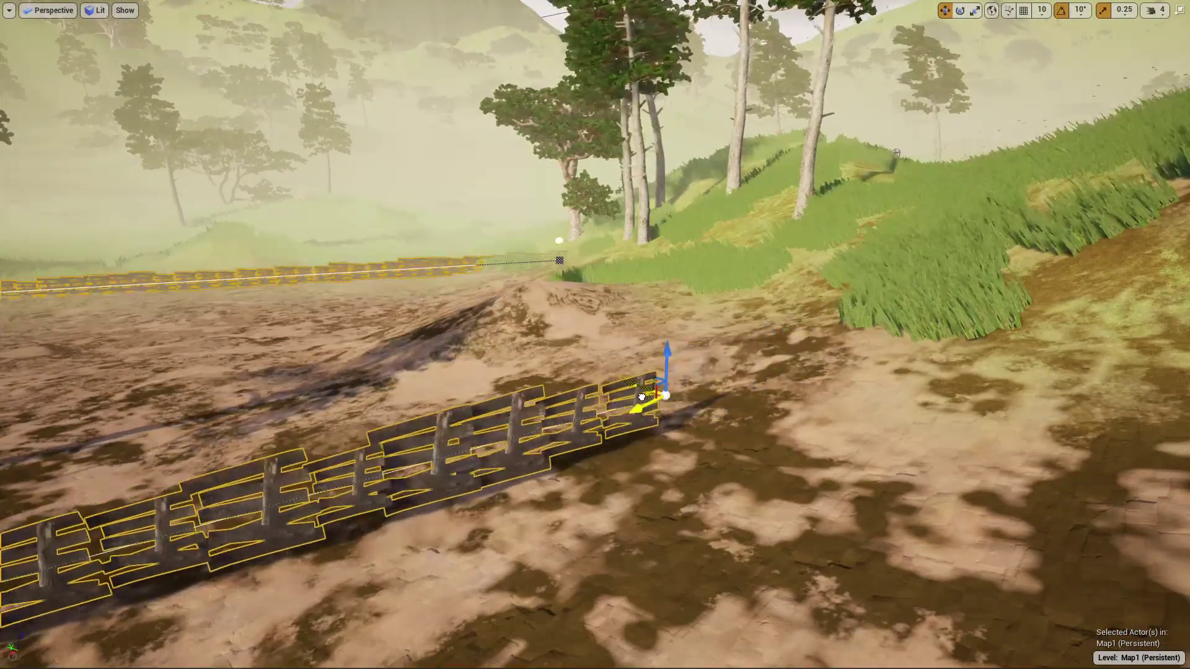
pyautogui.moveTo(668, 386); pyautogui.dragTo(626, 391, button='right')
pyautogui.press('s')
pyautogui.press('d')
pyautogui.press('a')
pyautogui.press('d')
pyautogui.press('a')
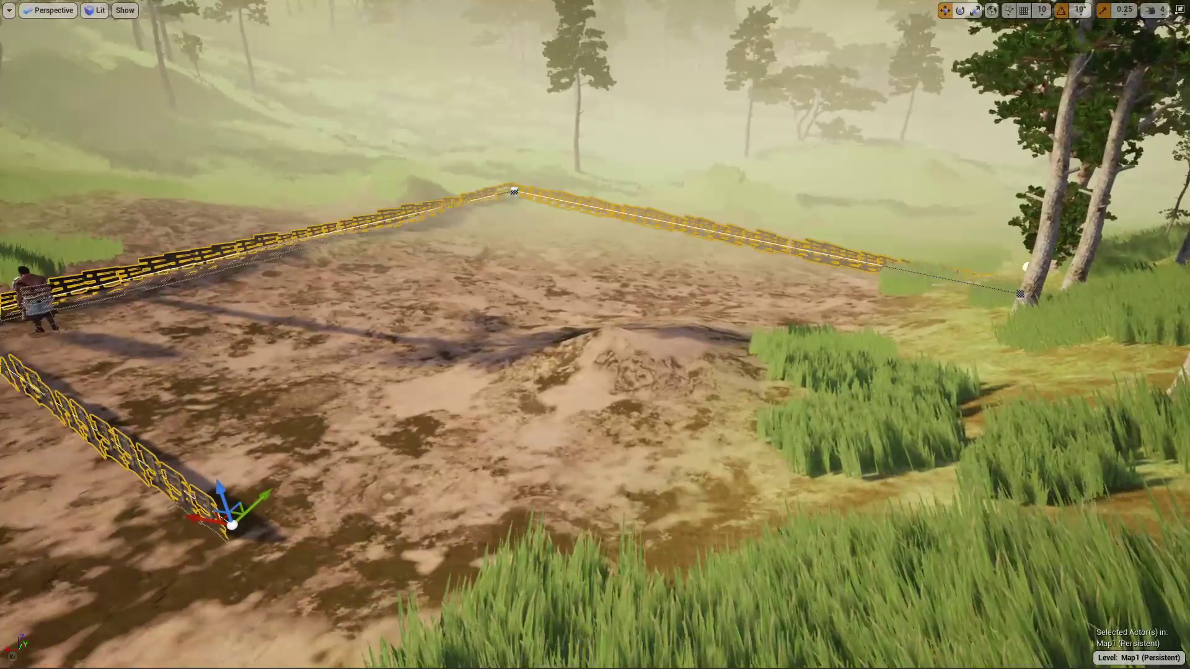
pyautogui.moveTo(719, 363); pyautogui.dragTo(477, 444, button='right')
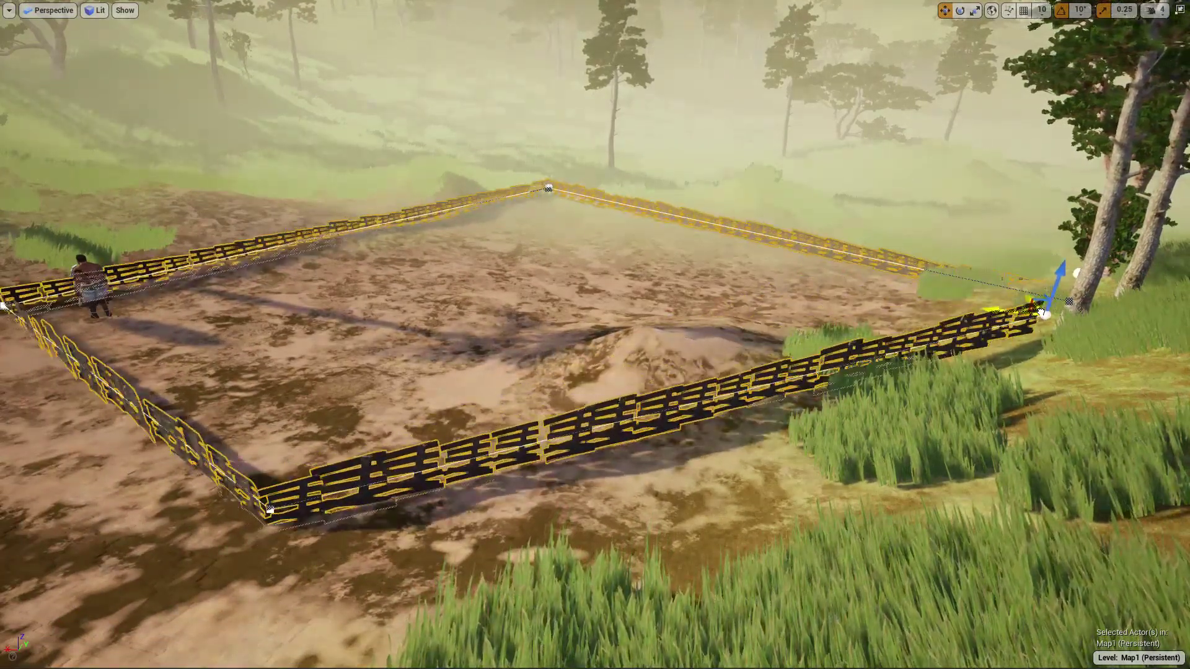
# Move the spline's start point away from the tree and out of the grass onto the bare ground, leaving an entrance gap
pyautogui.press('w')
pyautogui.moveTo(595, 334); pyautogui.dragTo(805, 338, button='right')
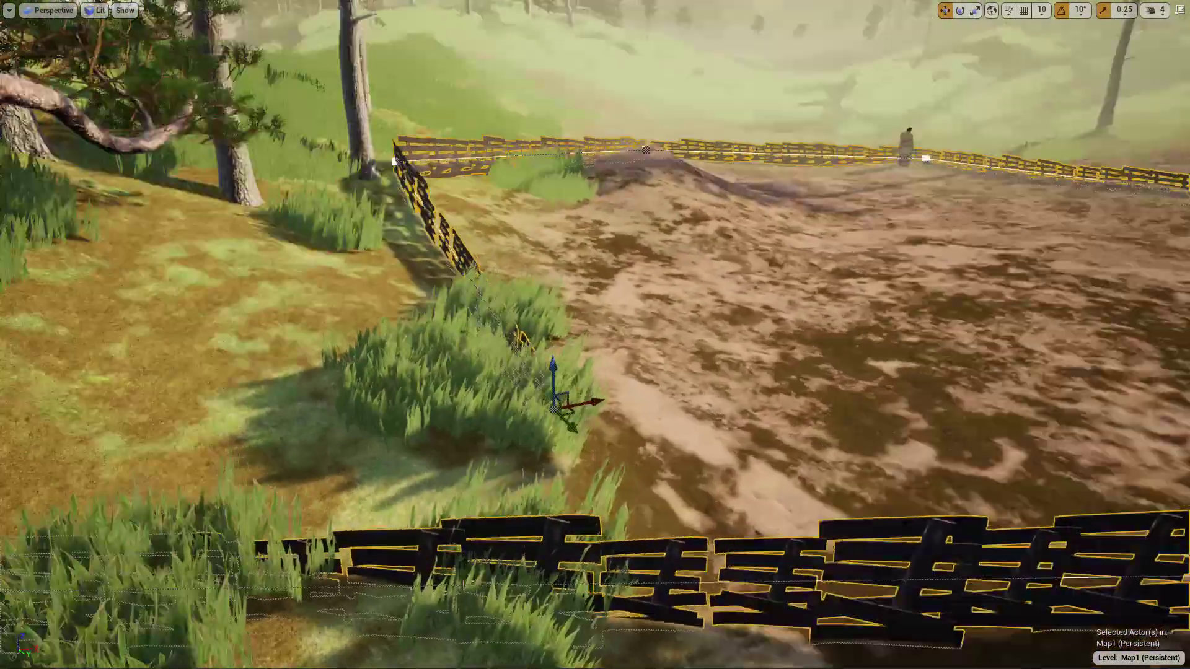
pyautogui.moveTo(389, 483); pyautogui.dragTo(389, 482, button='right')
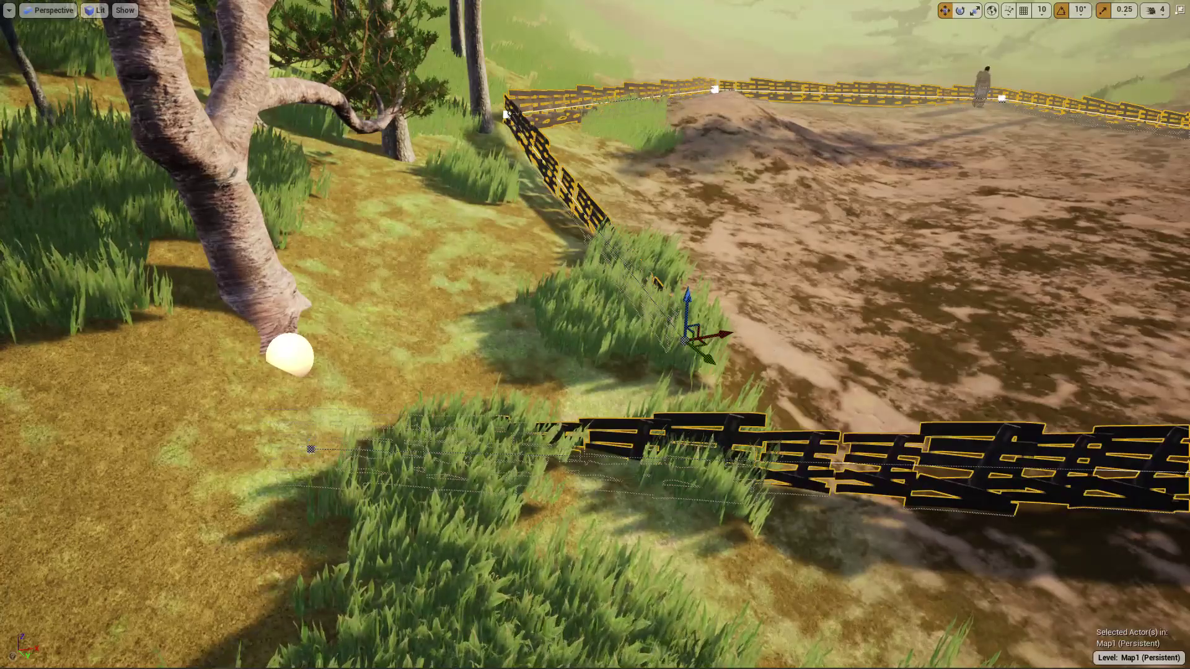
pyautogui.click(304, 452)
pyautogui.moveTo(311, 448); pyautogui.dragTo(804, 435)
pyautogui.moveTo(804, 435); pyautogui.dragTo(804, 435, button='right')
pyautogui.press('d')
pyautogui.moveTo(722, 399); pyautogui.dragTo(726, 445, button='right')
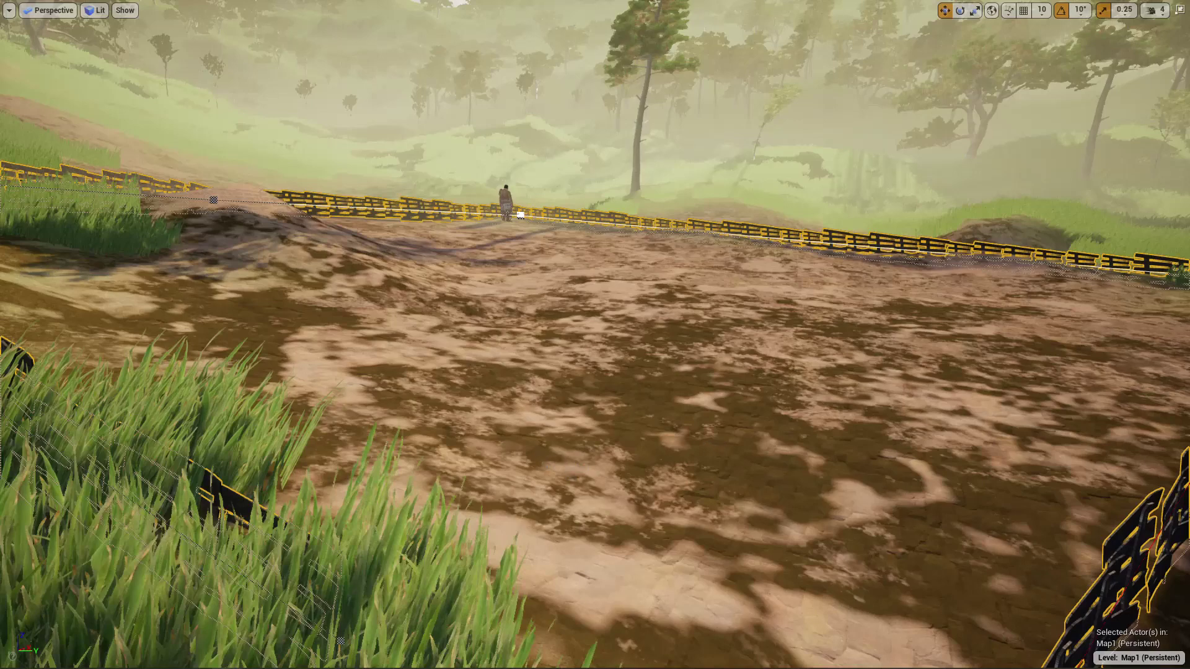
# Play the level and run the character through the fenced area to examine the fence, ending the session at the entrance gap
pyautogui.hotkey('alt', 'p')
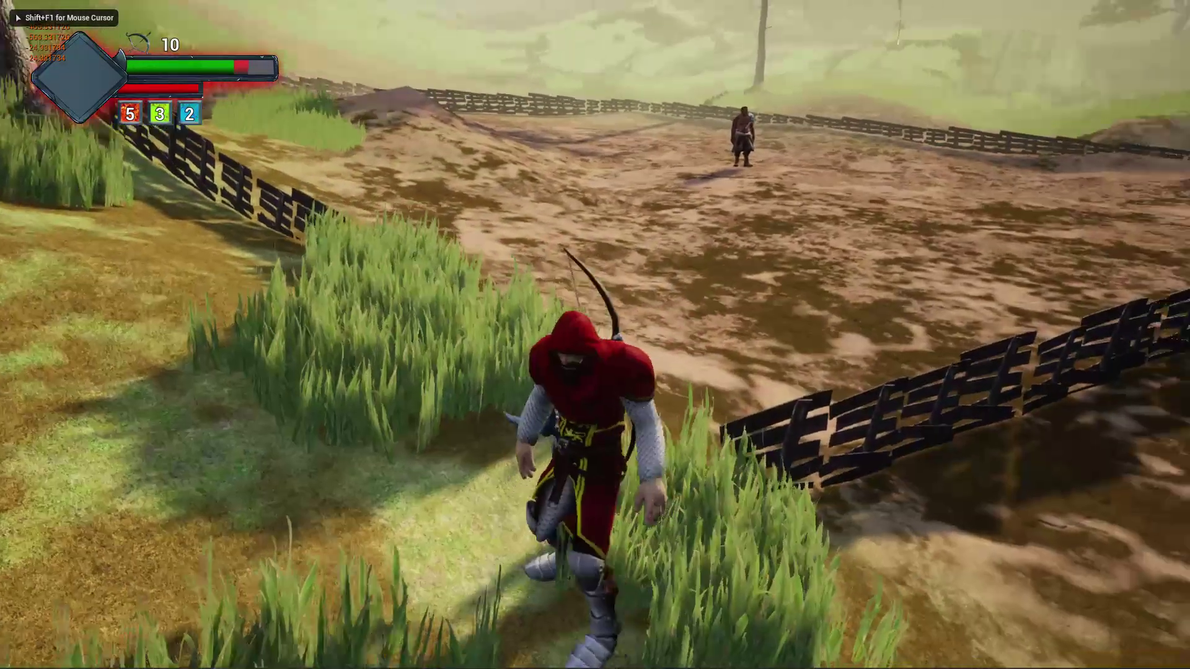
pyautogui.press('w')
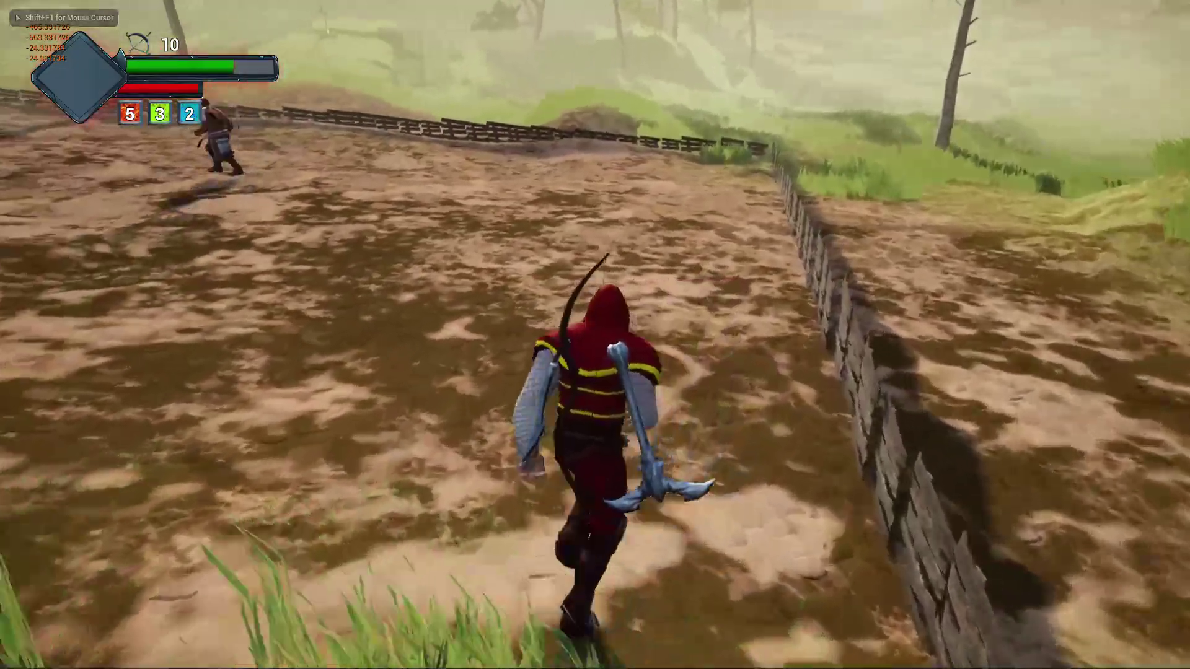
pyautogui.press('d')
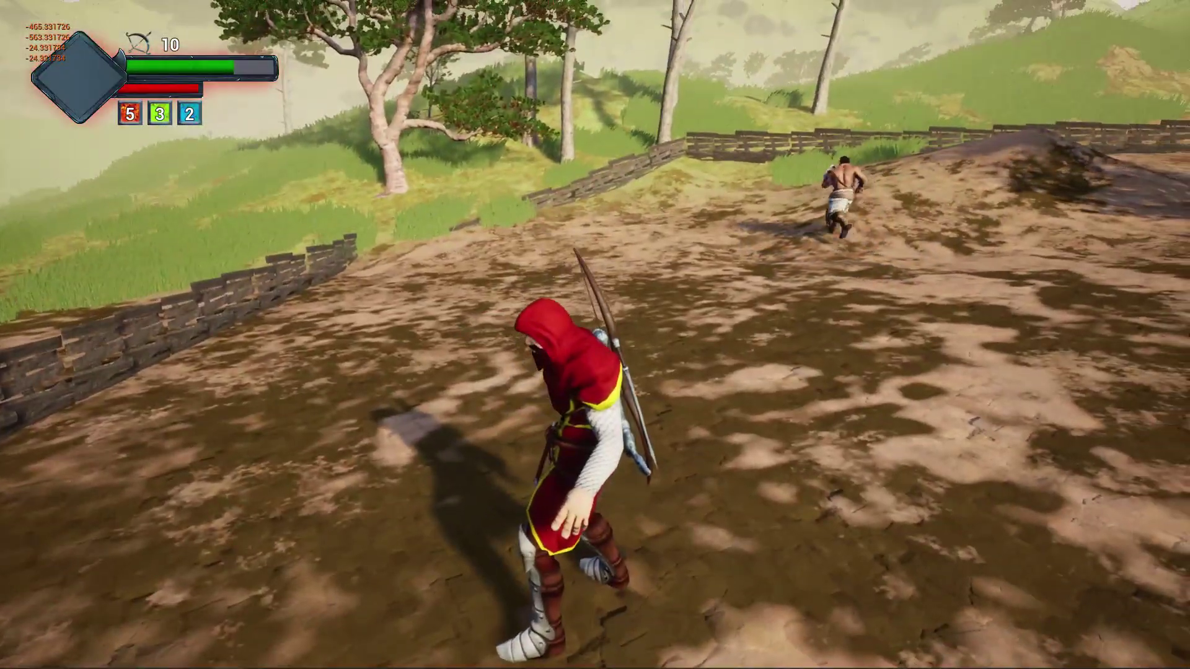
pyautogui.press('Escape')
# Paint the landscape's Auto layer over the bare ground outside the fence, around the corner near the lone tree
pyautogui.moveTo(523, 463); pyautogui.dragTo(750, 440, button='right')
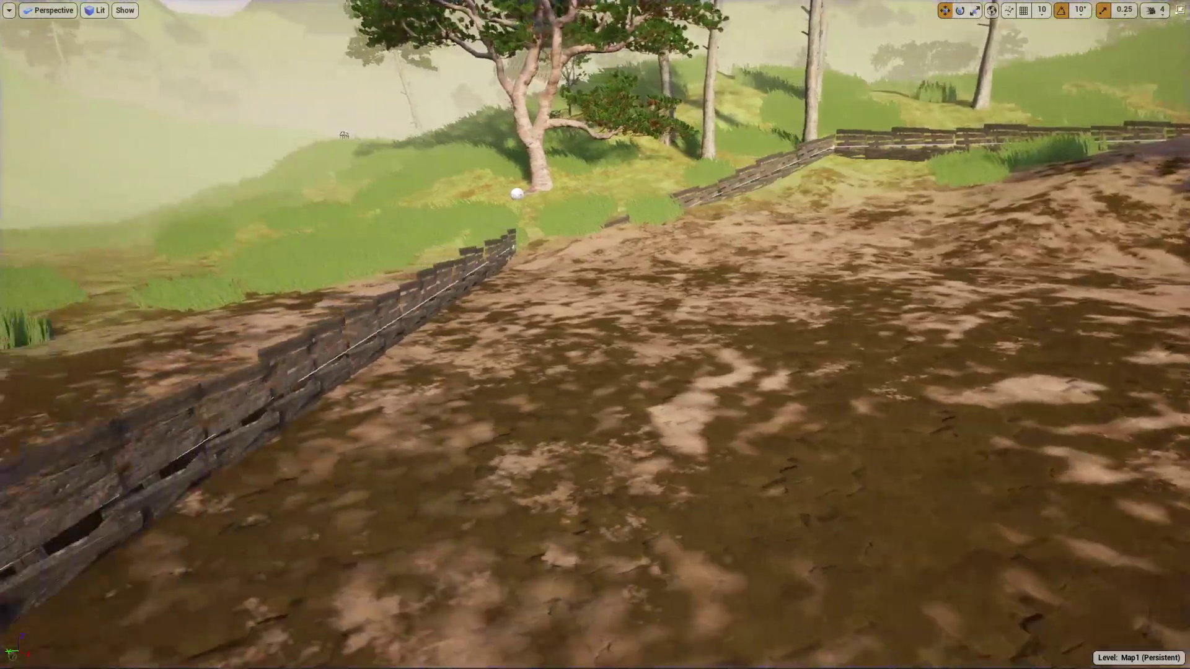
pyautogui.press('a')
pyautogui.press('w')
pyautogui.press('q')
pyautogui.moveTo(297, 472); pyautogui.dragTo(323, 496, button='right')
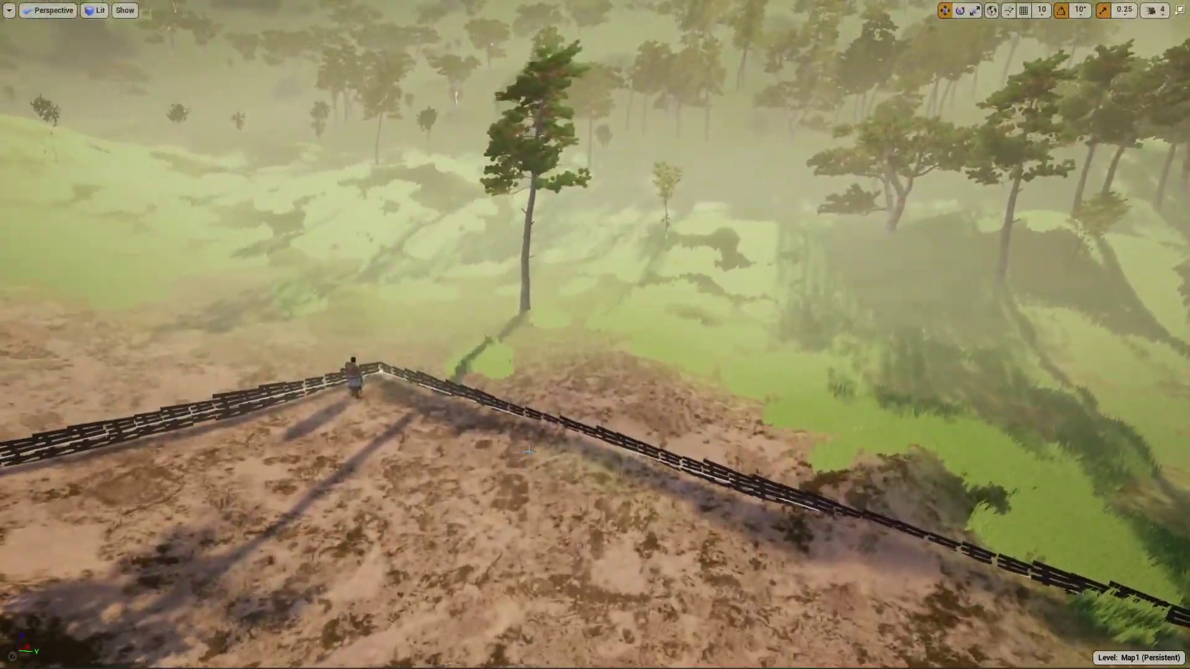
pyautogui.press('F11')
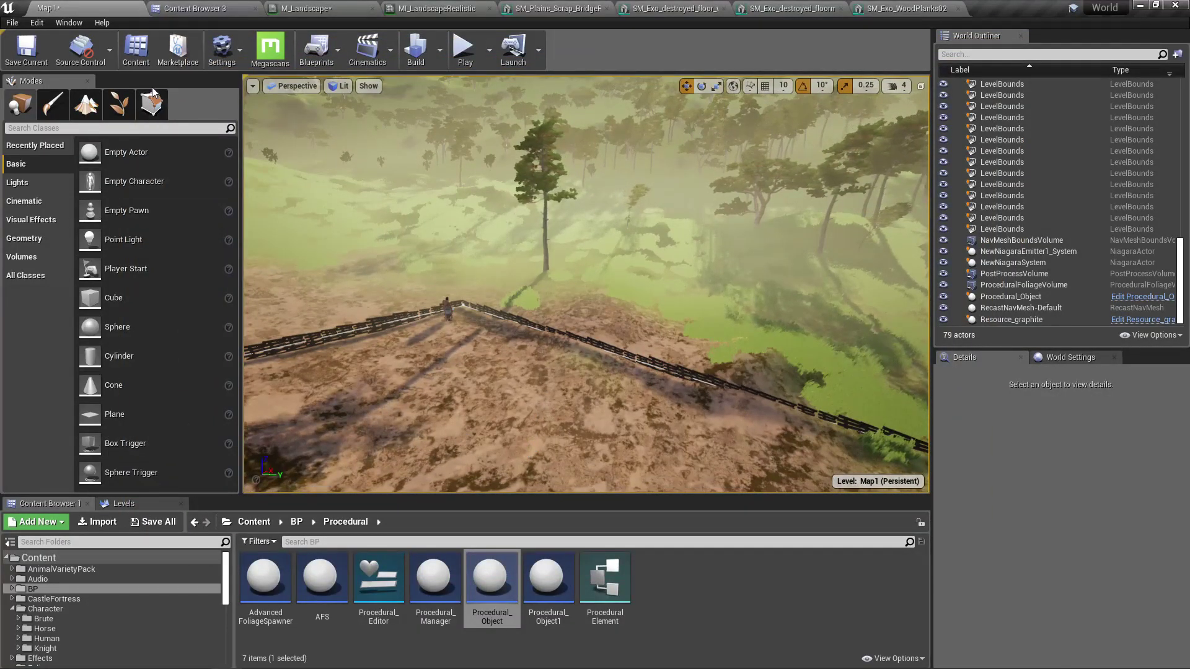
pyautogui.click(97, 102)
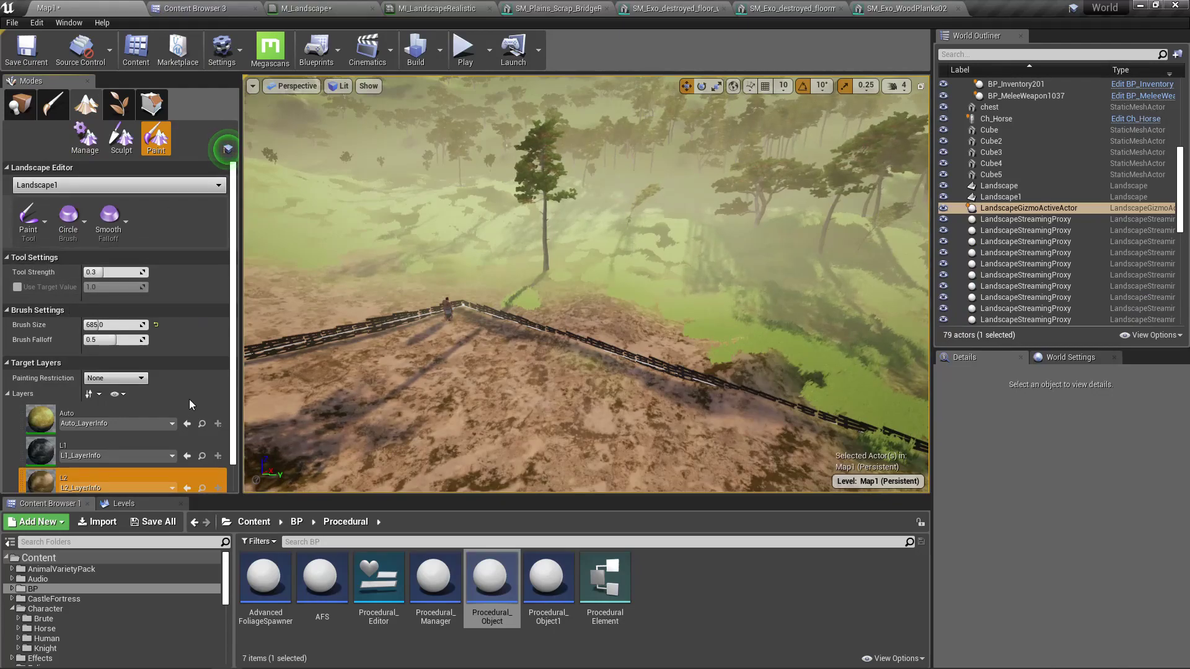
pyautogui.scroll(-3, 162, 400)
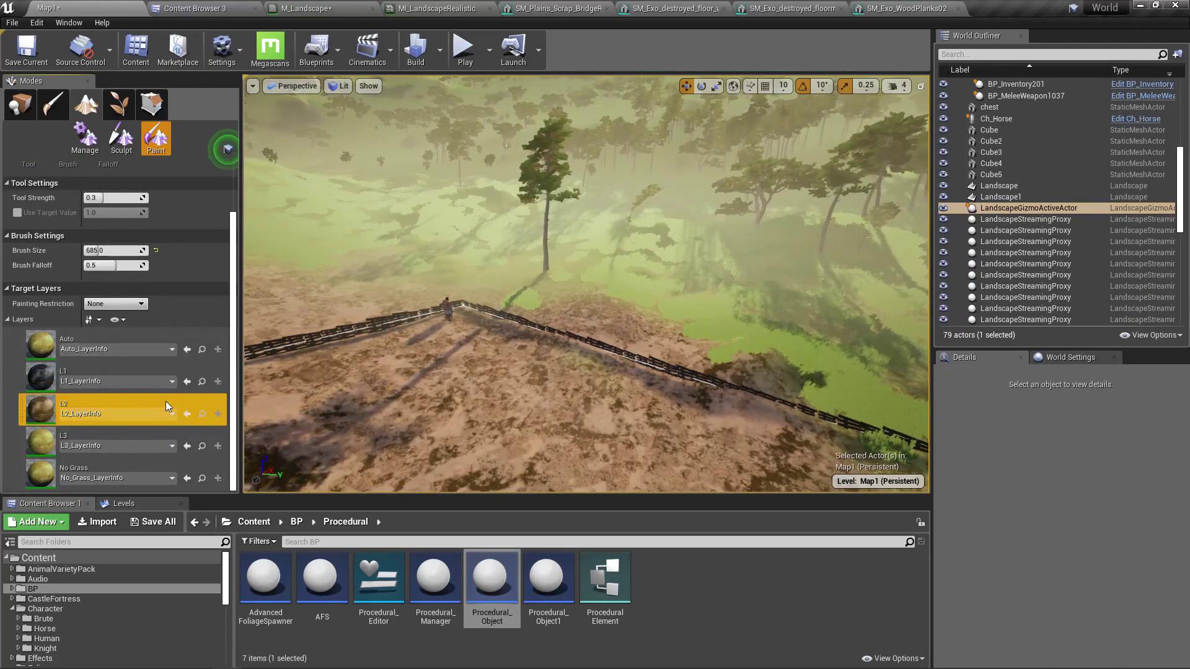
pyautogui.click(122, 338)
pyautogui.moveTo(678, 398); pyautogui.dragTo(709, 326, button='right')
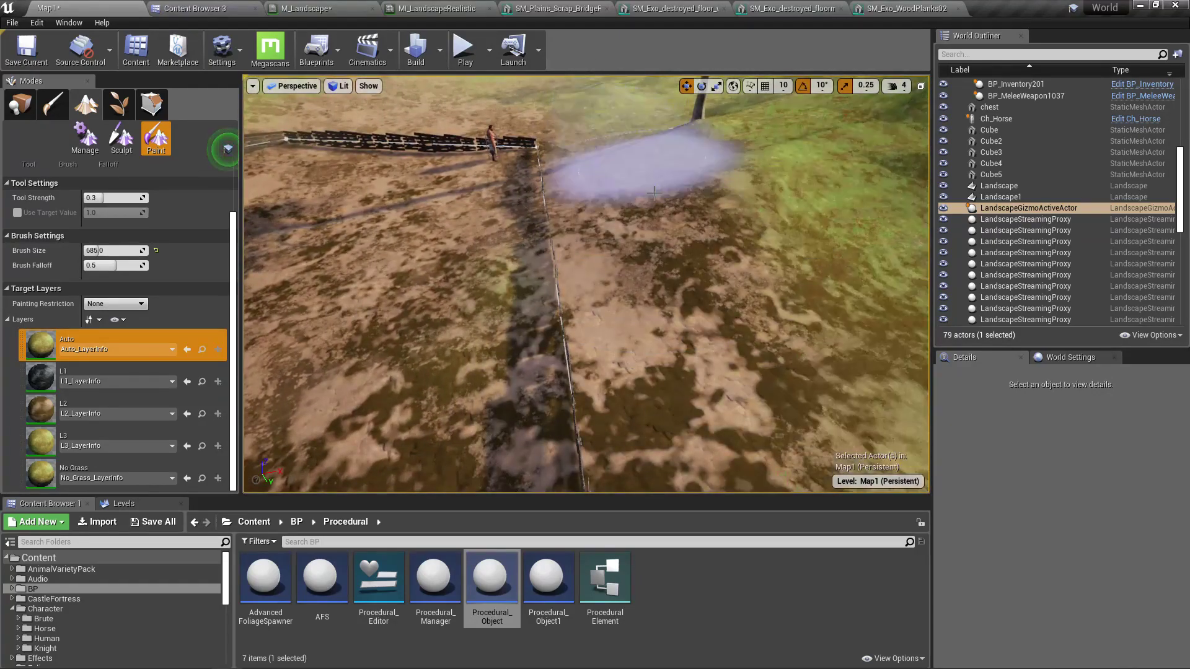
pyautogui.moveTo(685, 157)
pyautogui.mouseDown(button='right')
pyautogui.moveTo(684, 236)
pyautogui.moveTo(807, 316)
pyautogui.moveTo(713, 291)
pyautogui.moveTo(700, 248)
pyautogui.moveTo(713, 260)
pyautogui.moveTo(725, 235)
pyautogui.moveTo(694, 248)
pyautogui.moveTo(709, 255)
pyautogui.mouseUp(button='right')
pyautogui.moveTo(709, 254); pyautogui.dragTo(376, 164)
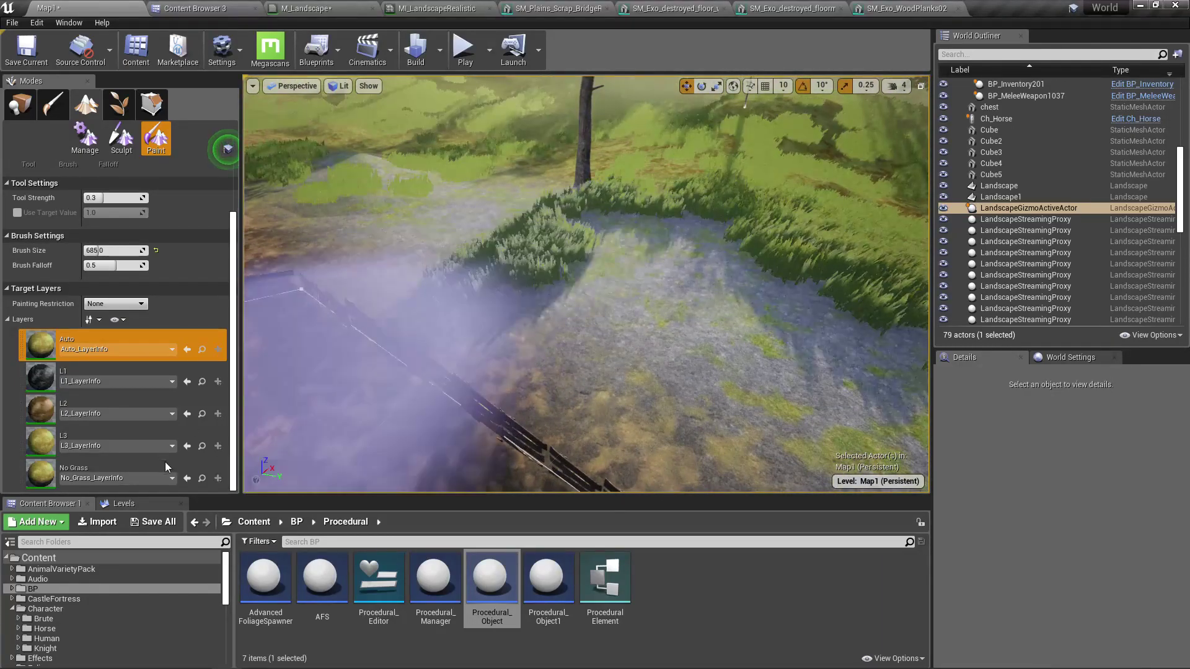
pyautogui.moveTo(372, 297)
pyautogui.mouseDown(button='right')
pyautogui.moveTo(434, 328)
pyautogui.moveTo(422, 323)
pyautogui.mouseUp(button='right')
# Paint the L3 layer over the ground outside the fence, around the corner where the character stands
pyautogui.click(94, 433)
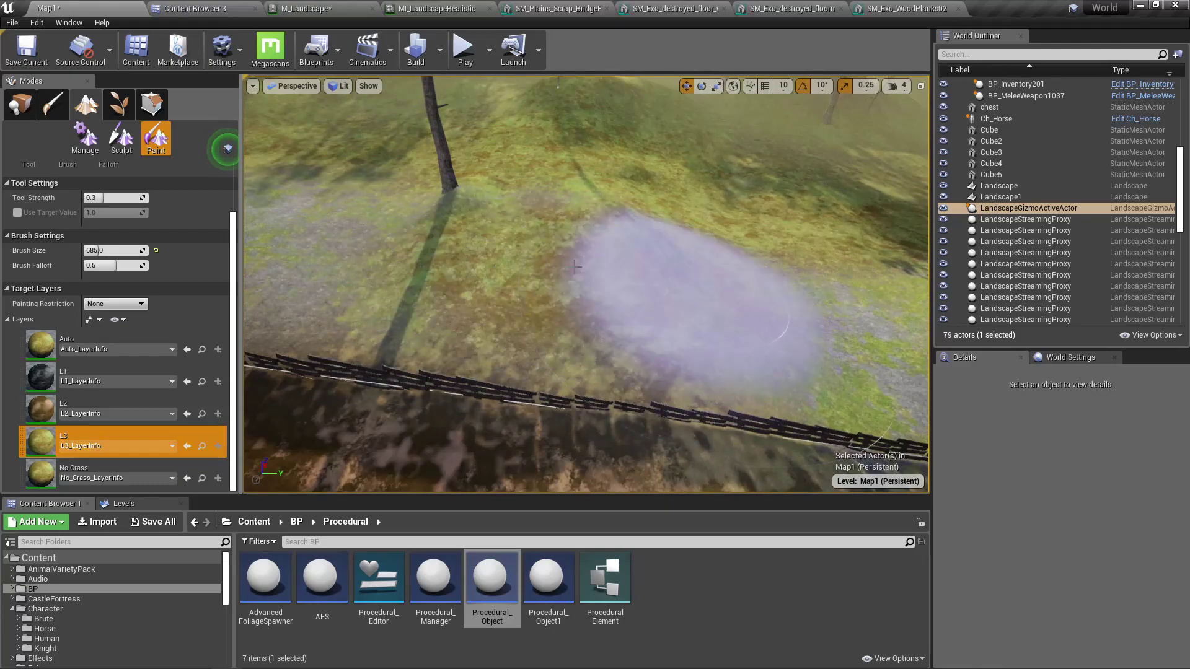
pyautogui.press('F11')
pyautogui.moveTo(428, 233)
pyautogui.mouseDown(button='right')
pyautogui.moveTo(347, 204)
pyautogui.moveTo(415, 254)
pyautogui.mouseUp(button='right')
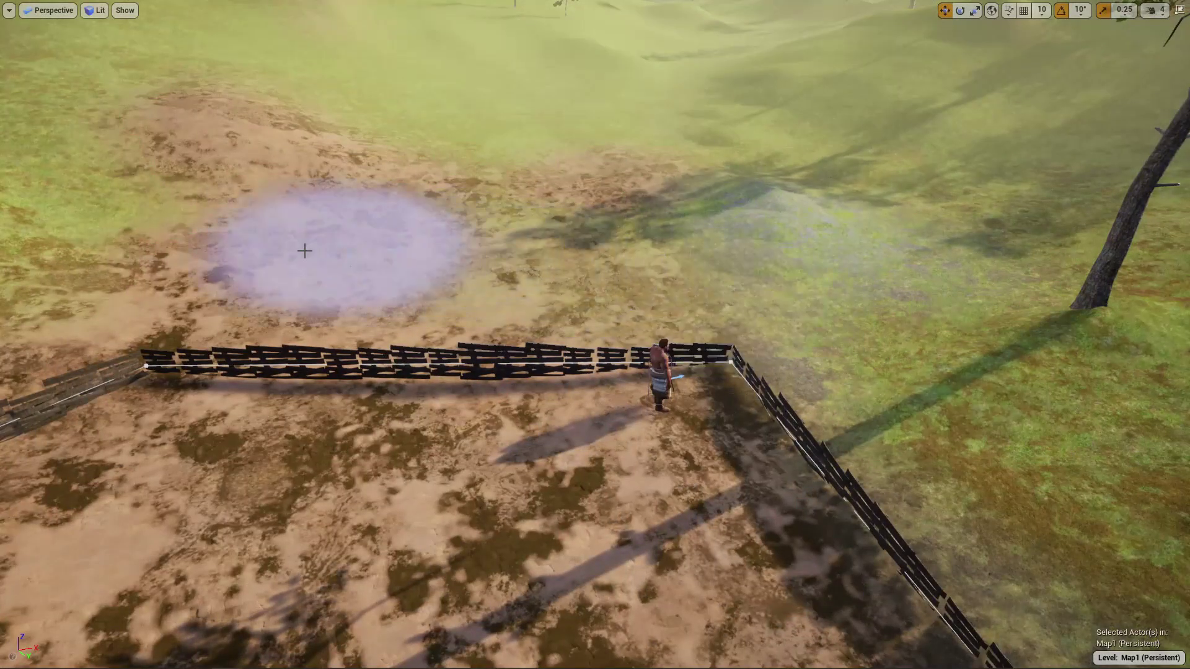
pyautogui.moveTo(784, 272)
pyautogui.mouseDown()
pyautogui.moveTo(178, 265)
pyautogui.moveTo(672, 260)
pyautogui.moveTo(235, 267)
pyautogui.moveTo(542, 256)
pyautogui.mouseUp()
pyautogui.moveTo(543, 256)
pyautogui.mouseDown(button='right')
pyautogui.moveTo(471, 223)
pyautogui.moveTo(573, 248)
pyautogui.moveTo(600, 273)
pyautogui.mouseUp(button='right')
pyautogui.press('w')
pyautogui.moveTo(1029, 396); pyautogui.dragTo(890, 319)
# Continue the L3 layer over the bare ground and small mound outside the fence side leading to the entrance gap
pyautogui.moveTo(890, 318)
pyautogui.mouseDown(button='right')
pyautogui.moveTo(868, 217)
pyautogui.moveTo(830, 204)
pyautogui.mouseUp(button='right')
pyautogui.press('w')
pyautogui.moveTo(959, 382)
pyautogui.mouseDown()
pyautogui.moveTo(393, 426)
pyautogui.moveTo(138, 417)
pyautogui.mouseUp()
pyautogui.moveTo(138, 417); pyautogui.dragTo(13, 427, button='right')
pyautogui.moveTo(905, 372)
pyautogui.mouseDown(button='right')
pyautogui.moveTo(700, 527)
pyautogui.moveTo(495, 446)
pyautogui.moveTo(698, 396)
pyautogui.mouseUp(button='right')
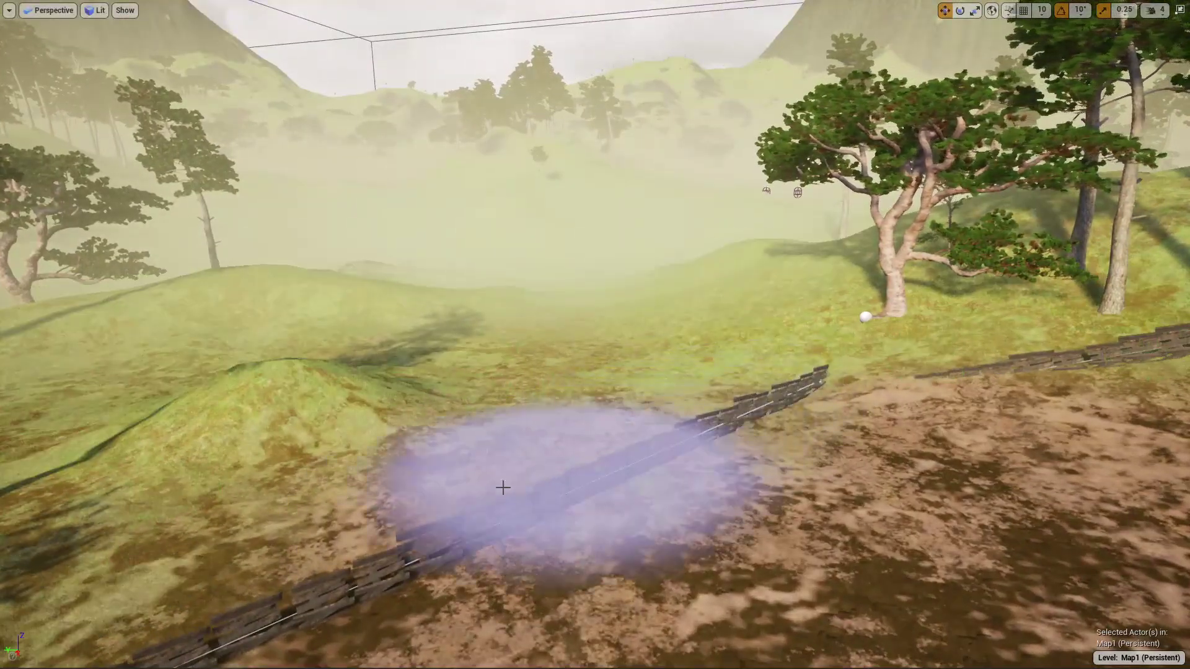
pyautogui.moveTo(186, 557)
pyautogui.mouseDown(button='right')
pyautogui.moveTo(124, 564)
pyautogui.moveTo(347, 620)
pyautogui.moveTo(350, 583)
pyautogui.moveTo(387, 579)
pyautogui.mouseUp(button='right')
pyautogui.moveTo(366, 396); pyautogui.dragTo(490, 334, button='right')
# Reduce the brush size to 173 and paint the L2 layer over the grass inside the fence corner
pyautogui.press('F11')
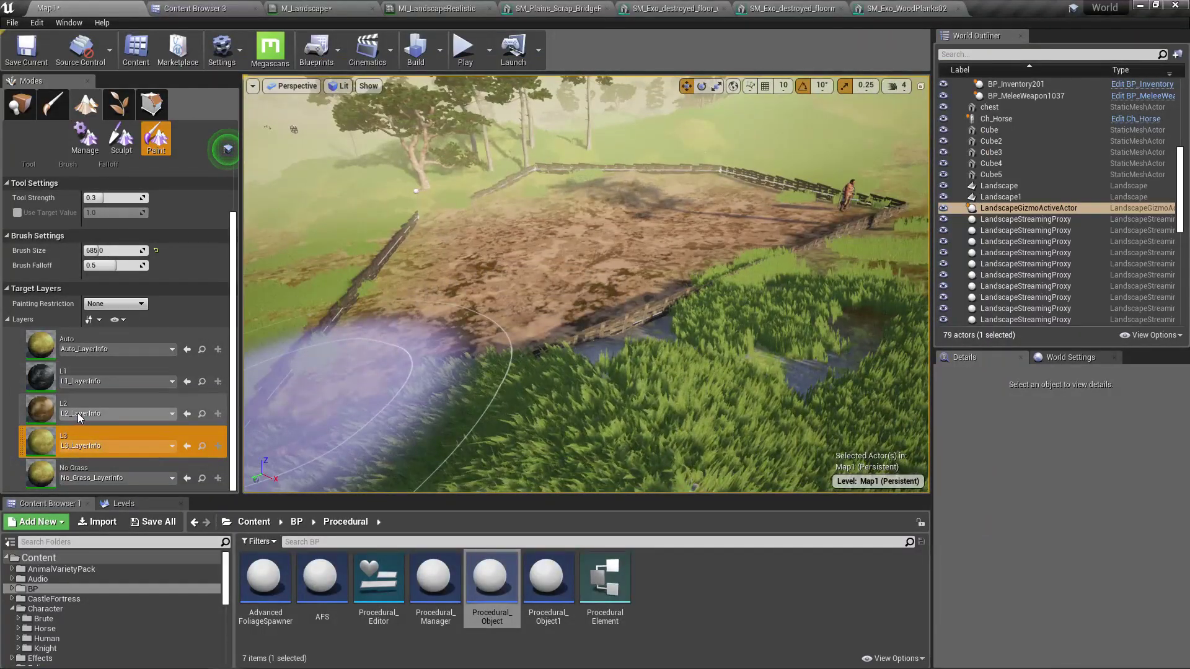
pyautogui.click(77, 413)
pyautogui.moveTo(285, 372); pyautogui.dragTo(532, 306, button='right')
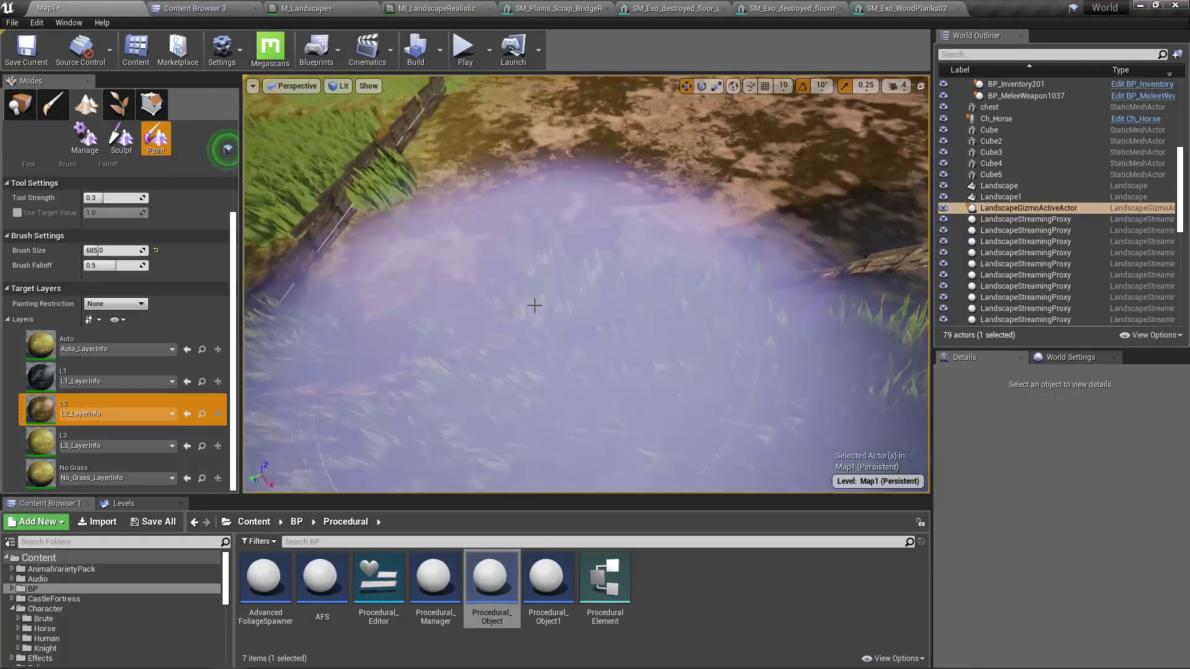
pyautogui.press('[')
pyautogui.press('[')
pyautogui.press('[')
pyautogui.press('[')
pyautogui.press('[')
pyautogui.press('[')
pyautogui.press('[')
pyautogui.press('[')
pyautogui.press('[')
pyautogui.press('[')
pyautogui.press('[')
pyautogui.press('[')
pyautogui.press('[')
pyautogui.press('[')
pyautogui.press('[')
pyautogui.press('[')
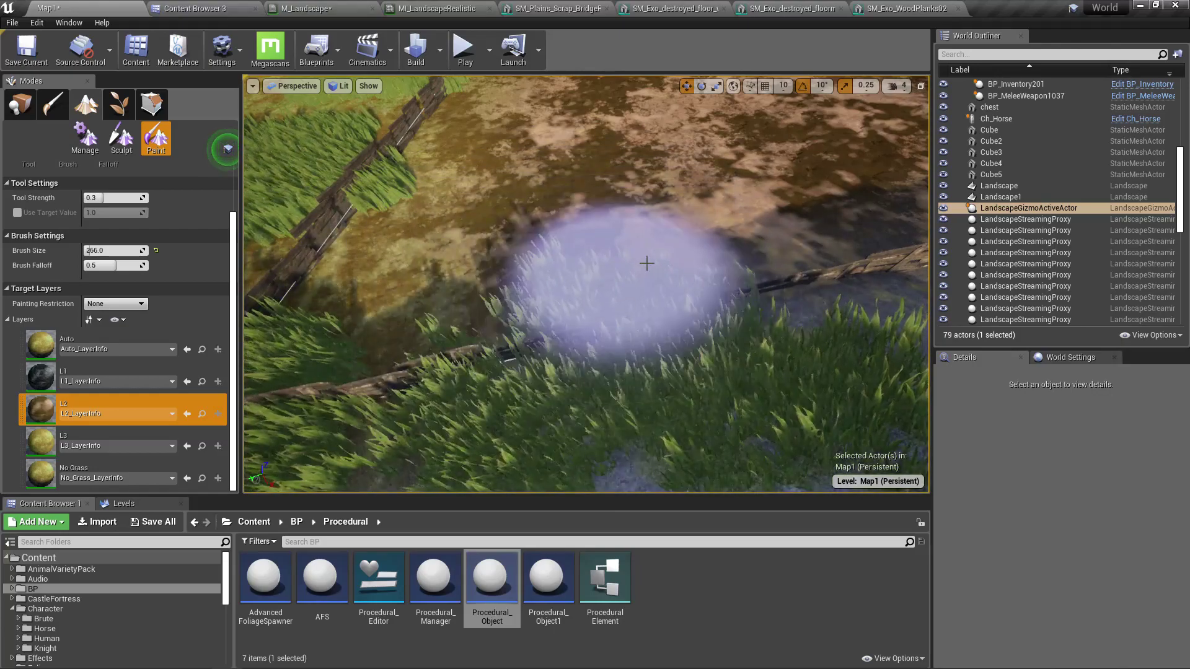
pyautogui.moveTo(648, 271)
pyautogui.mouseDown()
pyautogui.moveTo(332, 345)
pyautogui.moveTo(765, 281)
pyautogui.mouseUp()
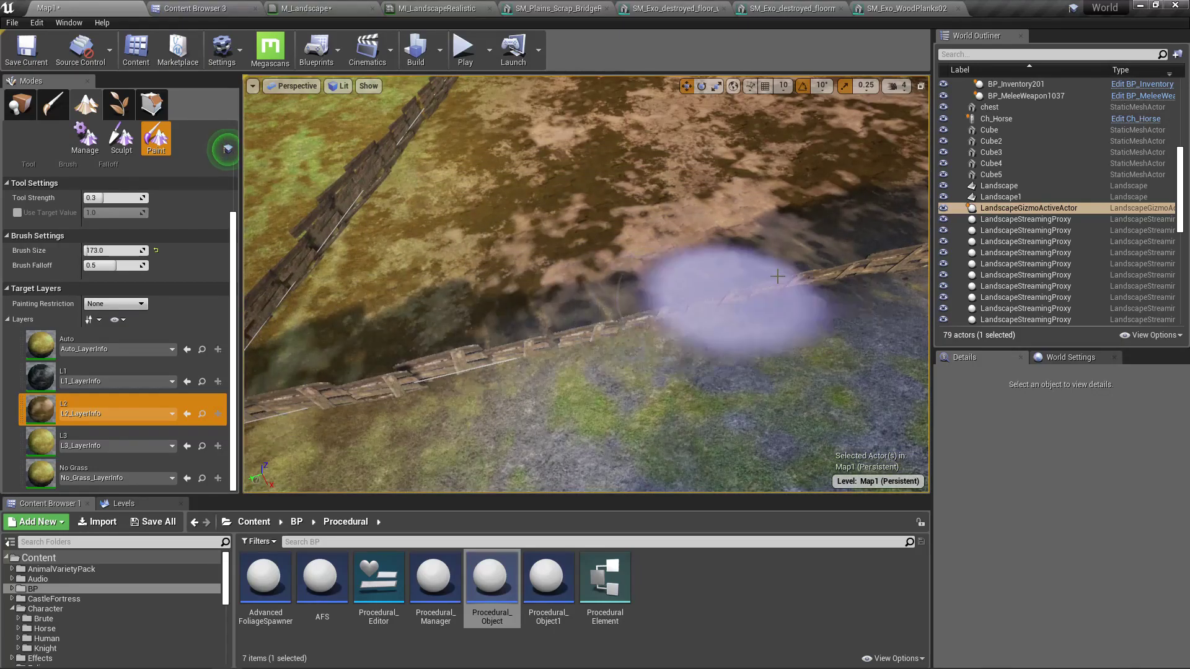
# Paint the L2 layer along the inner edge of the fence side leading toward the standing character
pyautogui.moveTo(719, 248); pyautogui.dragTo(527, 239, button='right')
pyautogui.moveTo(630, 121); pyautogui.dragTo(517, 351)
pyautogui.moveTo(517, 351)
pyautogui.mouseDown(button='right')
pyautogui.moveTo(651, 273)
pyautogui.moveTo(725, 254)
pyautogui.mouseUp(button='right')
pyautogui.moveTo(515, 310); pyautogui.dragTo(531, 297, button='right')
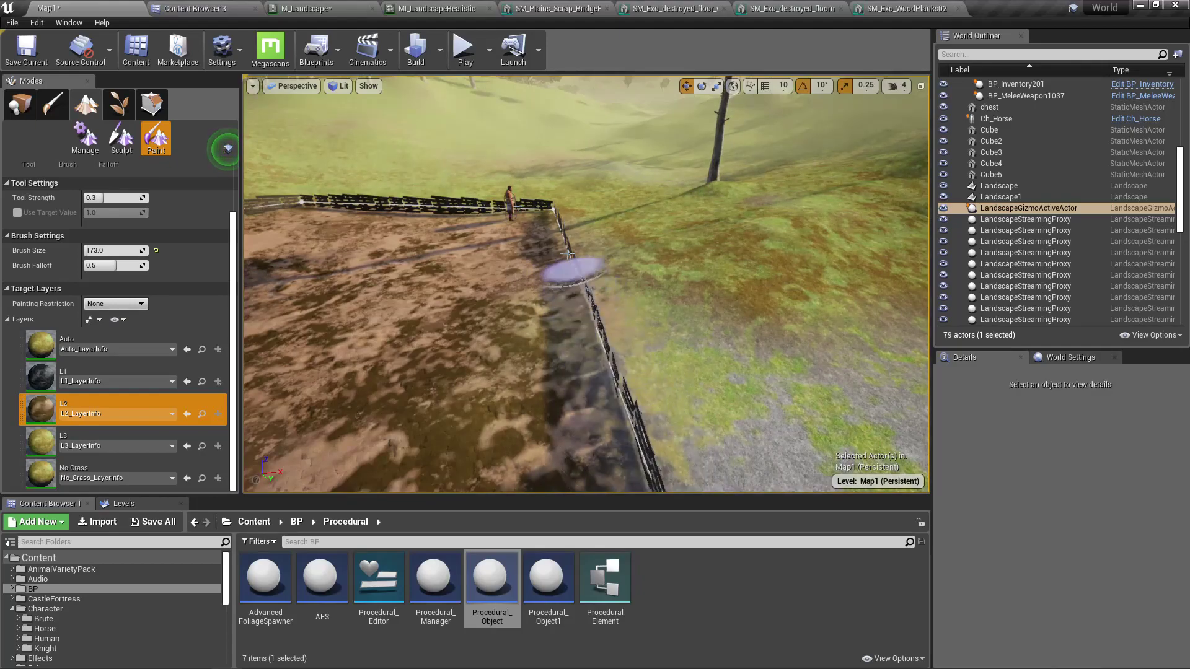
# Touch up the ground inside the fence near the entrance gap with the L2 layer
pyautogui.moveTo(652, 406)
pyautogui.mouseDown(button='right')
pyautogui.moveTo(583, 323)
pyautogui.moveTo(518, 279)
pyautogui.moveTo(562, 217)
pyautogui.mouseUp(button='right')
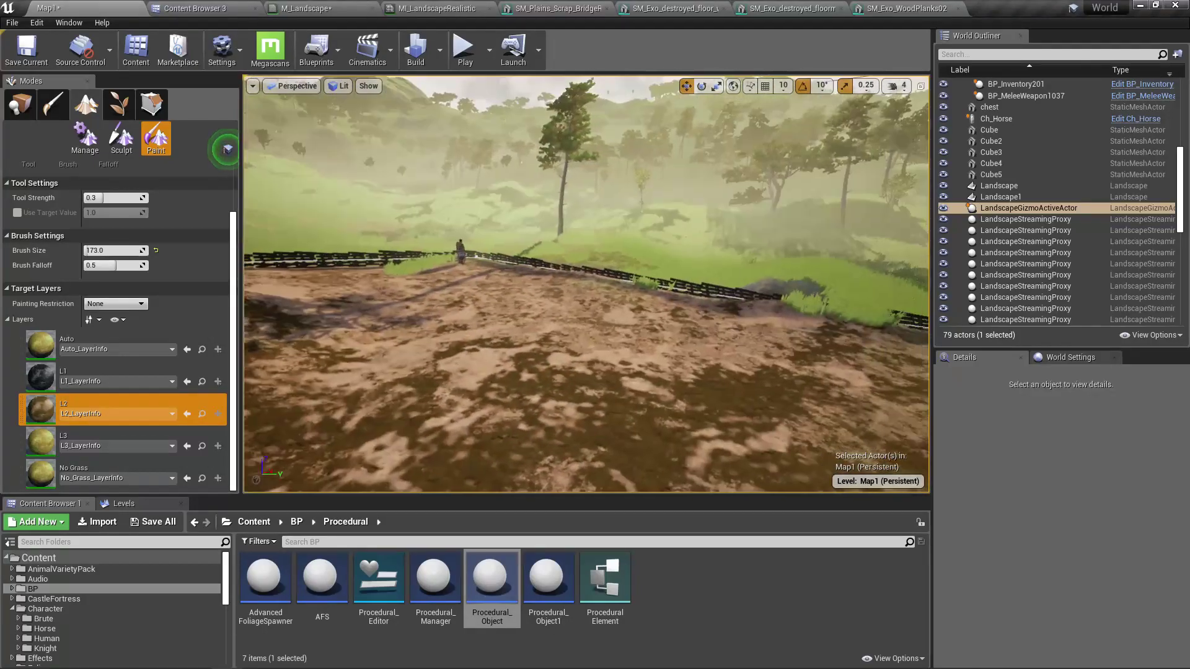
pyautogui.moveTo(586, 284)
pyautogui.mouseDown(button='right')
pyautogui.moveTo(526, 284)
pyautogui.moveTo(458, 378)
pyautogui.mouseUp(button='right')
pyautogui.moveTo(586, 272); pyautogui.dragTo(658, 307)
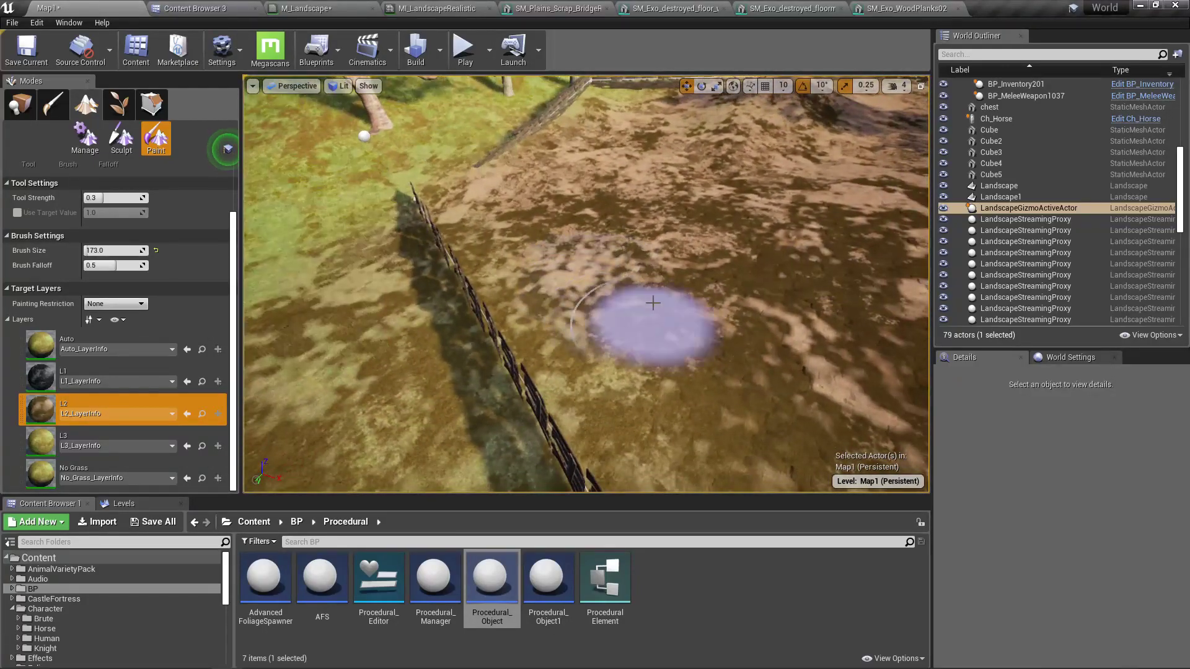
pyautogui.moveTo(523, 169); pyautogui.dragTo(521, 112, button='right')
pyautogui.click(483, 205)
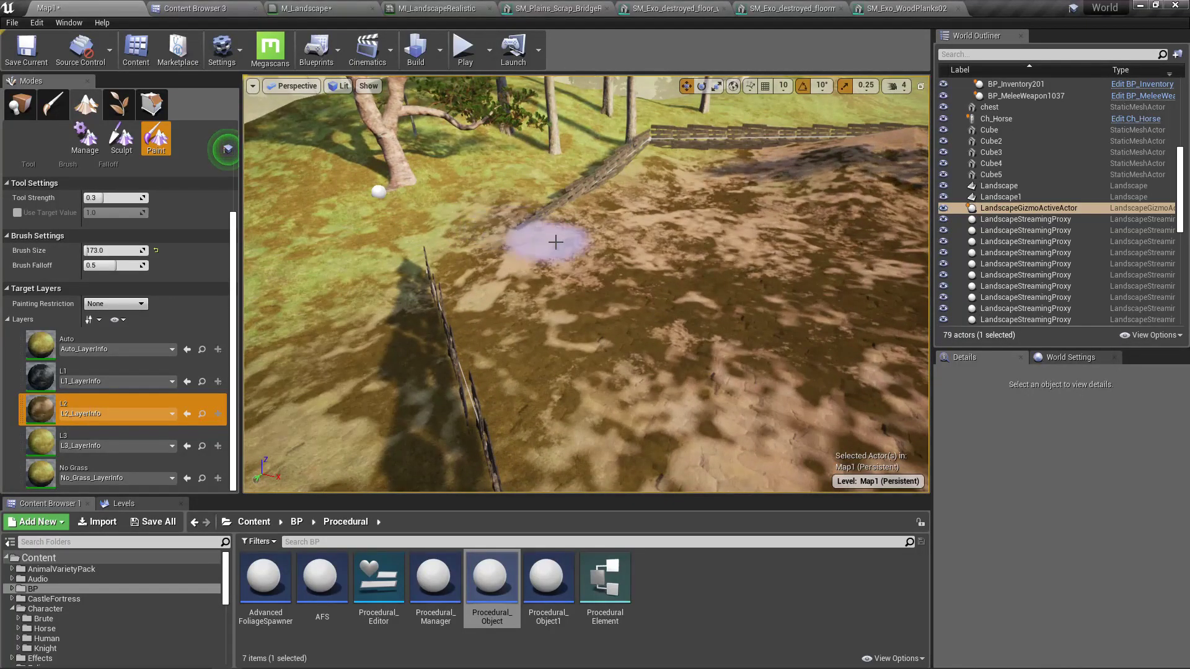
# Place an AdvancedFoliageSpawner on the bare ground inside the fence and focus on it
pyautogui.moveTo(566, 266); pyautogui.dragTo(769, 208, button='right')
pyautogui.moveTo(328, 363); pyautogui.dragTo(328, 362, button='right')
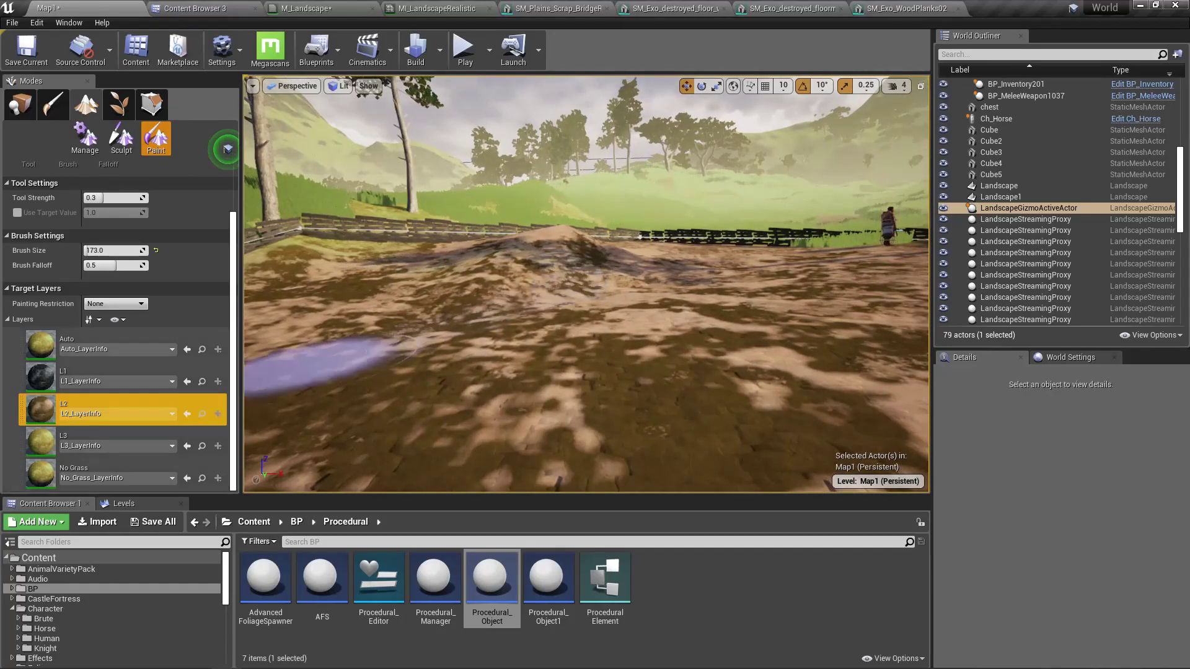
pyautogui.moveTo(749, 414)
pyautogui.mouseDown(button='right')
pyautogui.moveTo(825, 384)
pyautogui.moveTo(720, 414)
pyautogui.mouseUp(button='right')
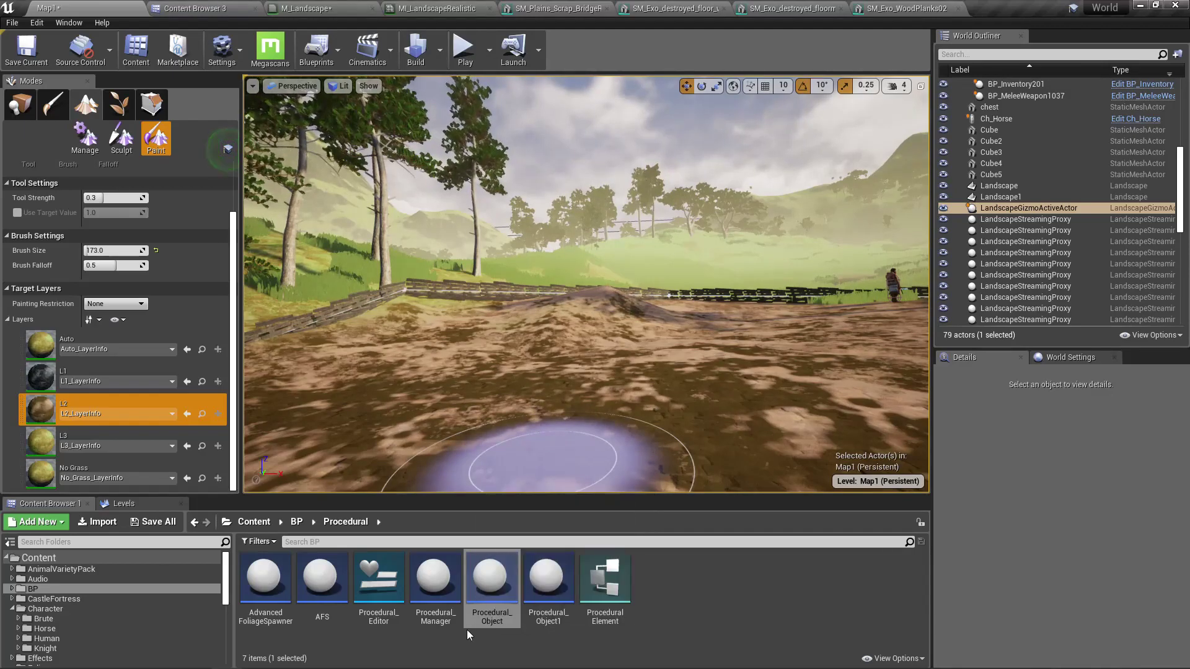
pyautogui.click(268, 605)
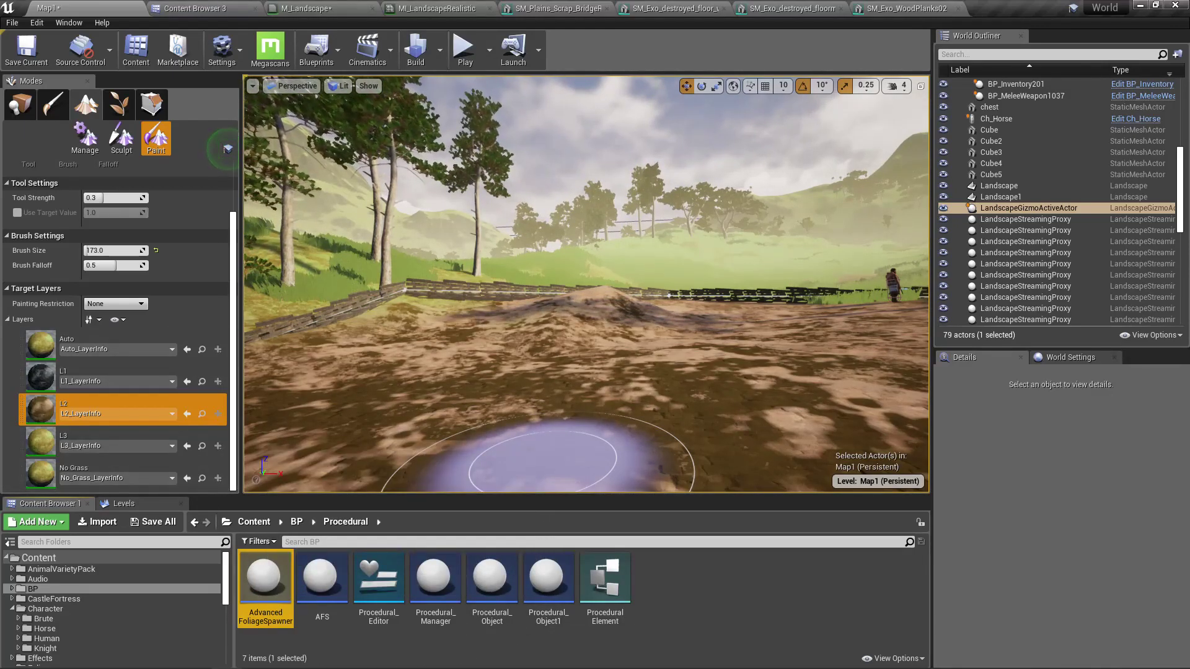
pyautogui.moveTo(266, 583); pyautogui.dragTo(352, 421)
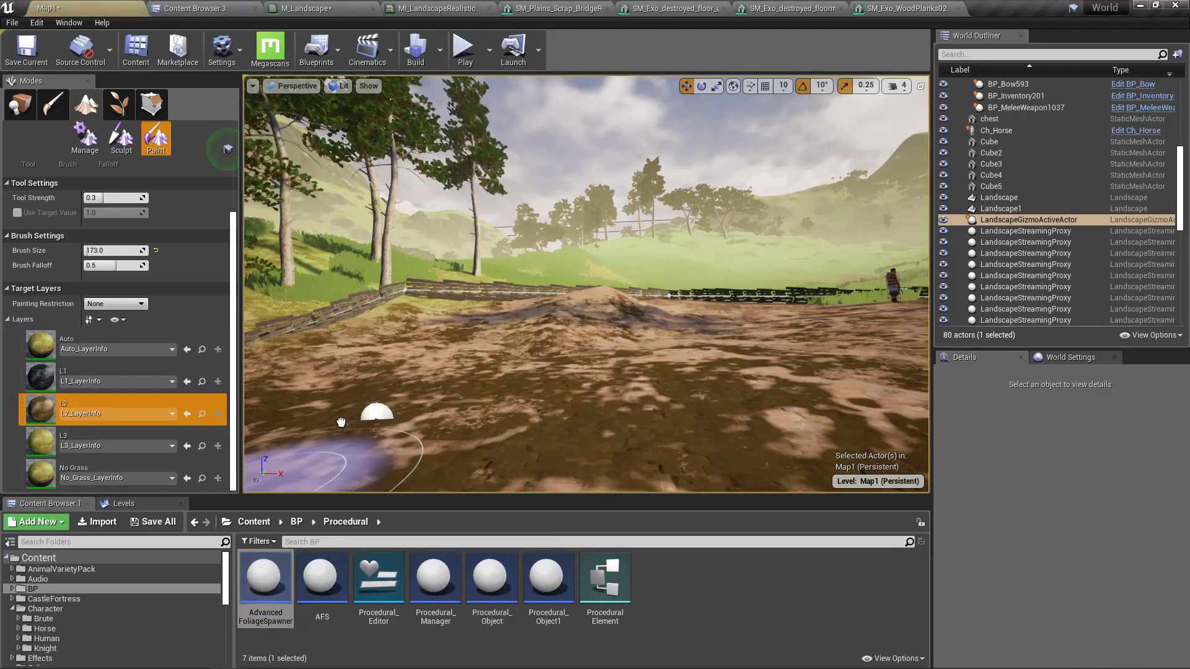
pyautogui.press('f')
pyautogui.moveTo(587, 284)
pyautogui.mouseDown(button='right')
pyautogui.moveTo(586, 230)
pyautogui.moveTo(644, 264)
pyautogui.mouseUp(button='right')
pyautogui.scroll(3, 1148, 548)
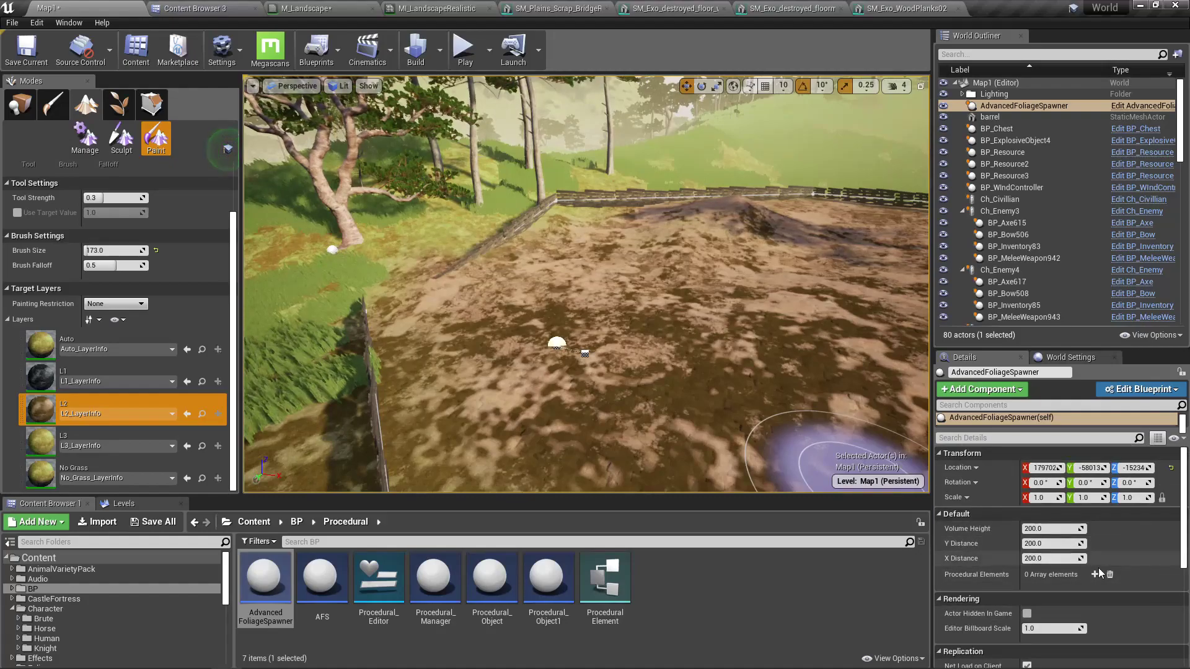
# Add one procedural element to the AdvancedFoliageSpawner and set its mesh to plant_02
pyautogui.click(1095, 574)
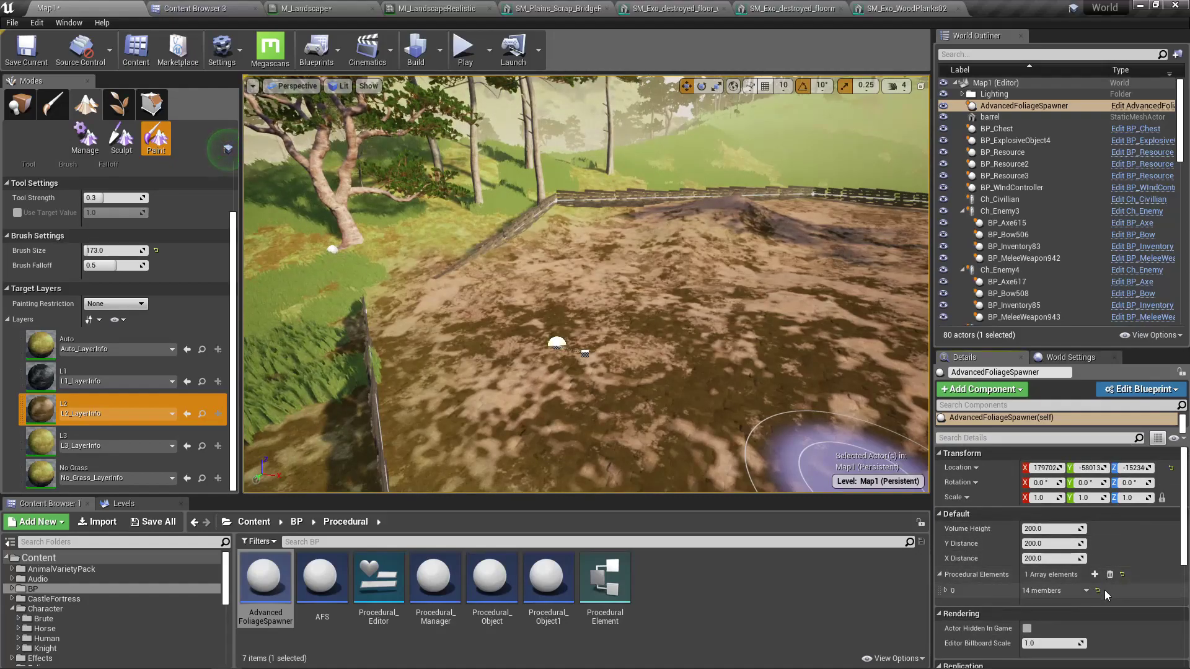
pyautogui.click(946, 592)
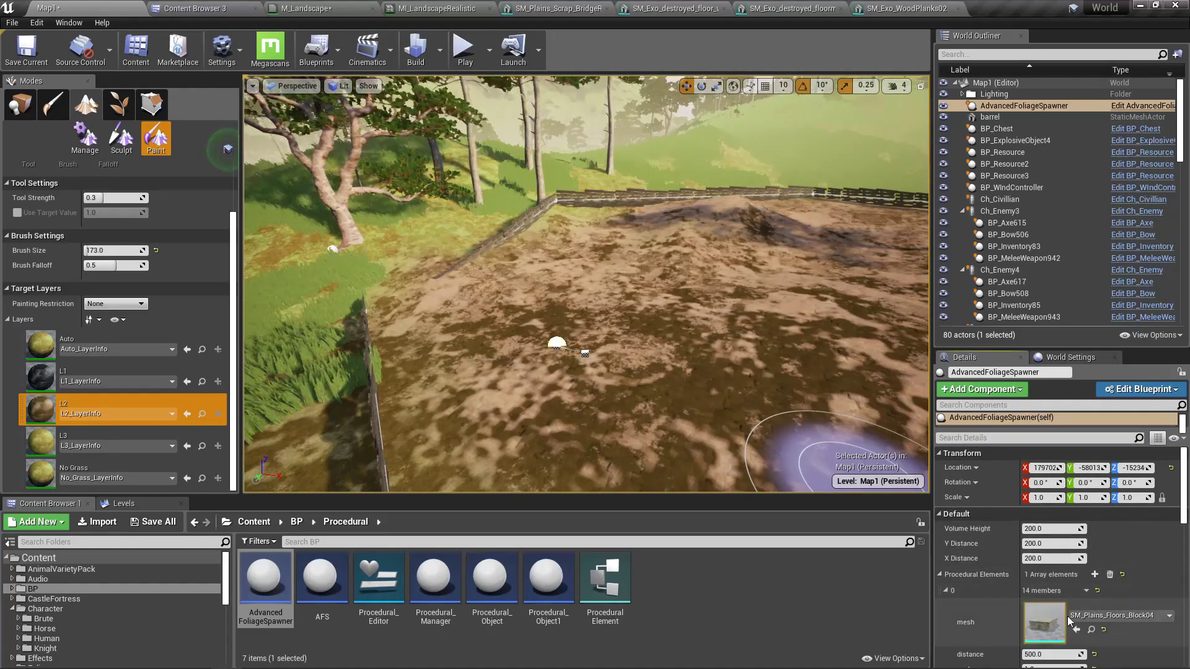
pyautogui.click(1113, 616)
pyautogui.write('pla')
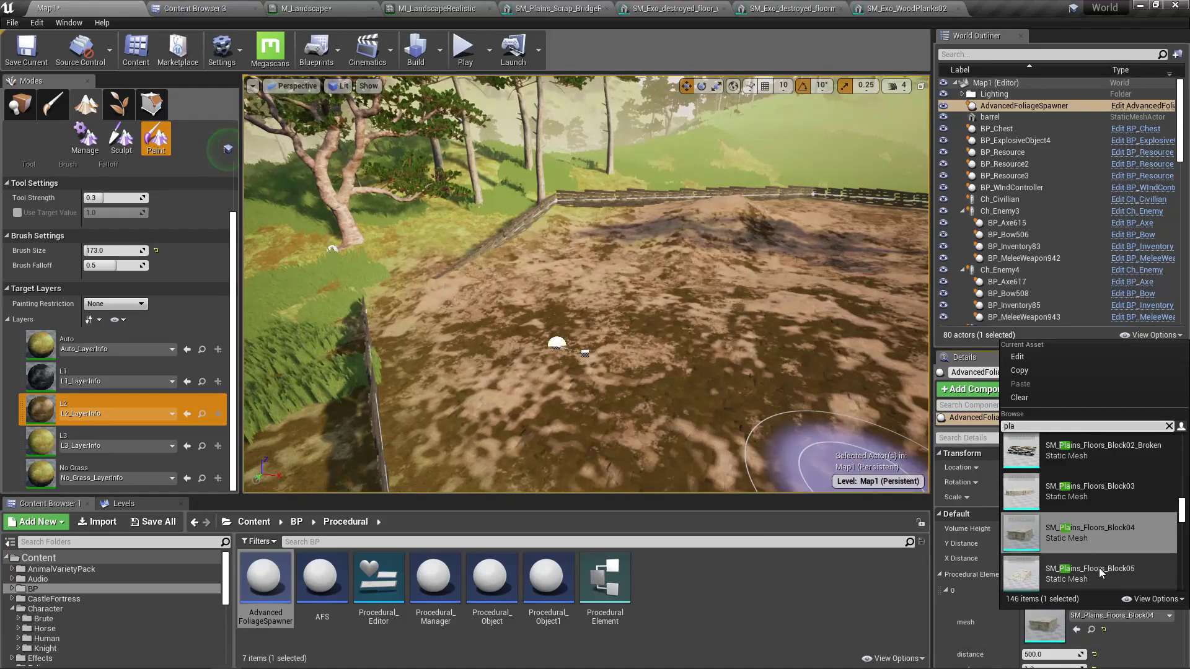
pyautogui.write('t')
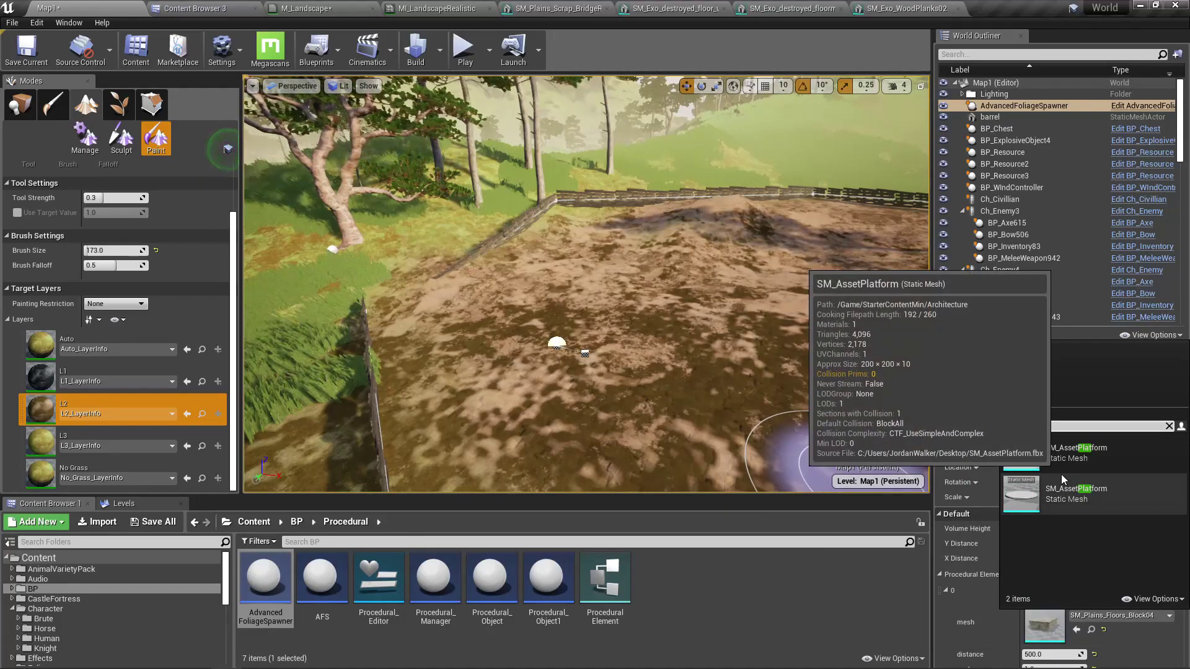
pyautogui.press('BackSpace')
pyautogui.write('nt')
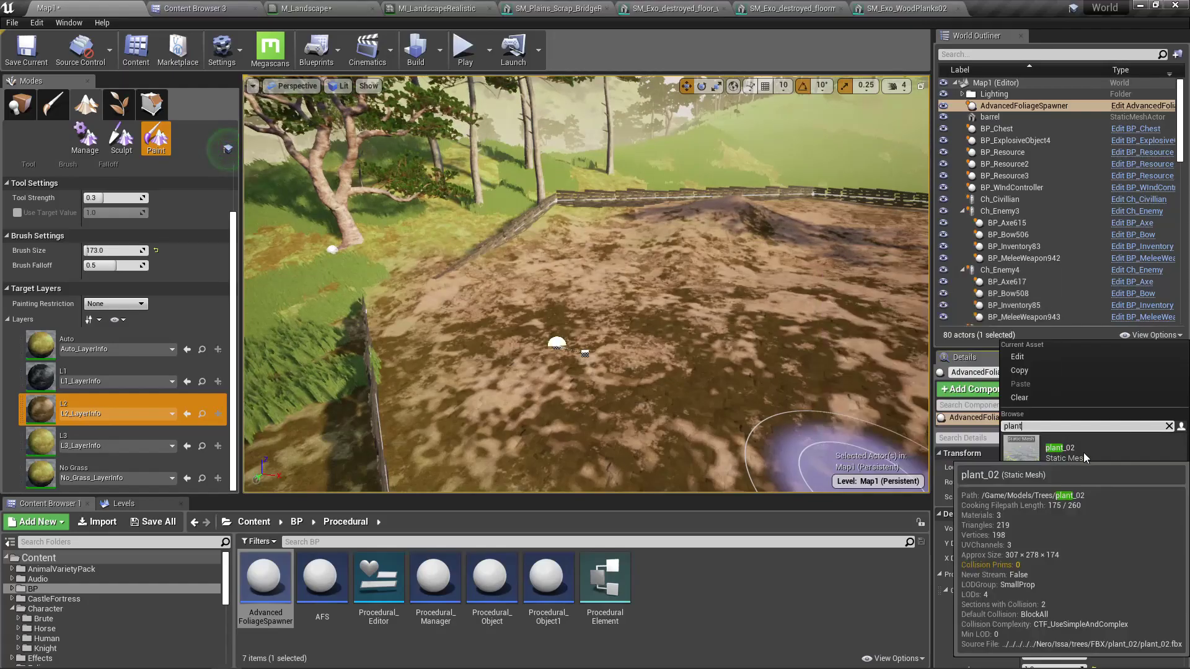
pyautogui.click(1060, 452)
# Leave landscape painting for the Place mode and undo the last edits made to the foliage spawner
pyautogui.moveTo(586, 335); pyautogui.dragTo(502, 329, button='right')
pyautogui.click(17, 113)
pyautogui.moveTo(674, 338); pyautogui.dragTo(718, 374, button='right')
pyautogui.moveTo(664, 338); pyautogui.dragTo(387, 407)
pyautogui.moveTo(366, 407); pyautogui.dragTo(301, 475, button='right')
pyautogui.moveTo(488, 393); pyautogui.dragTo(469, 403, button='right')
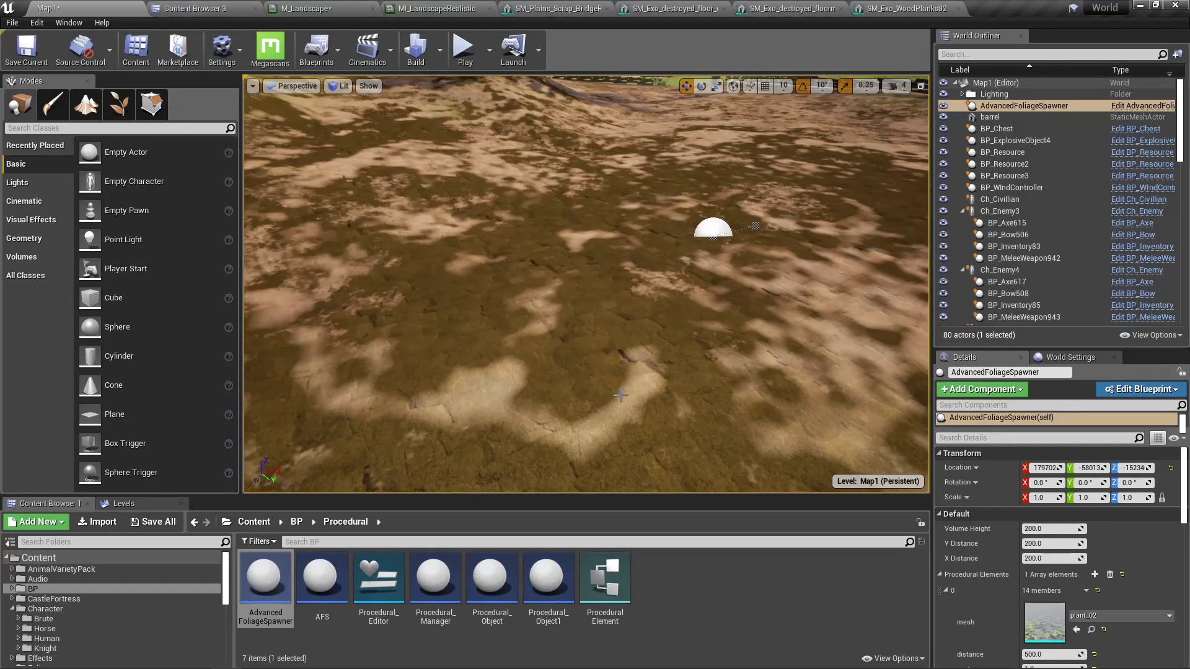
pyautogui.hotkey('ctrl', 'z')
pyautogui.moveTo(640, 390); pyautogui.dragTo(701, 397, button='right')
# Move the AdvancedFoliageSpawner beside the fence's entrance gap and its spline end point to the far corner along the same fence side
pyautogui.click(626, 338)
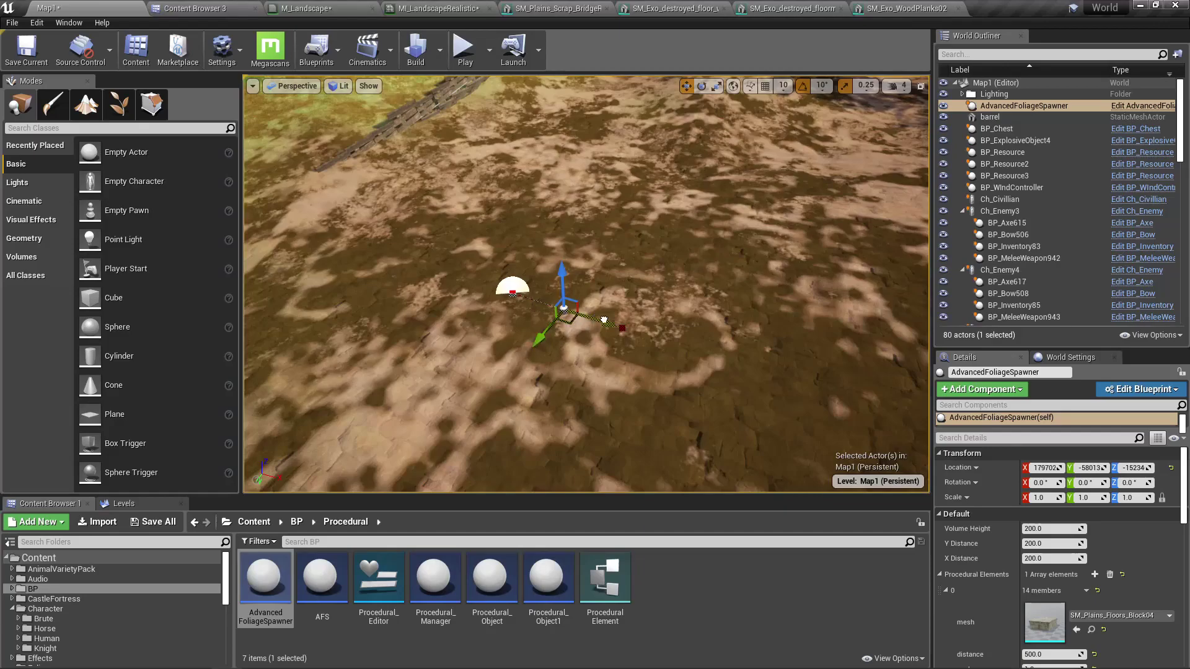
pyautogui.moveTo(736, 386); pyautogui.dragTo(805, 387, button='right')
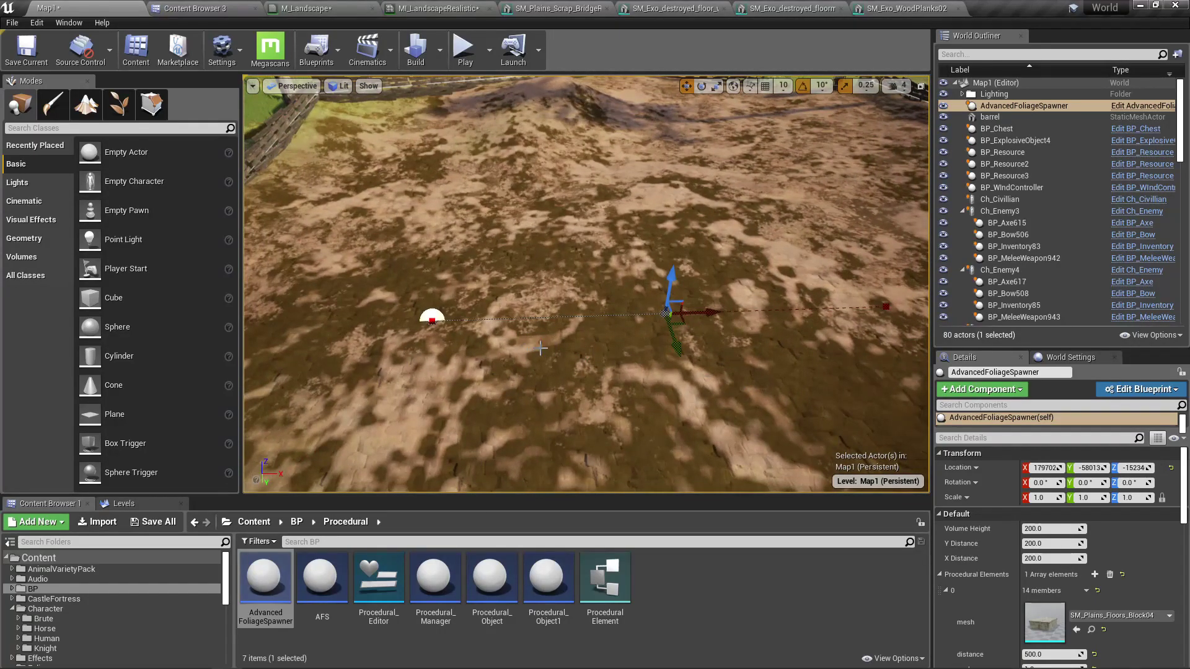
pyautogui.click(451, 325)
pyautogui.click(432, 316)
pyautogui.moveTo(432, 316); pyautogui.dragTo(397, 297, button='right')
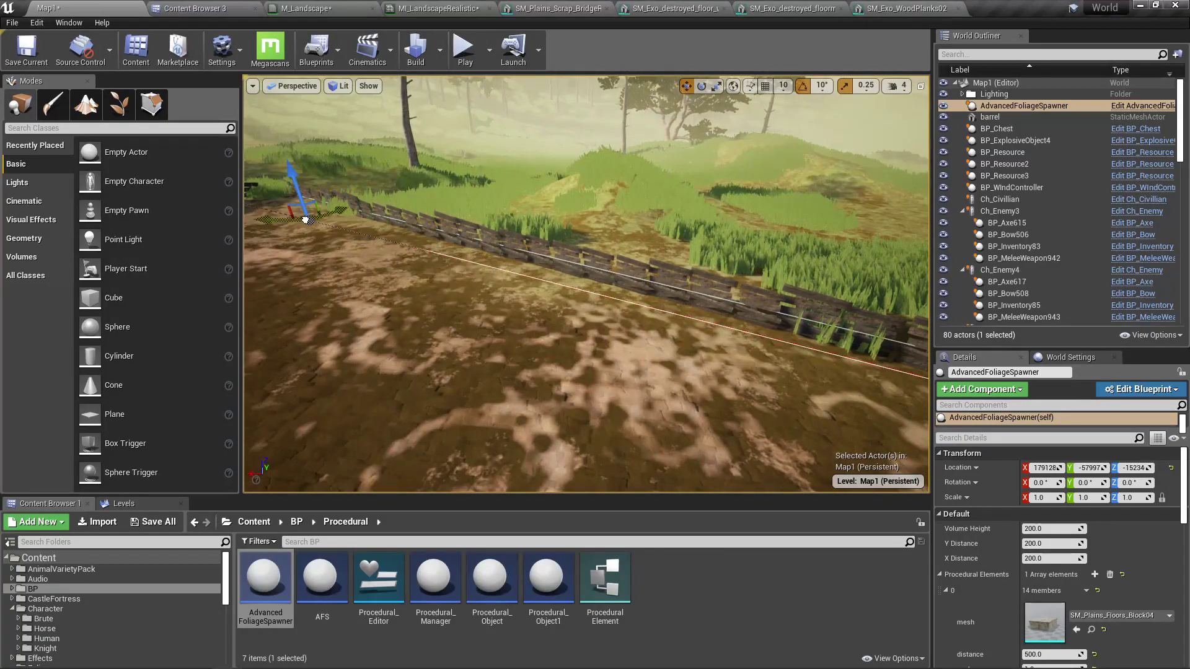
pyautogui.moveTo(402, 251); pyautogui.dragTo(403, 289, button='right')
pyautogui.moveTo(621, 335); pyautogui.dragTo(579, 316)
pyautogui.moveTo(580, 317); pyautogui.dragTo(464, 410, button='right')
# Set the spline point at the far fence corner to Linear and duplicate it to extend the spline along the next fence side
pyautogui.rightClick(399, 417)
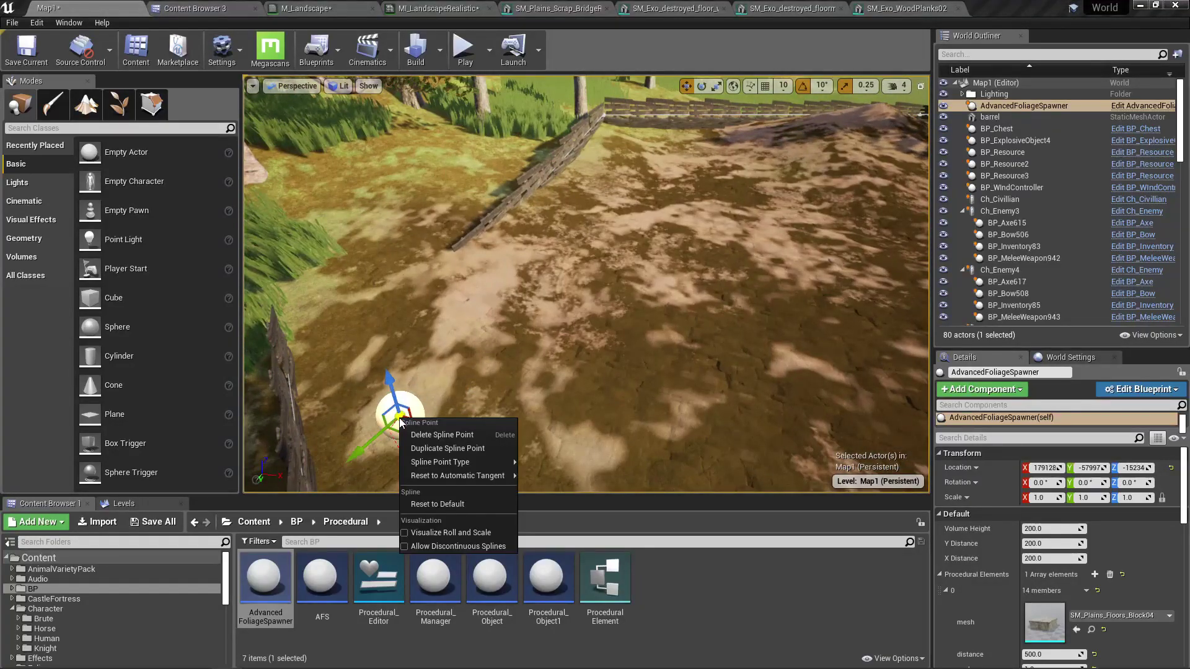
pyautogui.click(558, 478)
pyautogui.moveTo(558, 479); pyautogui.dragTo(593, 406, button='right')
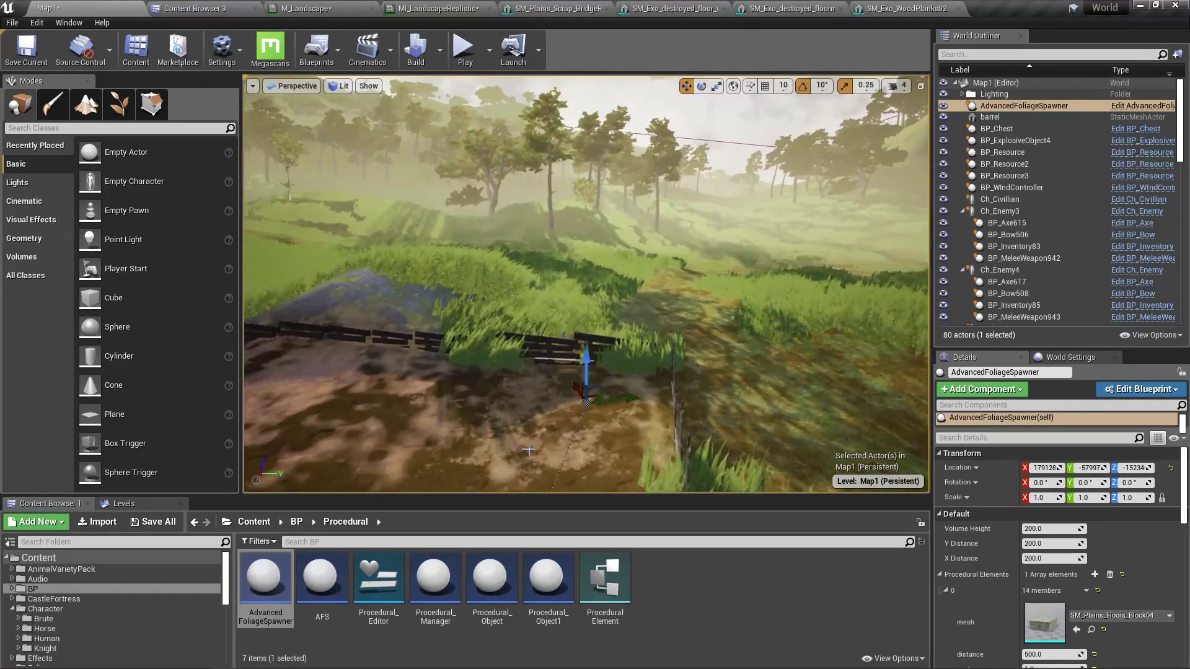
pyautogui.rightClick(587, 408)
pyautogui.moveTo(638, 444)
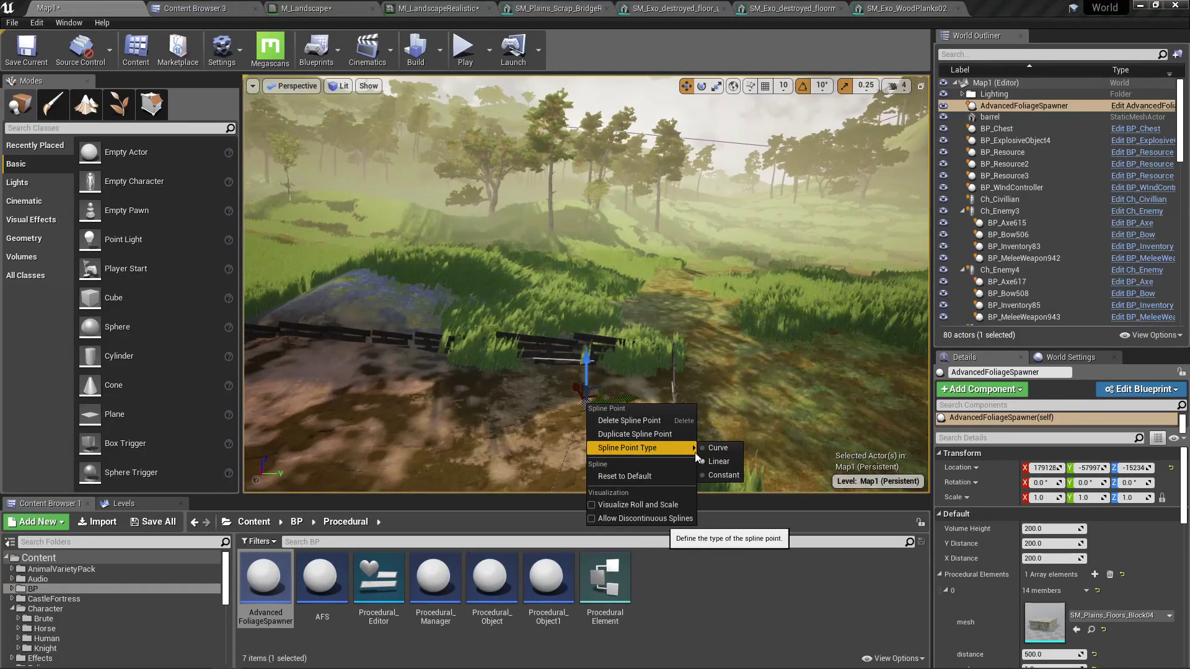
pyautogui.click(715, 460)
pyautogui.moveTo(719, 372); pyautogui.dragTo(819, 446, button='right')
pyautogui.keyDown('alt'); pyautogui.moveTo(769, 397); pyautogui.dragTo(462, 348); pyautogui.keyUp('alt')
# Clear the spawner's procedural elements, add a new one, and set its mesh to plant_02
pyautogui.scroll(-5, 1121, 607)
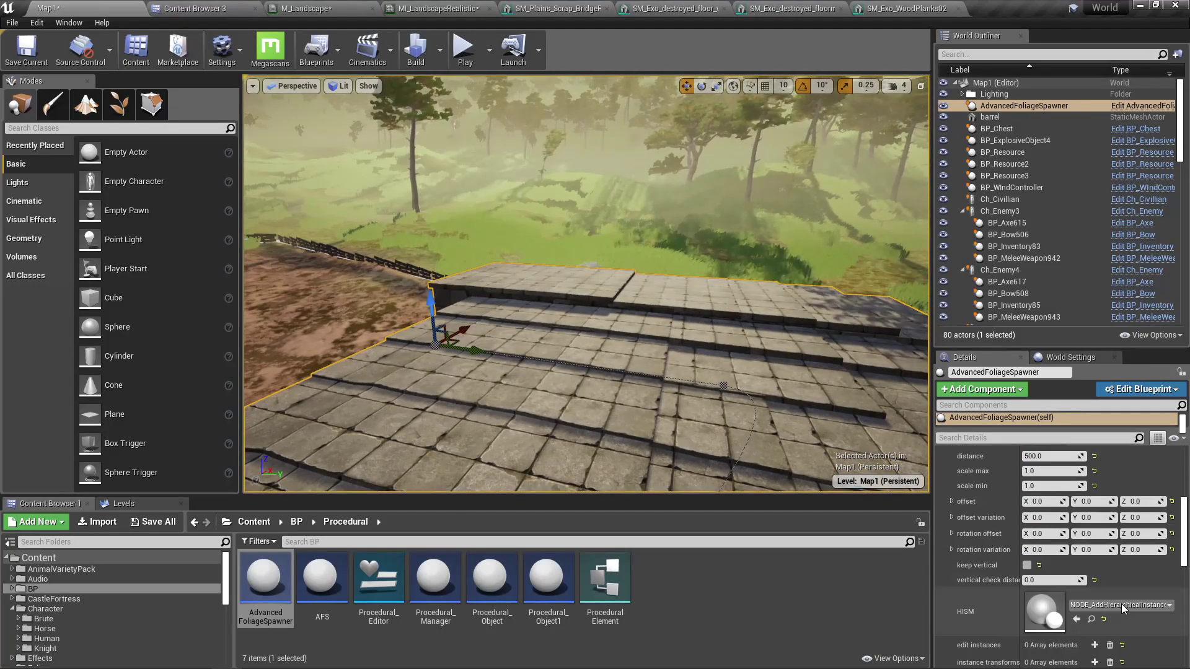
pyautogui.scroll(5, 1117, 604)
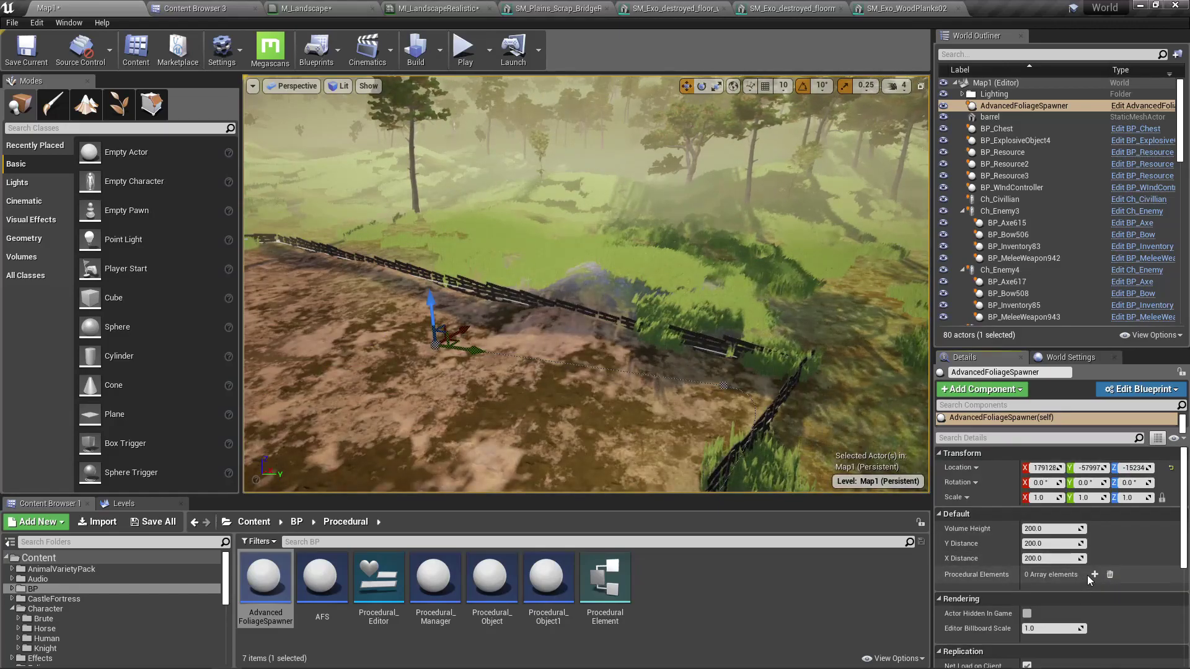
pyautogui.click(1095, 574)
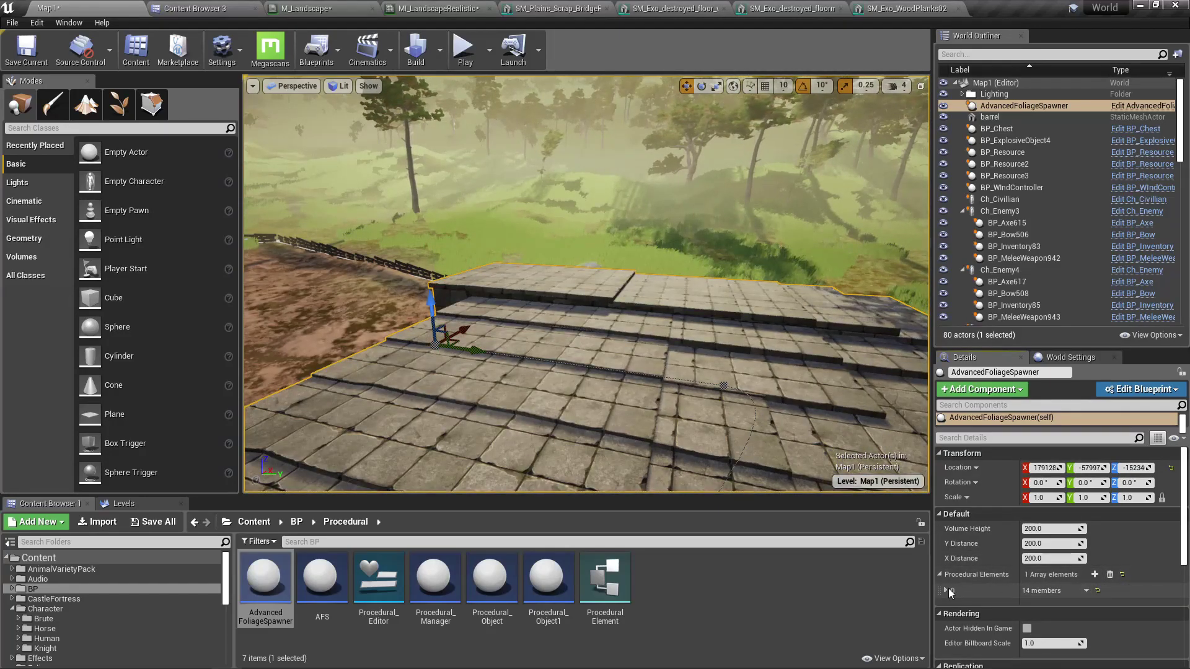
pyautogui.click(949, 590)
pyautogui.click(1087, 617)
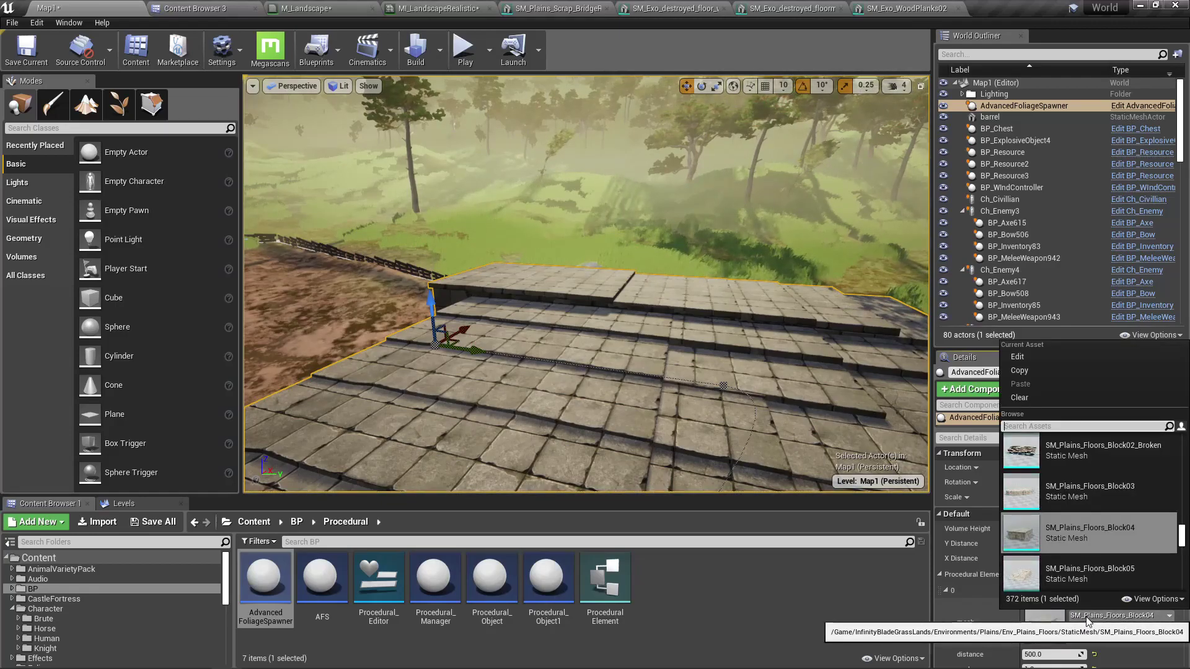
pyautogui.write('plan')
pyautogui.write('e')
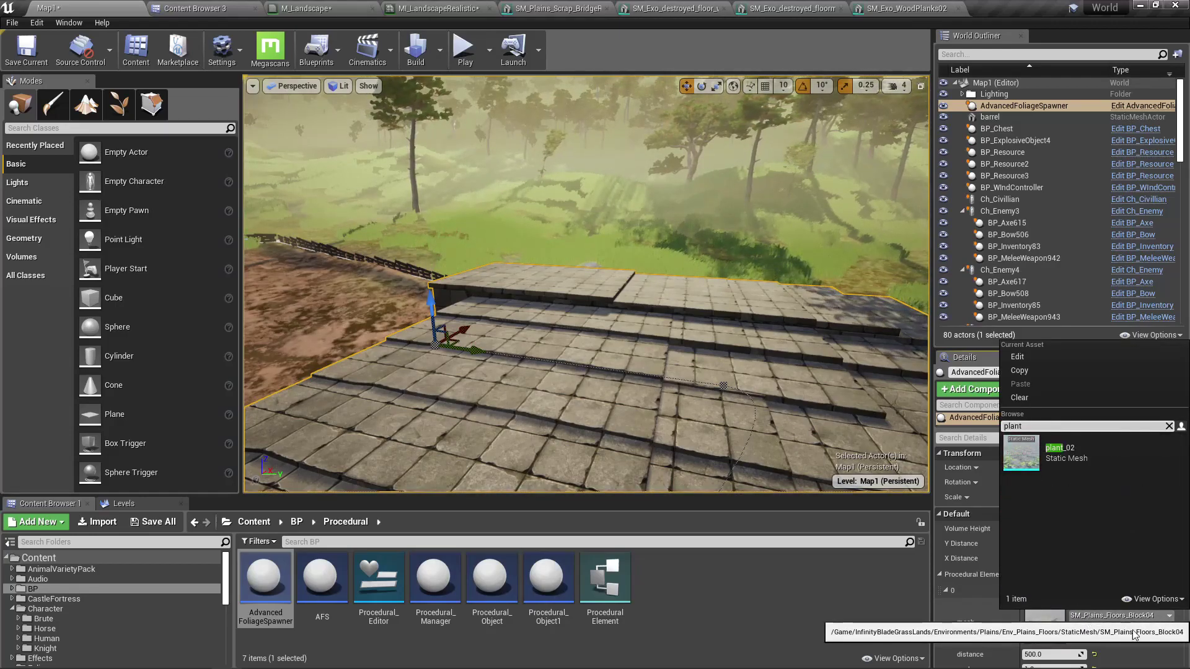
pyautogui.click(1081, 460)
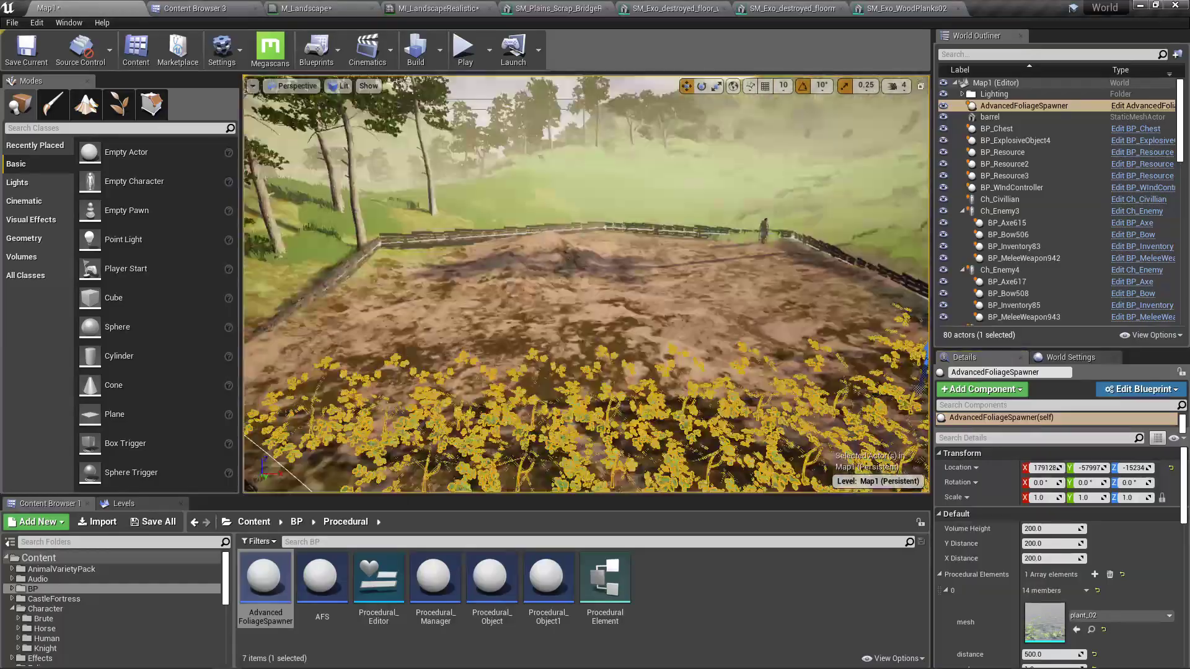
# Maximize the viewport and move the newest spline point along the fence to the corner by the standing character
pyautogui.moveTo(587, 283); pyautogui.dragTo(546, 360, button='right')
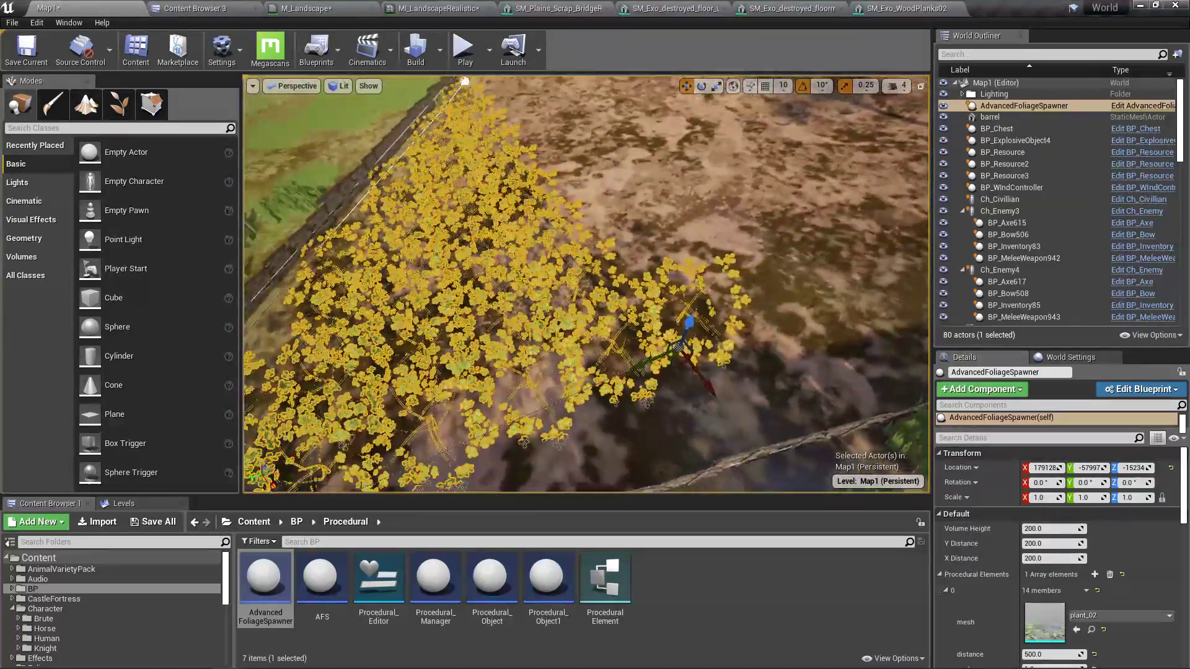
pyautogui.press('F11')
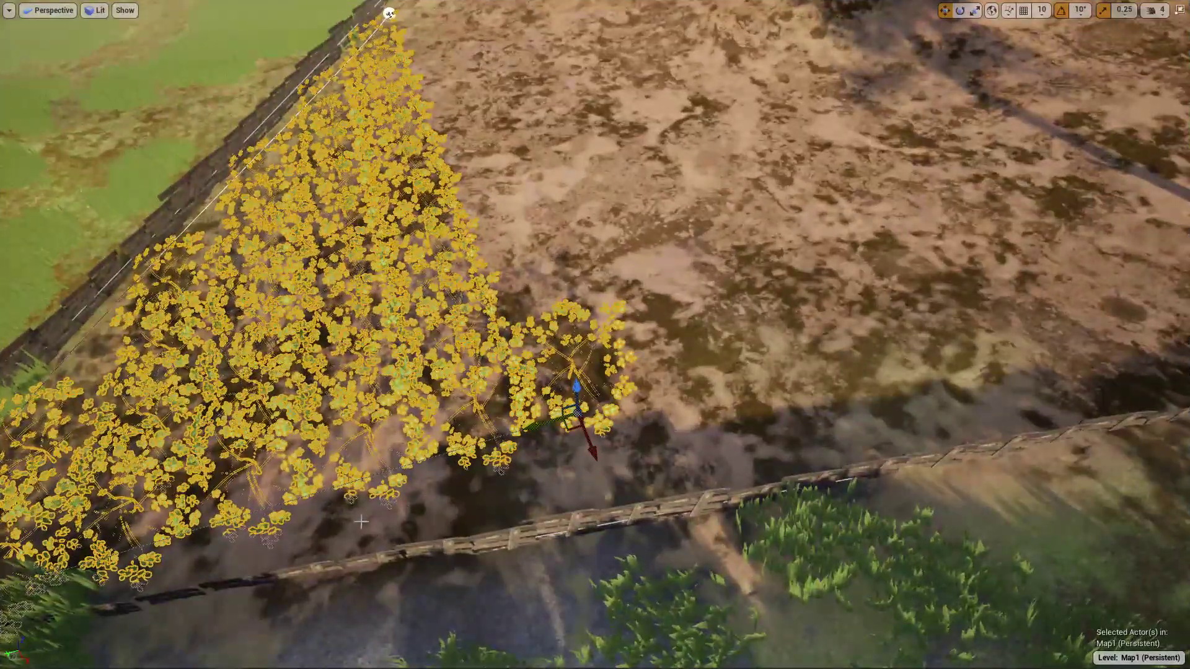
pyautogui.moveTo(574, 436); pyautogui.dragTo(1186, 362)
pyautogui.moveTo(1187, 362); pyautogui.dragTo(949, 508, button='right')
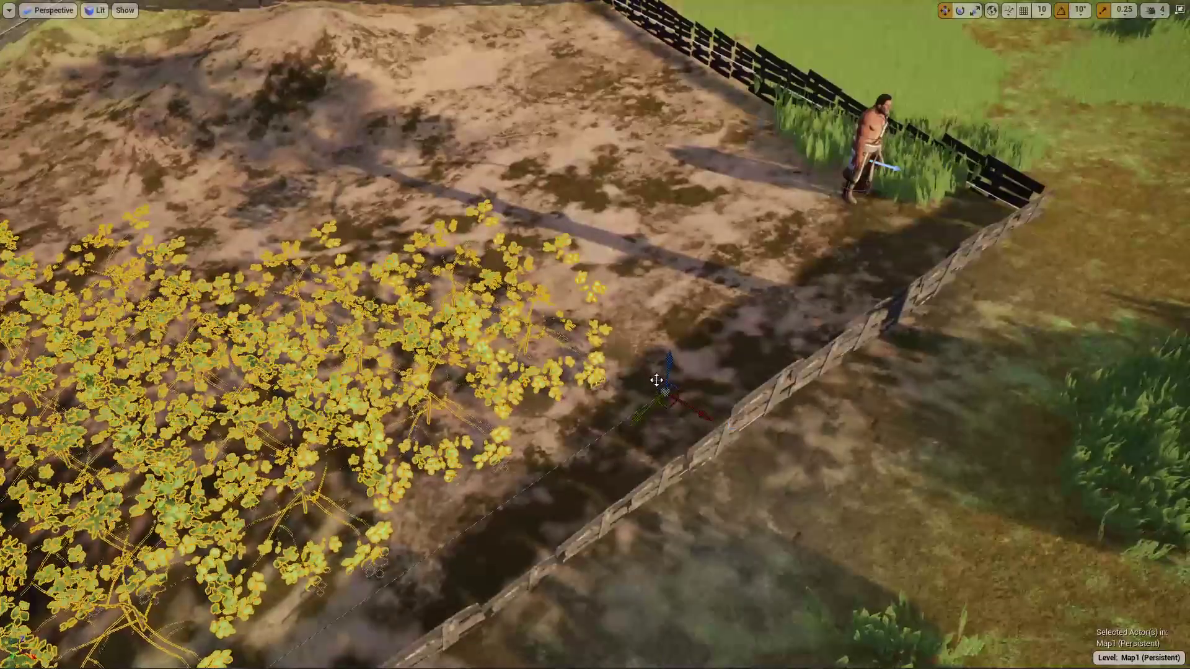
pyautogui.moveTo(668, 366); pyautogui.dragTo(712, 228)
pyautogui.moveTo(700, 273); pyautogui.dragTo(970, 214)
# Add further spline points following the inside of the fence past the standing character and around the next corners
pyautogui.moveTo(971, 215); pyautogui.dragTo(850, 222, button='right')
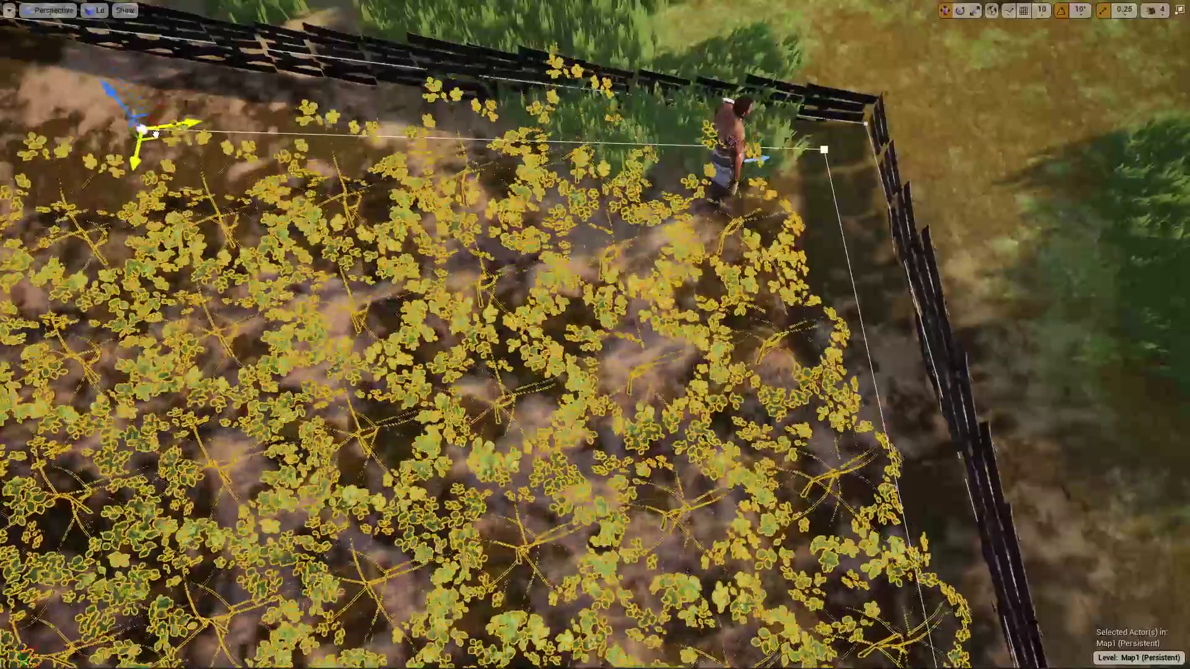
pyautogui.moveTo(156, 134); pyautogui.dragTo(163, 140)
pyautogui.moveTo(291, 151); pyautogui.dragTo(133, 121, button='right')
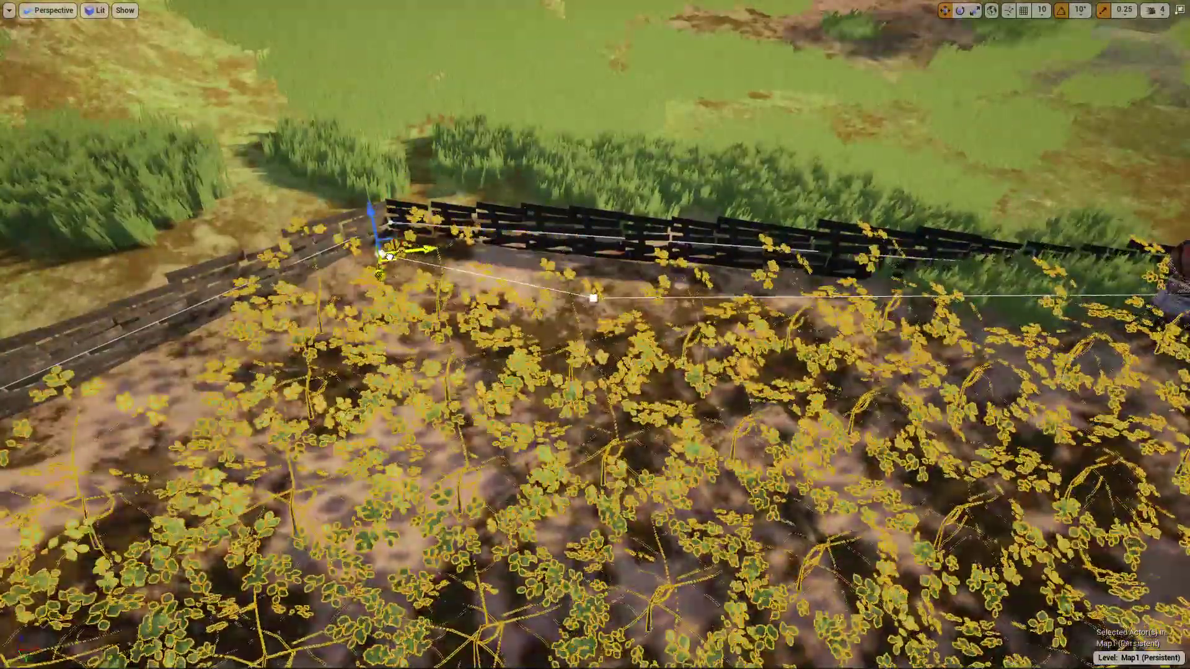
pyautogui.moveTo(389, 256); pyautogui.dragTo(248, 297, button='right')
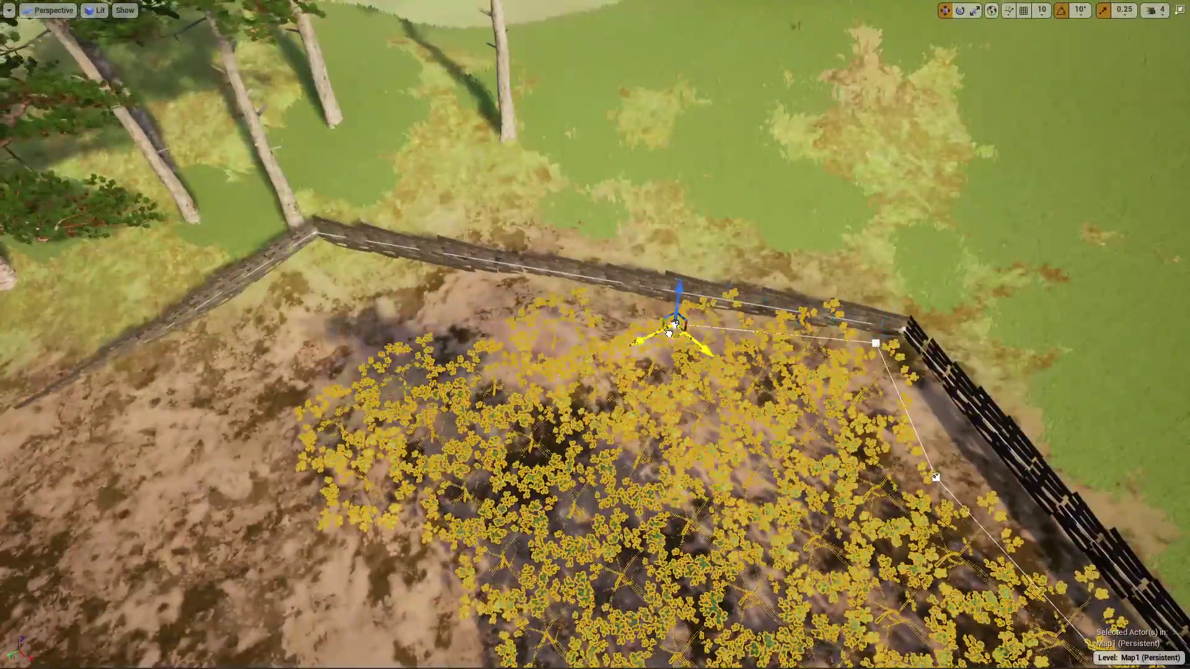
pyautogui.moveTo(395, 260); pyautogui.dragTo(313, 277)
pyautogui.moveTo(298, 272); pyautogui.dragTo(35, 275, button='right')
pyautogui.moveTo(595, 334); pyautogui.dragTo(458, 428, button='right')
pyautogui.moveTo(767, 471); pyautogui.dragTo(717, 480, button='right')
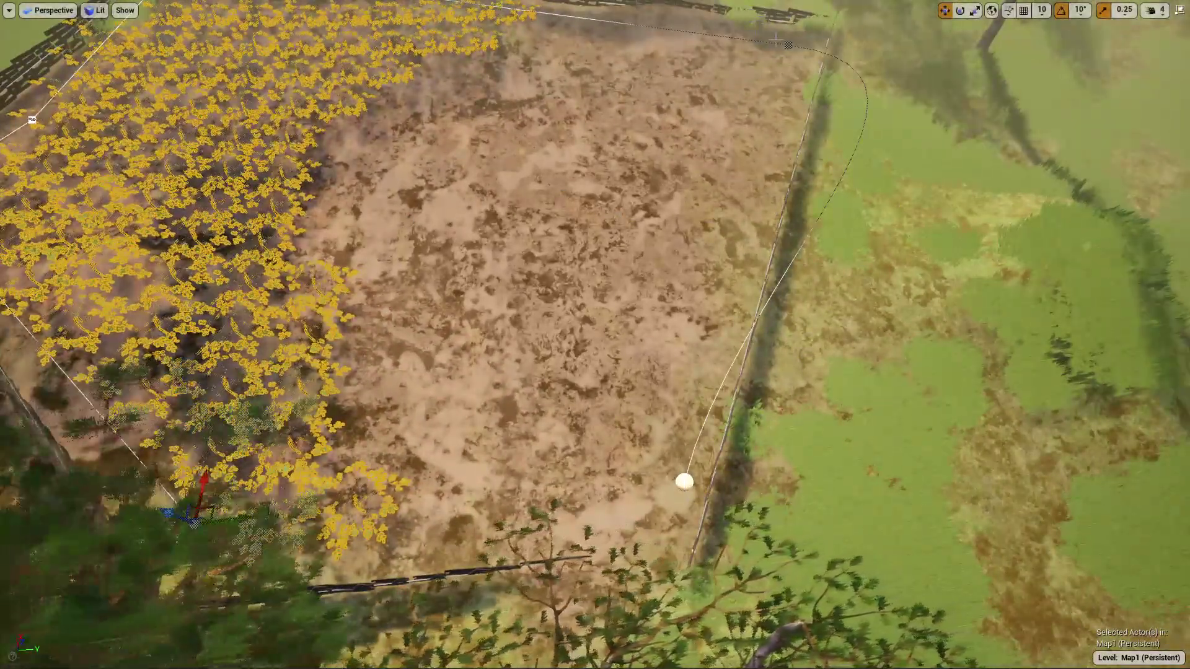
# Set the spline point at the far fence corner and the spawner's starting point to the Linear type
pyautogui.rightClick(786, 44)
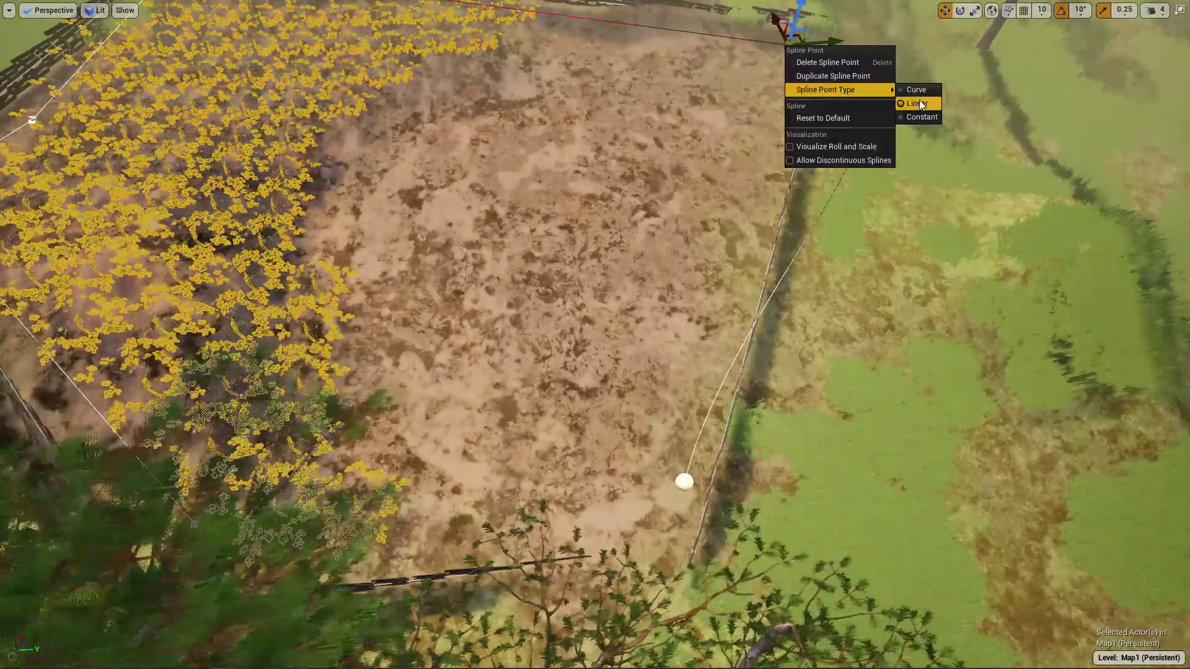
pyautogui.click(916, 90)
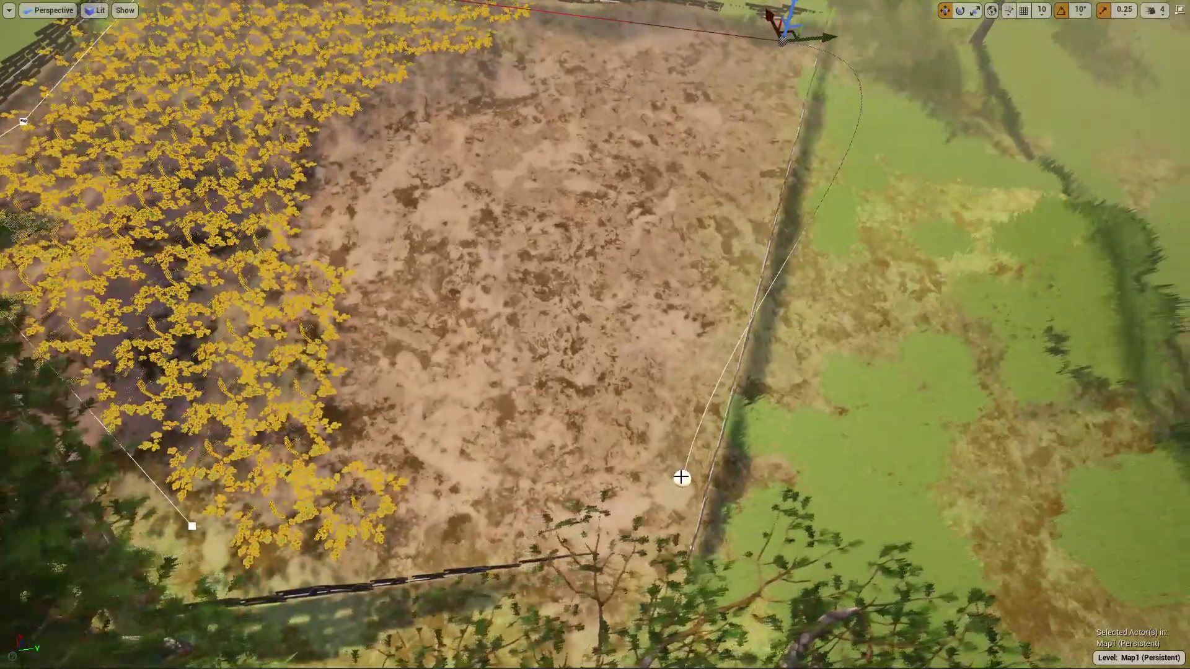
pyautogui.click(683, 480)
pyautogui.rightClick(681, 477)
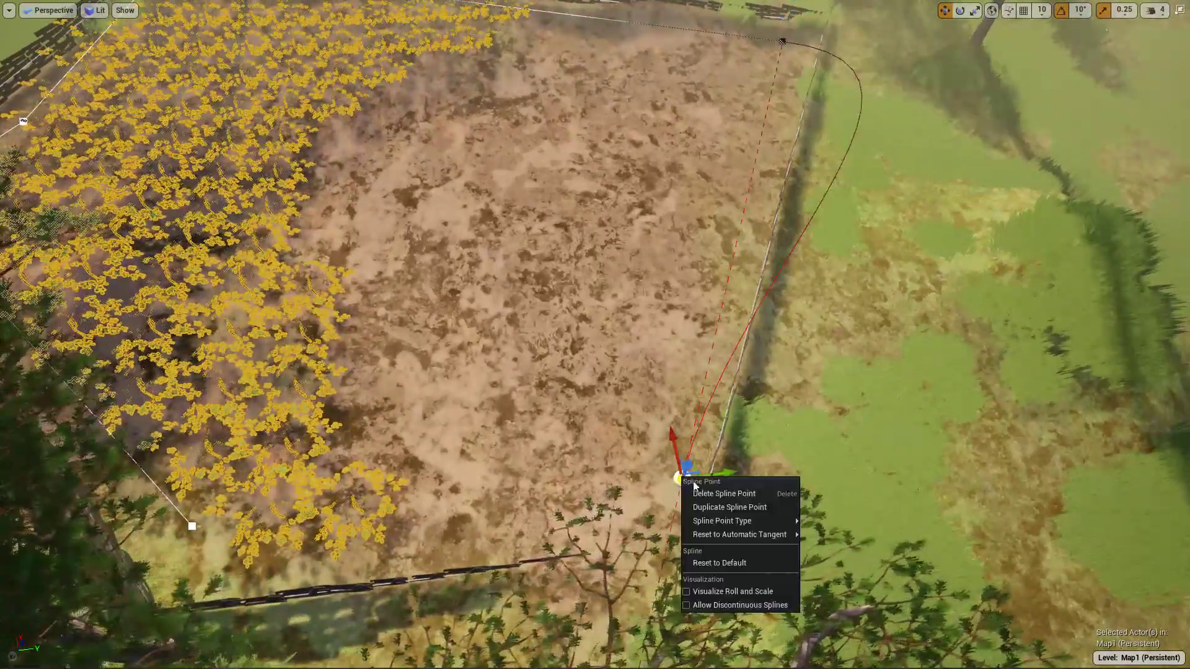
pyautogui.moveTo(717, 532)
pyautogui.click(831, 535)
# Extend the spline with another point along the last fence side toward the starting point at the entrance gap
pyautogui.moveTo(808, 519); pyautogui.dragTo(704, 497, button='right')
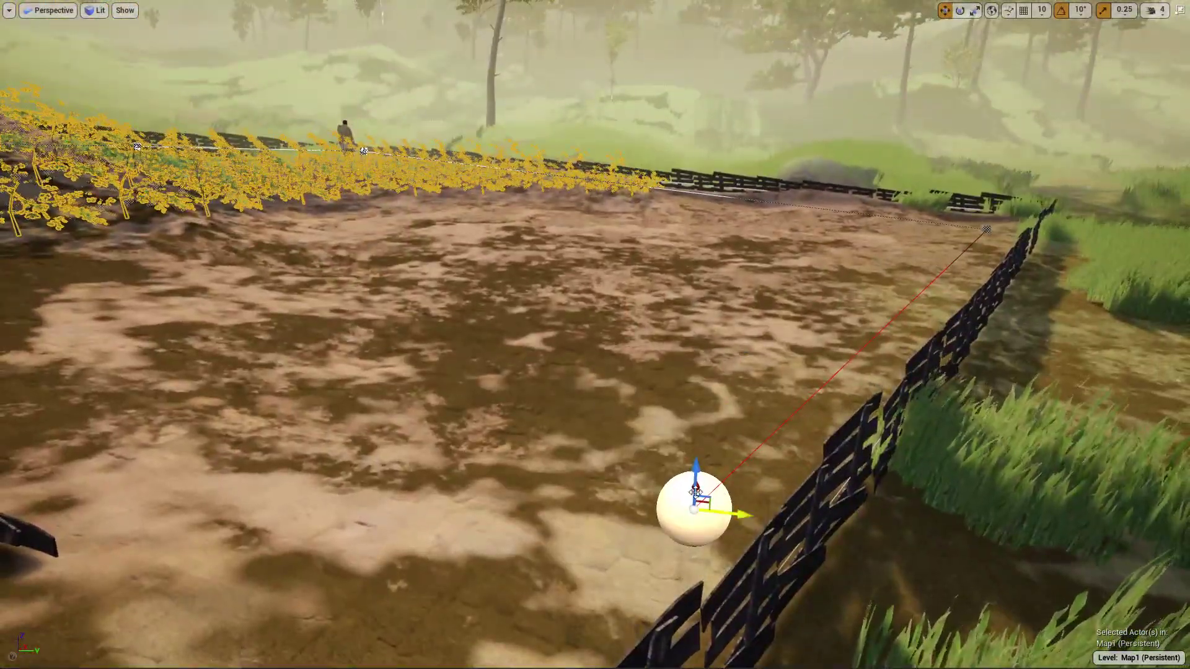
pyautogui.moveTo(693, 474); pyautogui.dragTo(697, 450)
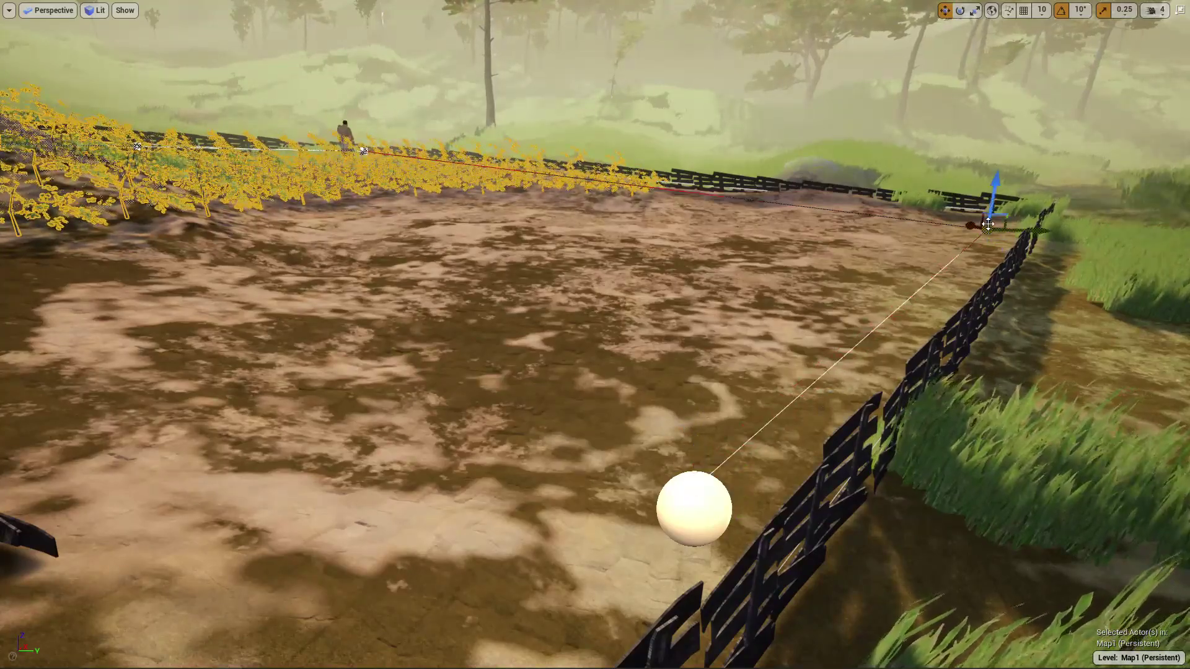
pyautogui.moveTo(920, 211); pyautogui.dragTo(458, 157, button='right')
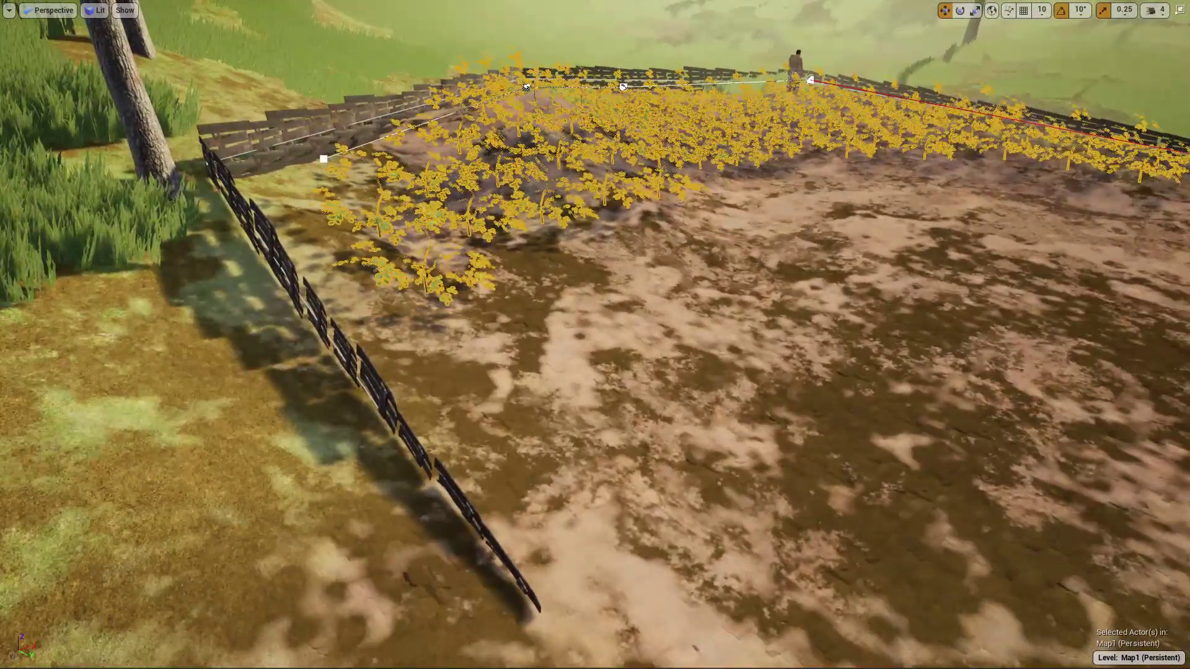
pyautogui.moveTo(595, 334); pyautogui.dragTo(610, 381, button='right')
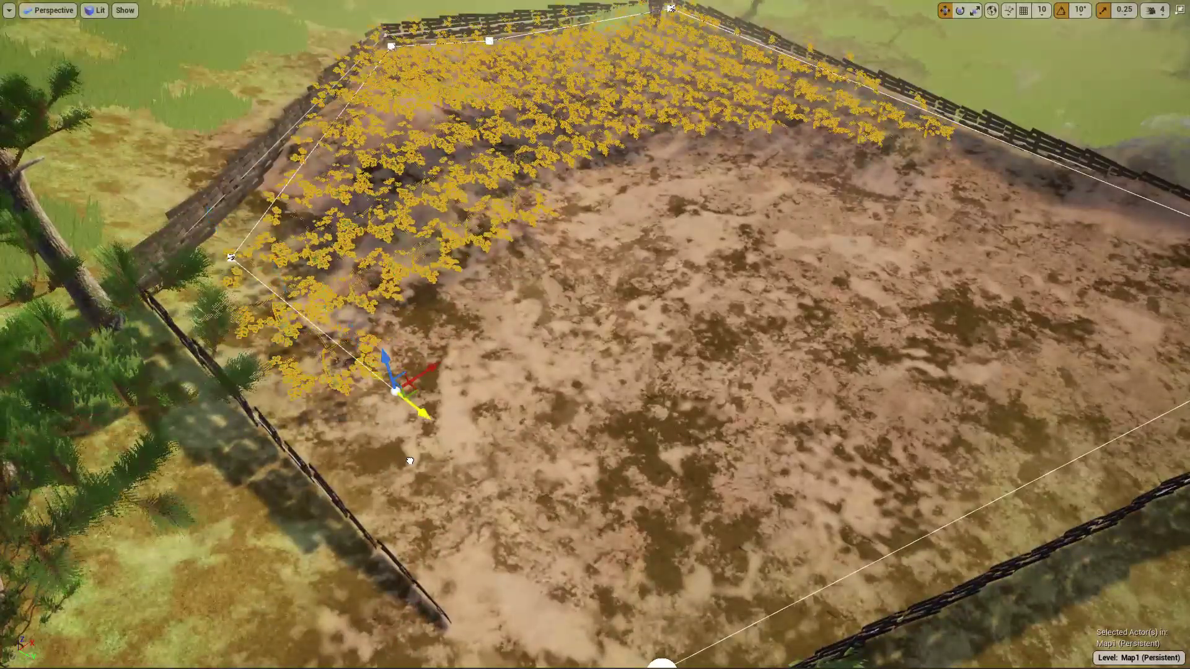
pyautogui.moveTo(641, 567); pyautogui.dragTo(604, 449, button='right')
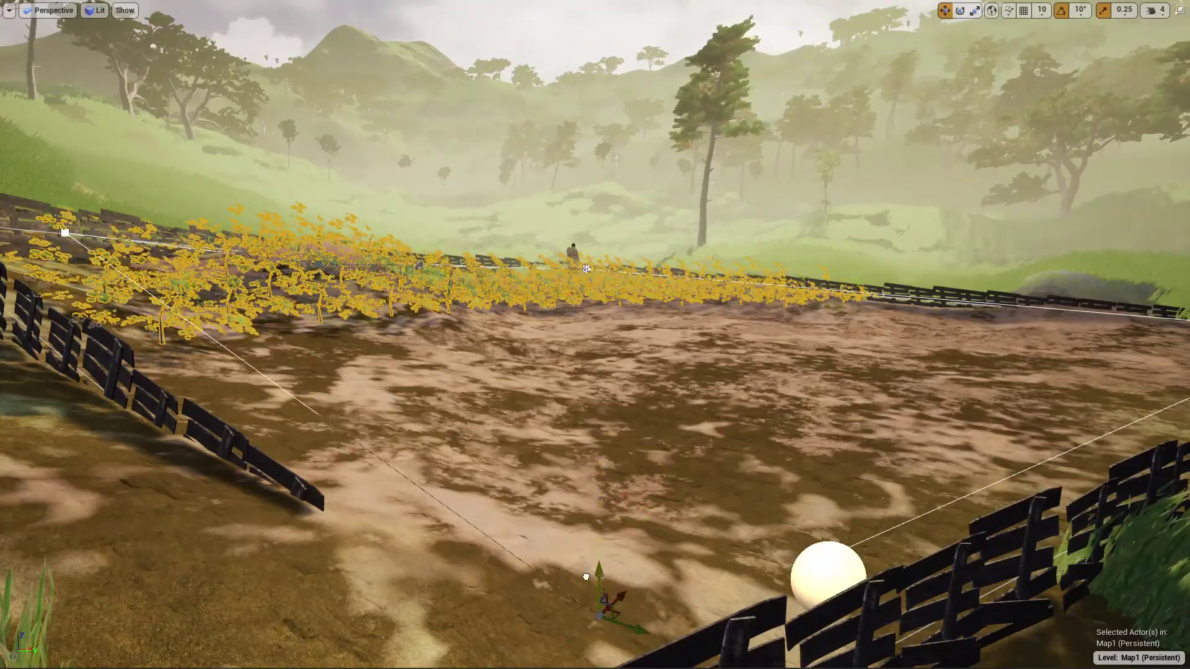
# Select the spline point beside the standing character and return the viewport to its normal size
pyautogui.moveTo(602, 550); pyautogui.dragTo(675, 592, button='right')
pyautogui.press('w')
pyautogui.press('e')
pyautogui.moveTo(545, 552)
pyautogui.mouseDown(button='right')
pyautogui.moveTo(570, 549)
pyautogui.moveTo(539, 552)
pyautogui.mouseUp(button='right')
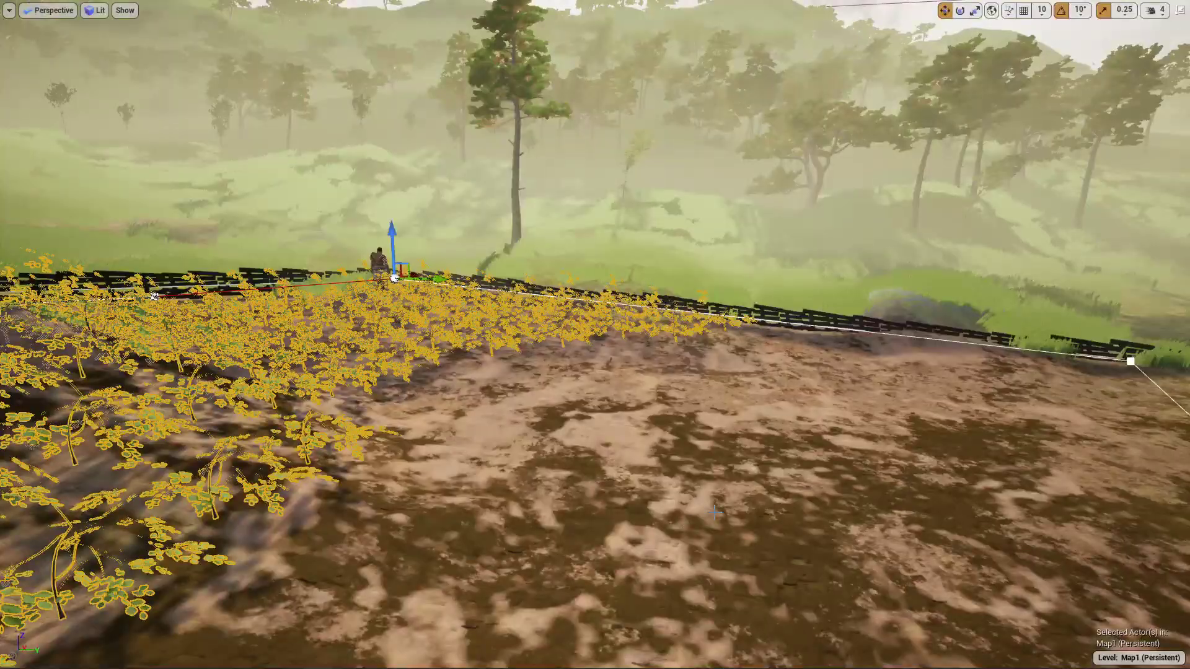
pyautogui.moveTo(634, 502); pyautogui.dragTo(577, 495, button='right')
pyautogui.press('F11')
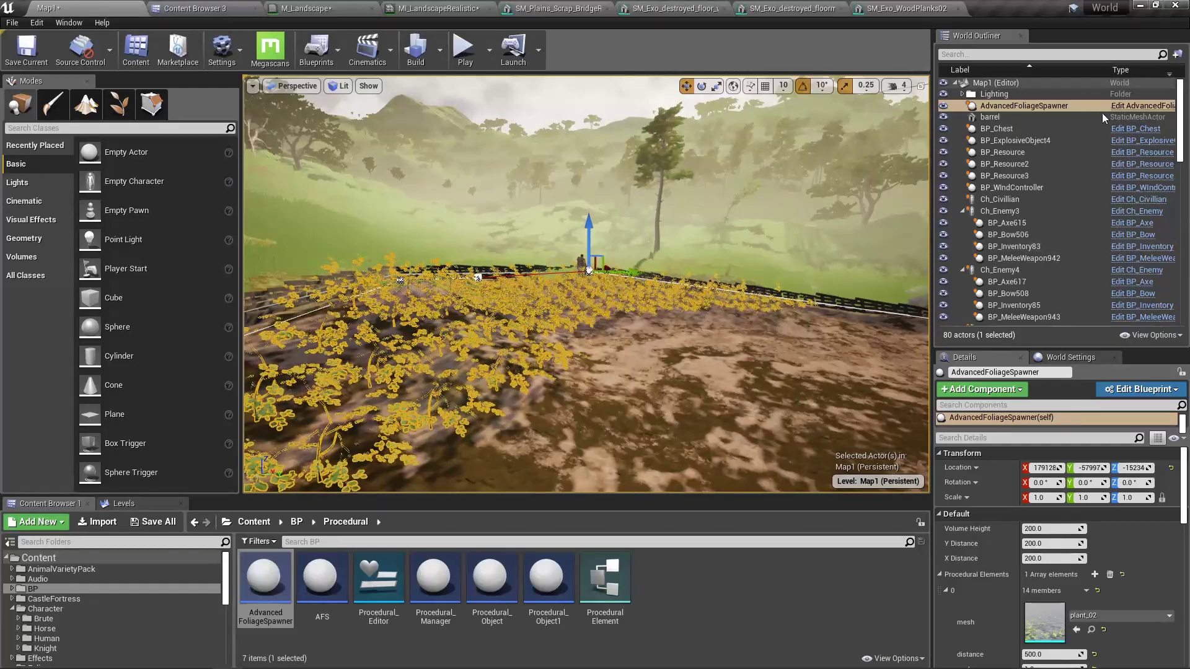
# Review the AdvancedFoliageSpawner's default and procedural element settings and examine the unplanted part of the enclosure
pyautogui.scroll(-2, 1103, 542)
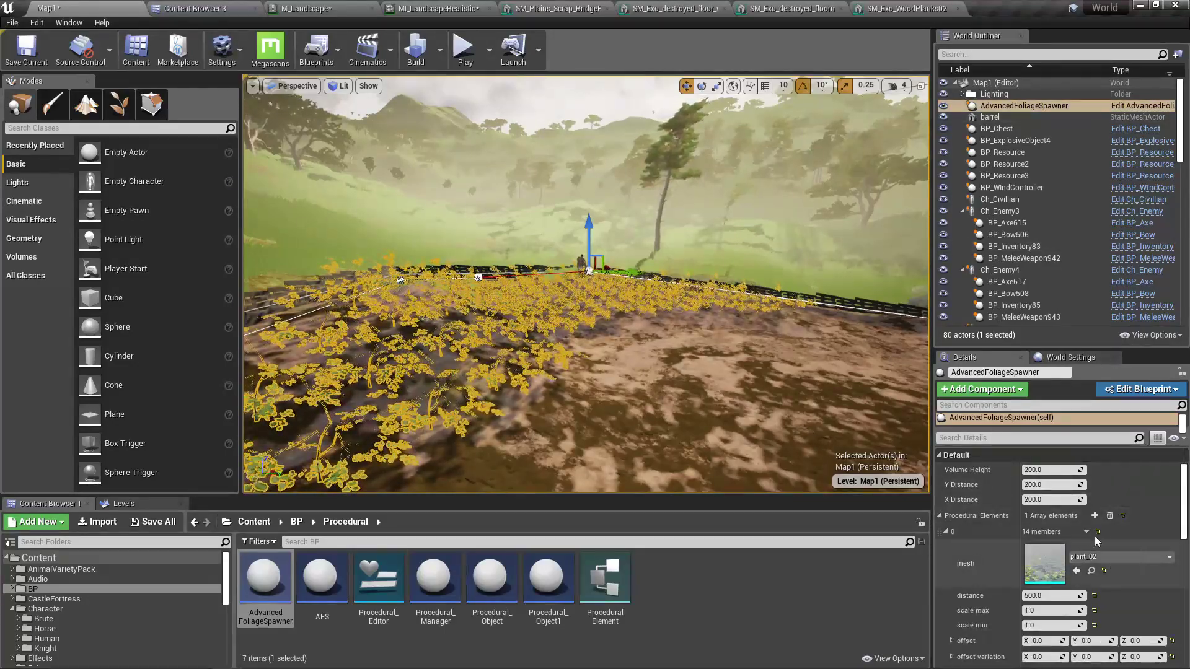
pyautogui.scroll(-4, 1100, 533)
pyautogui.scroll(-2, 1104, 535)
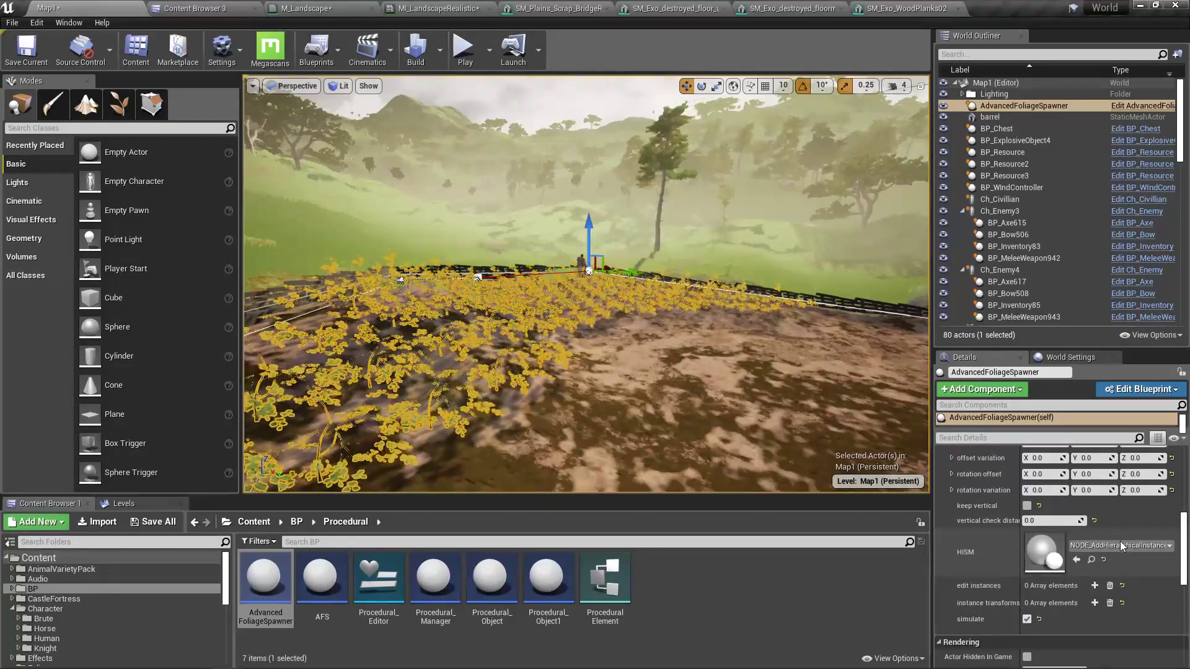
pyautogui.scroll(2, 1121, 542)
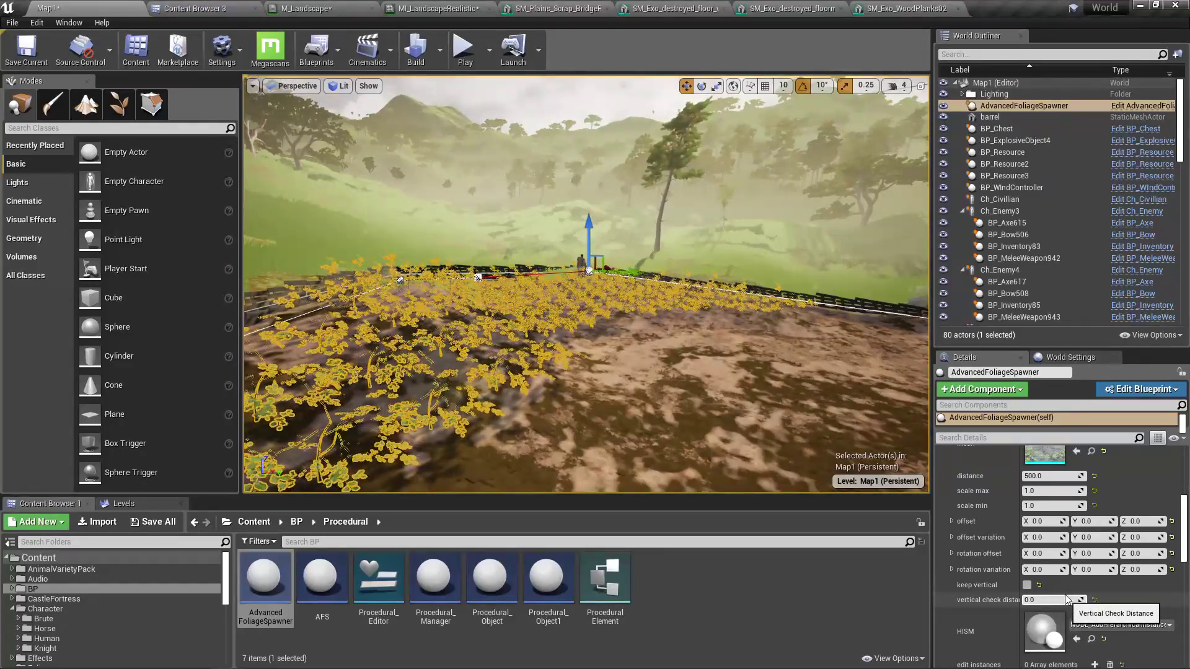
pyautogui.scroll(-4, 1072, 591)
pyautogui.scroll(-6, 1092, 581)
pyautogui.scroll(15, 1095, 581)
pyautogui.moveTo(744, 384); pyautogui.dragTo(871, 421, button='right')
pyautogui.press('s')
pyautogui.press('w')
pyautogui.press('w')
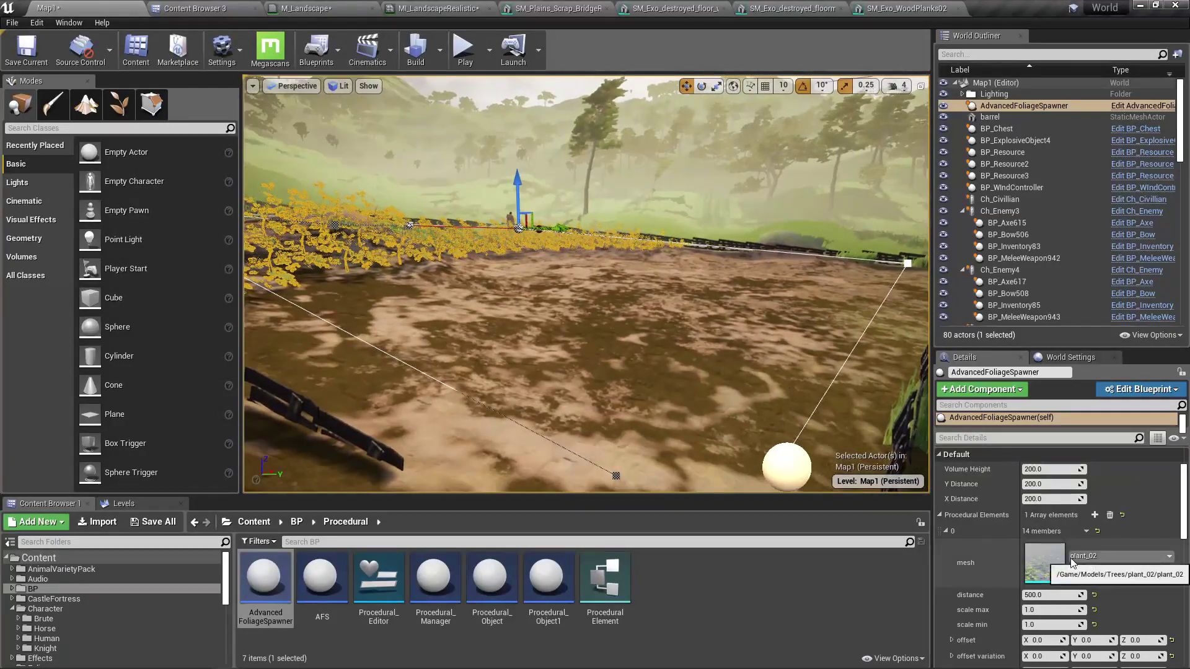
pyautogui.scroll(2, 1048, 559)
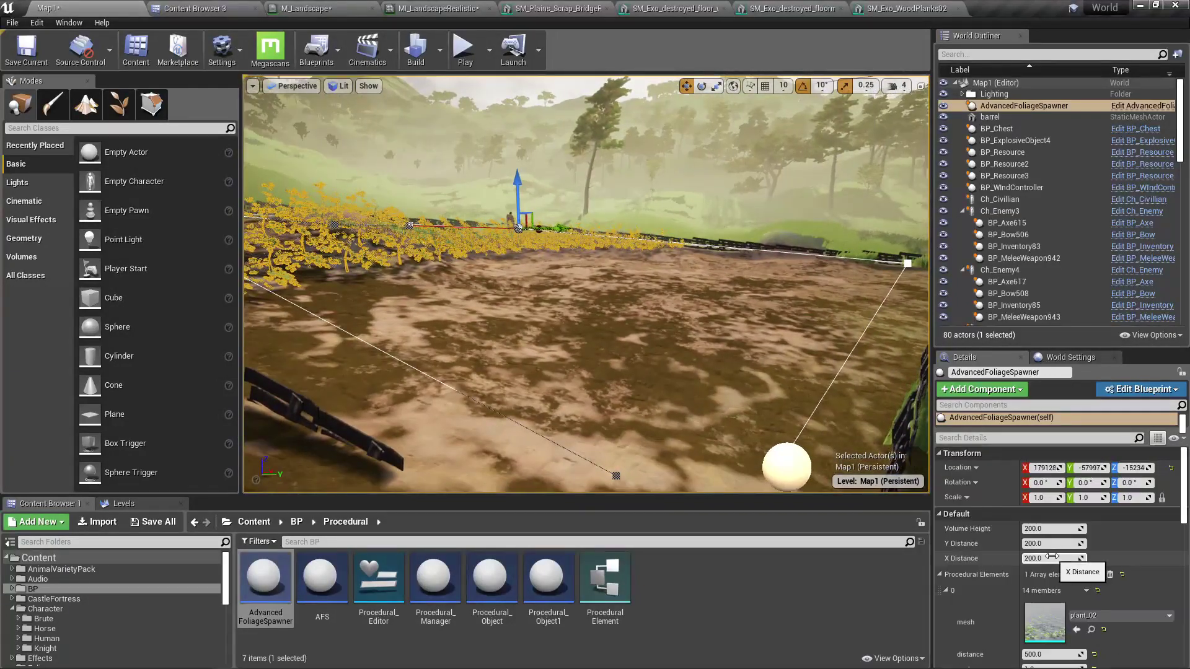
# Open the AdvancedFoliageSpawner blueprint, search it for "line trace", and go to LineTraceByChannel in Simulated Mesh Placement
pyautogui.click(1134, 107)
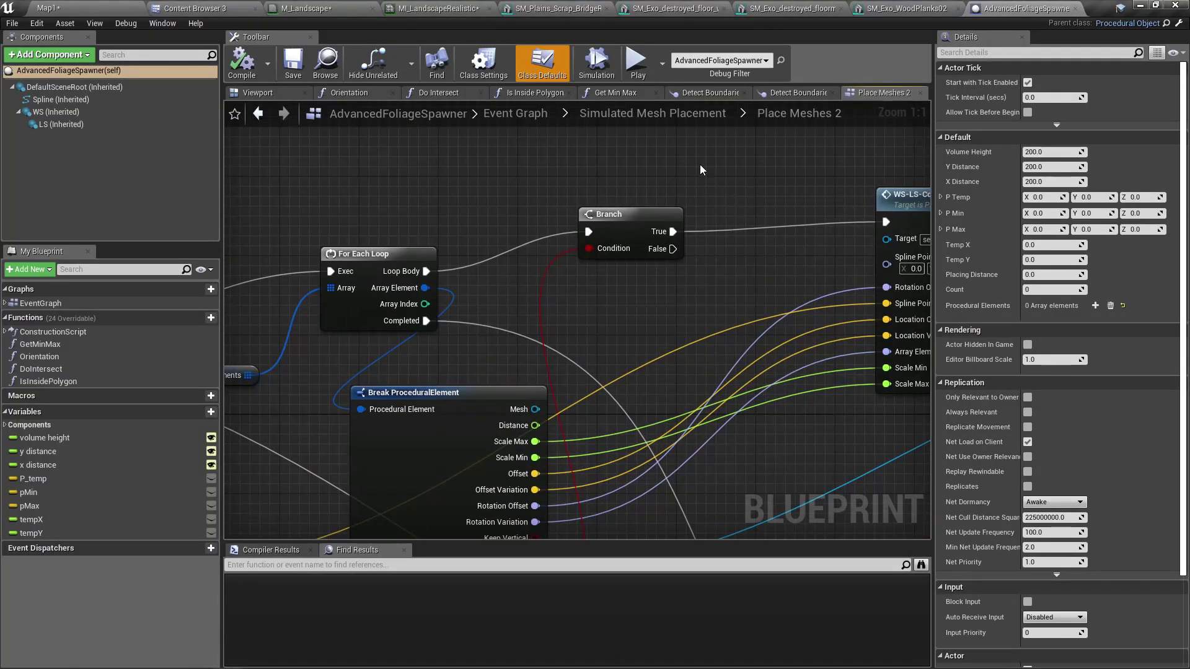
pyautogui.click(513, 111)
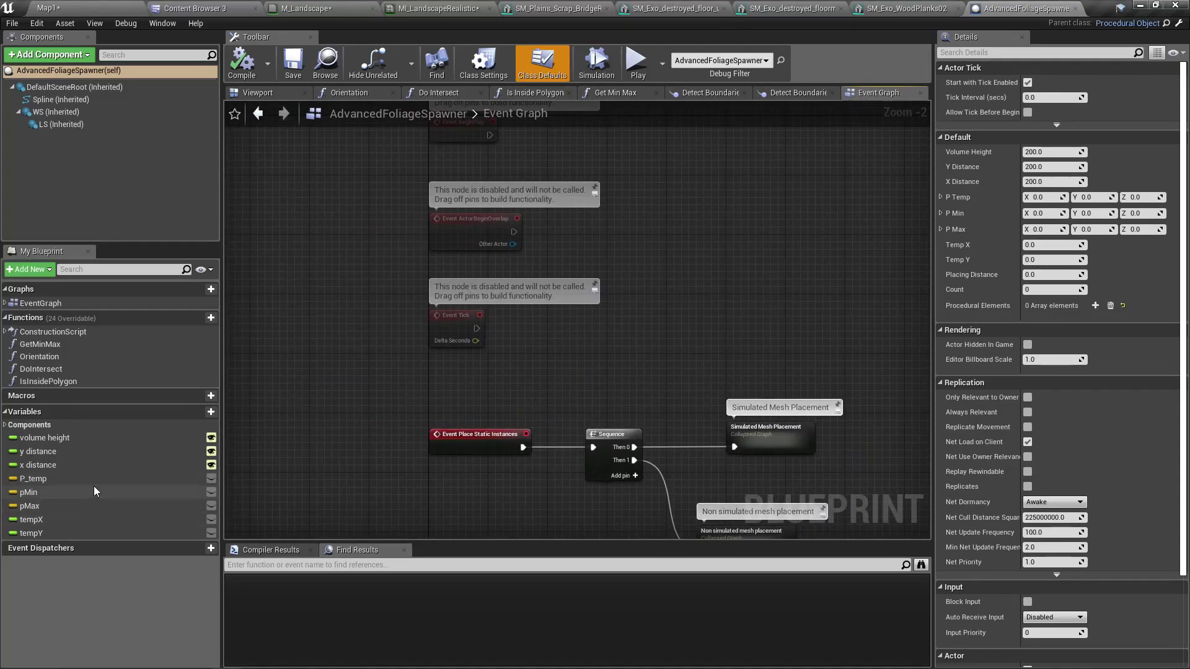
pyautogui.click(303, 561)
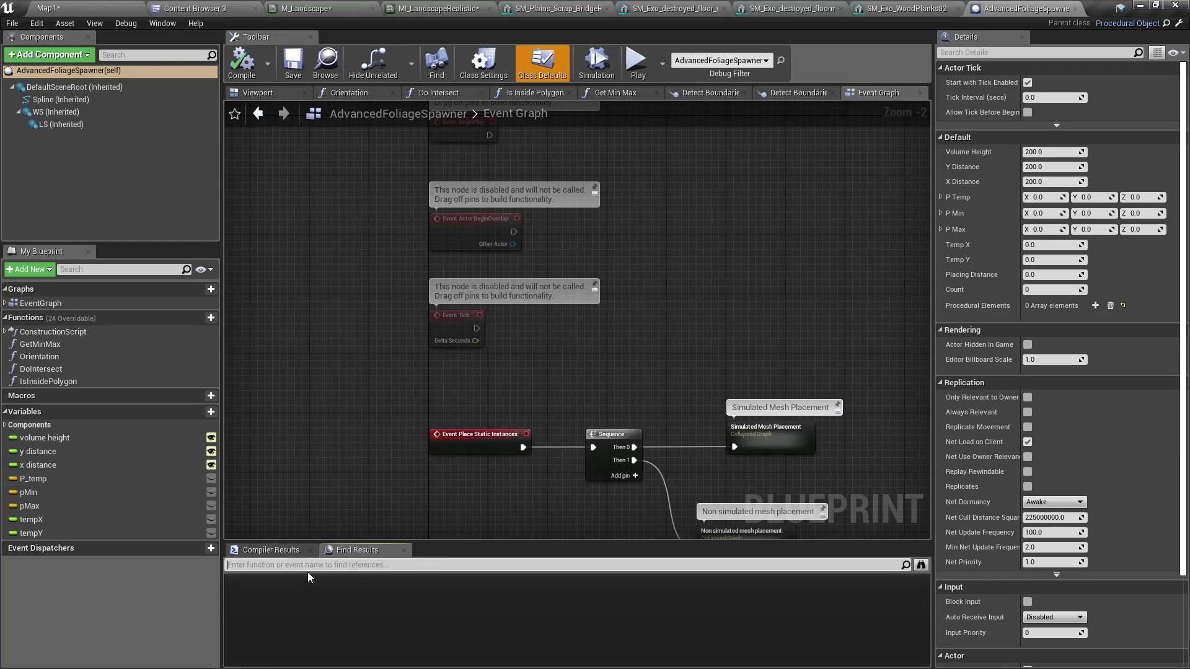
pyautogui.write('line trace')
pyautogui.press('Return')
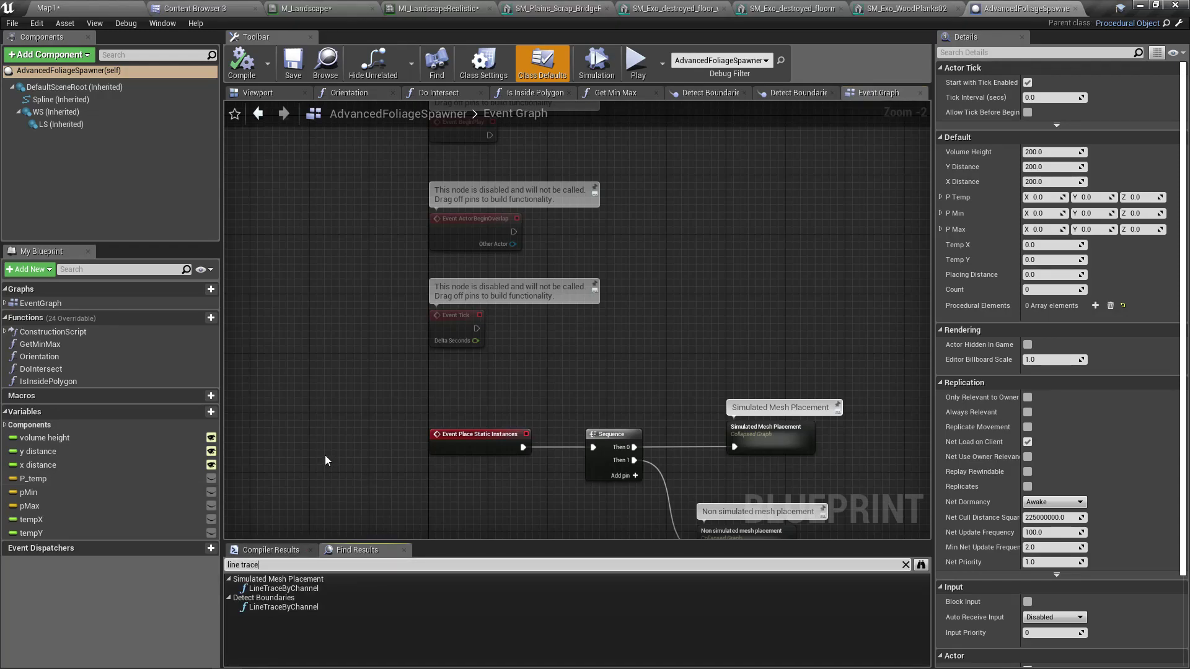
pyautogui.click(304, 592)
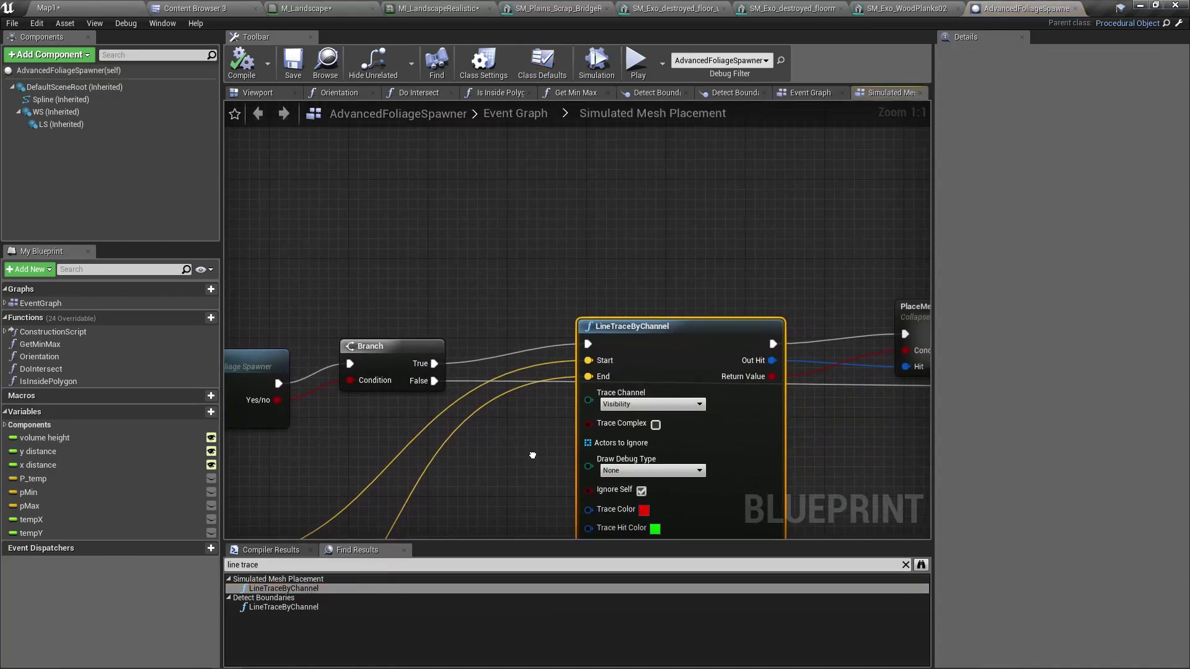
# Trace the LineTraceByChannel start and end inputs back to the Volume Height variable and inspect its properties
pyautogui.moveTo(461, 456); pyautogui.dragTo(486, 244, button='right')
pyautogui.moveTo(406, 323); pyautogui.dragTo(572, 291, button='right')
pyautogui.scroll(-5, 433, 326)
pyautogui.scroll(5, 466, 327)
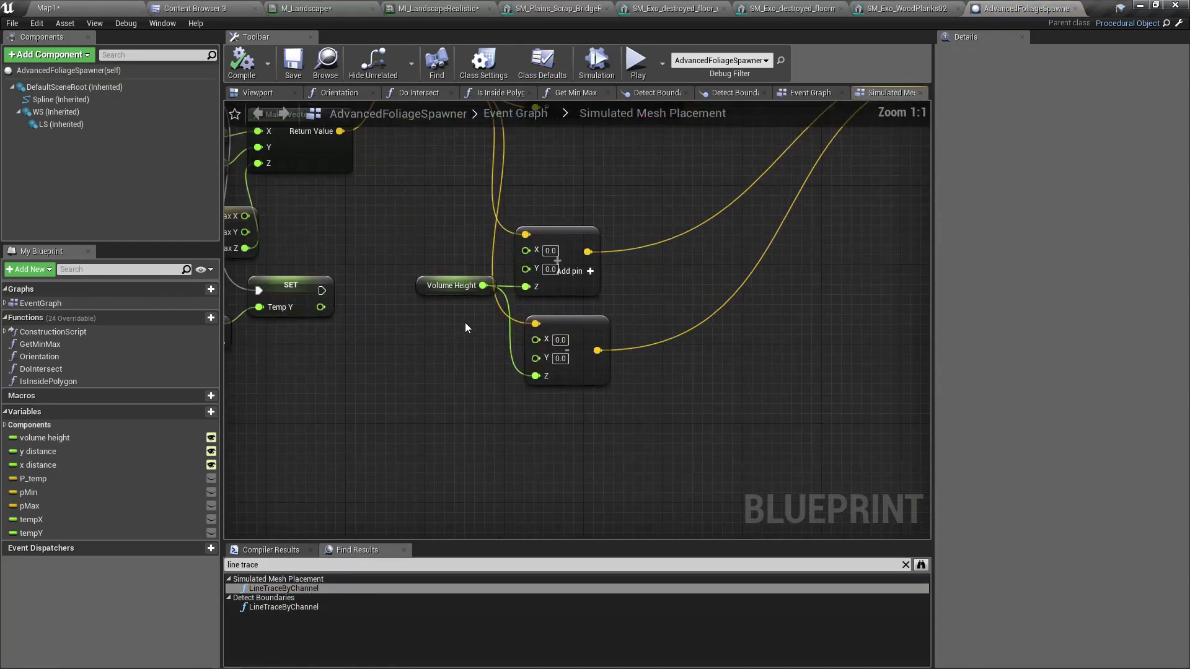
pyautogui.click(428, 290)
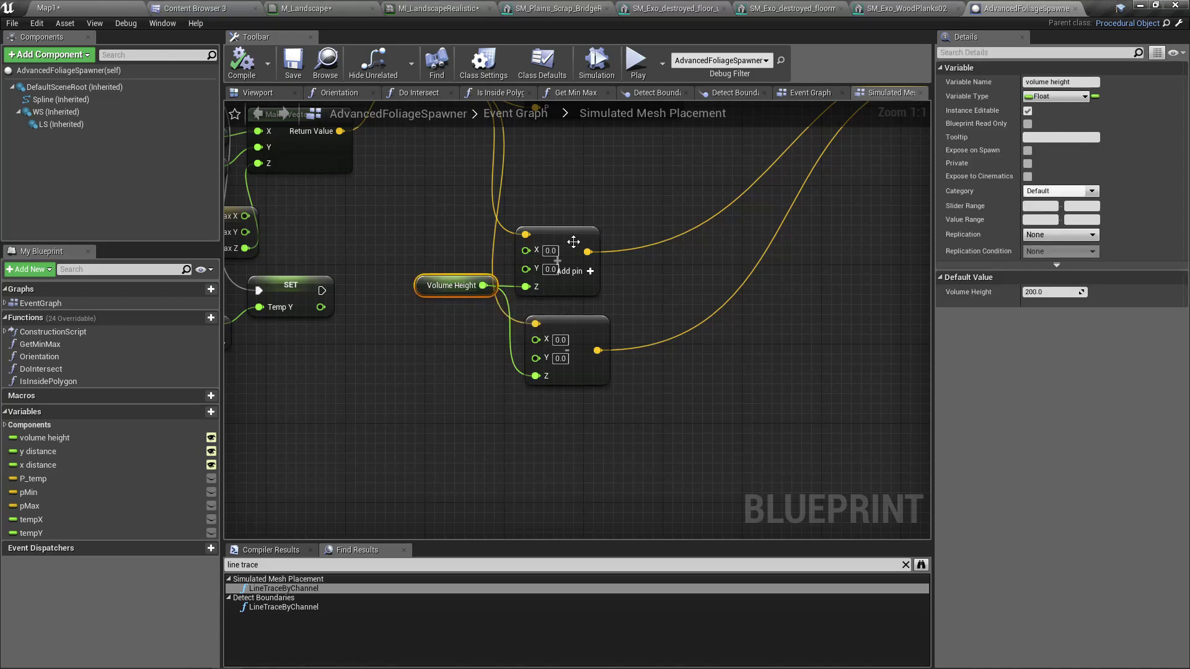
pyautogui.scroll(-4, 598, 251)
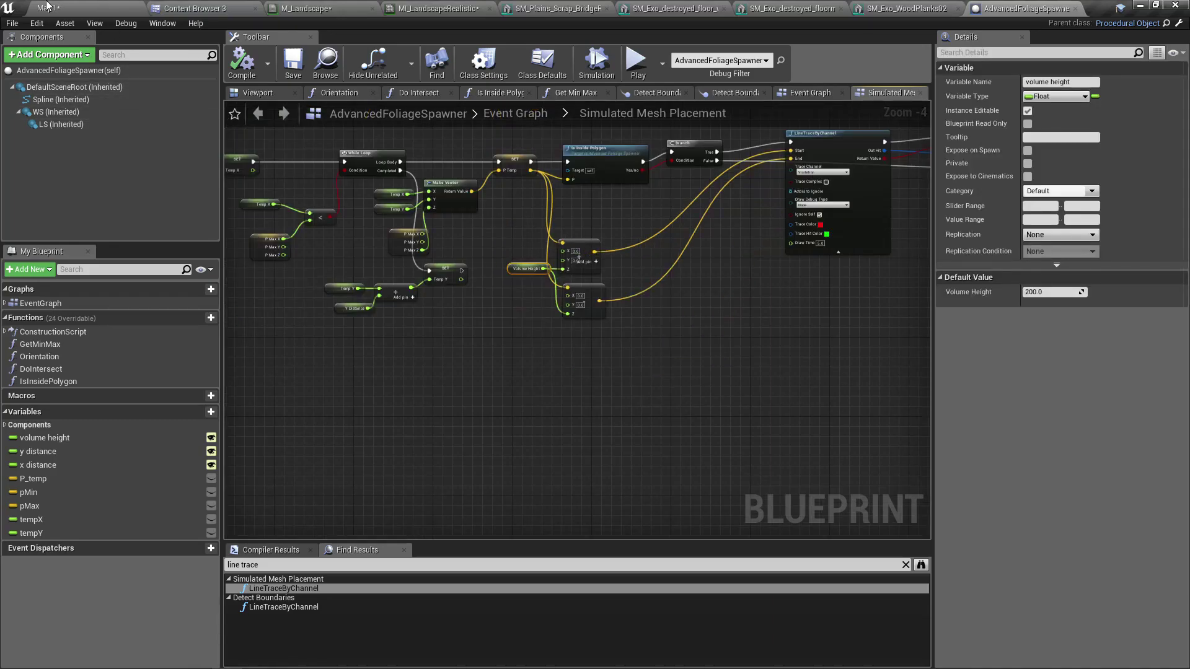
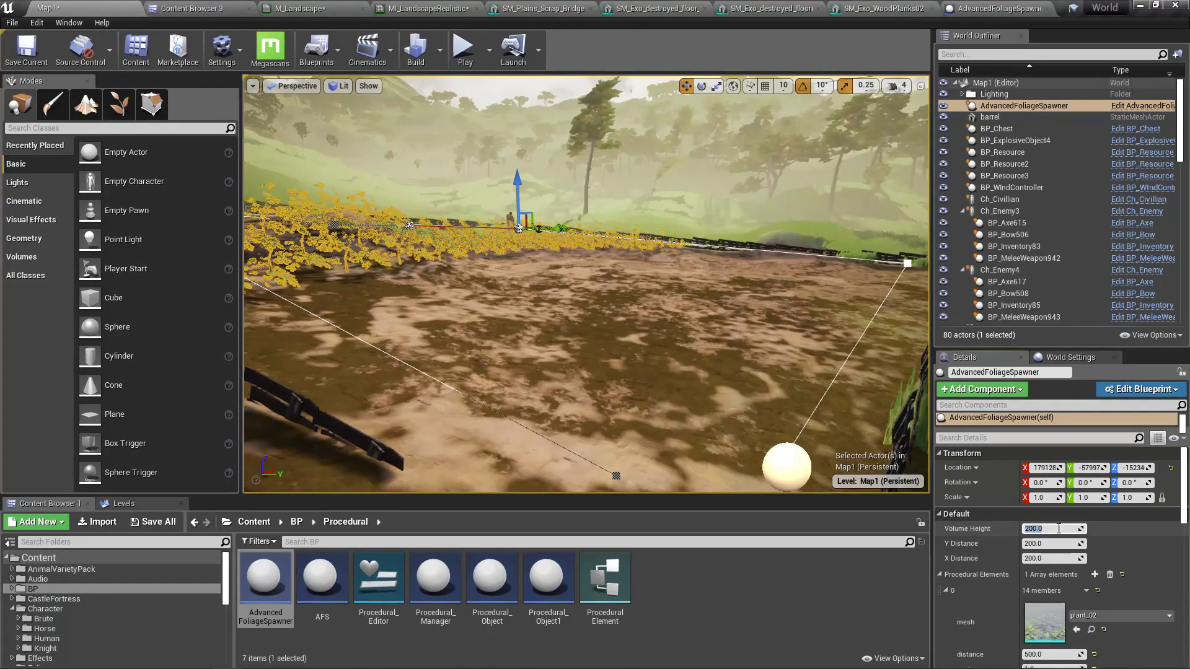
# Set the placed spawner's Volume Height to 400 in the Map1 level and switch the viewport to game view
pyautogui.write('400')
pyautogui.press('Return')
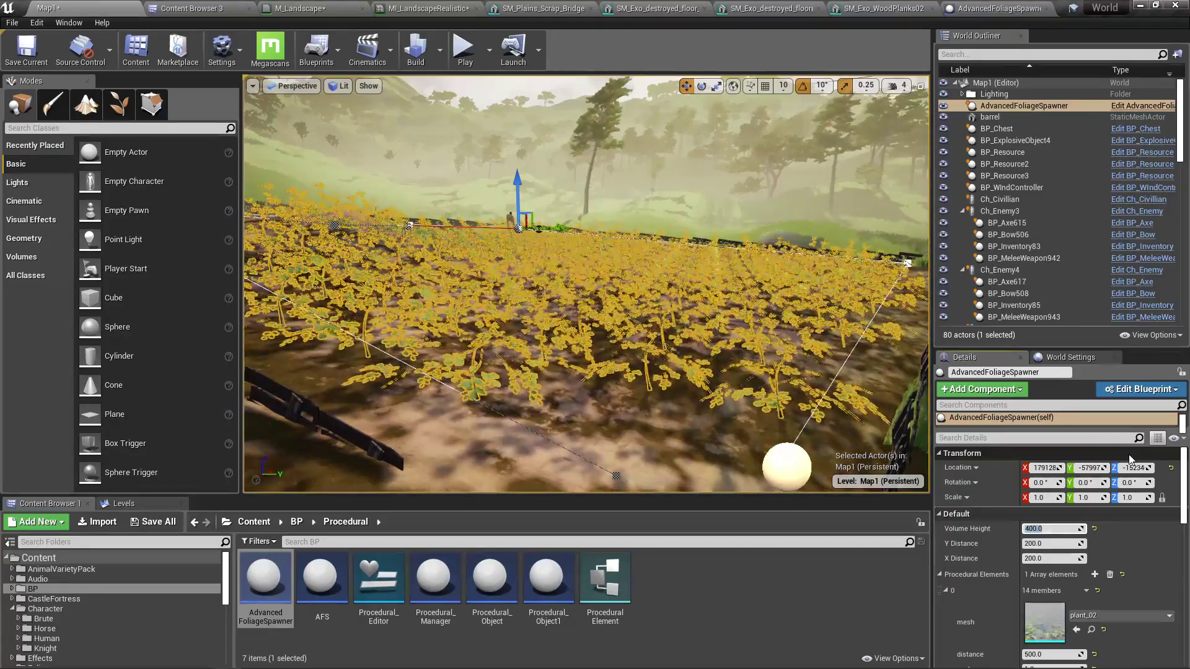
pyautogui.press('s')
pyautogui.moveTo(586, 284); pyautogui.dragTo(646, 229, button='right')
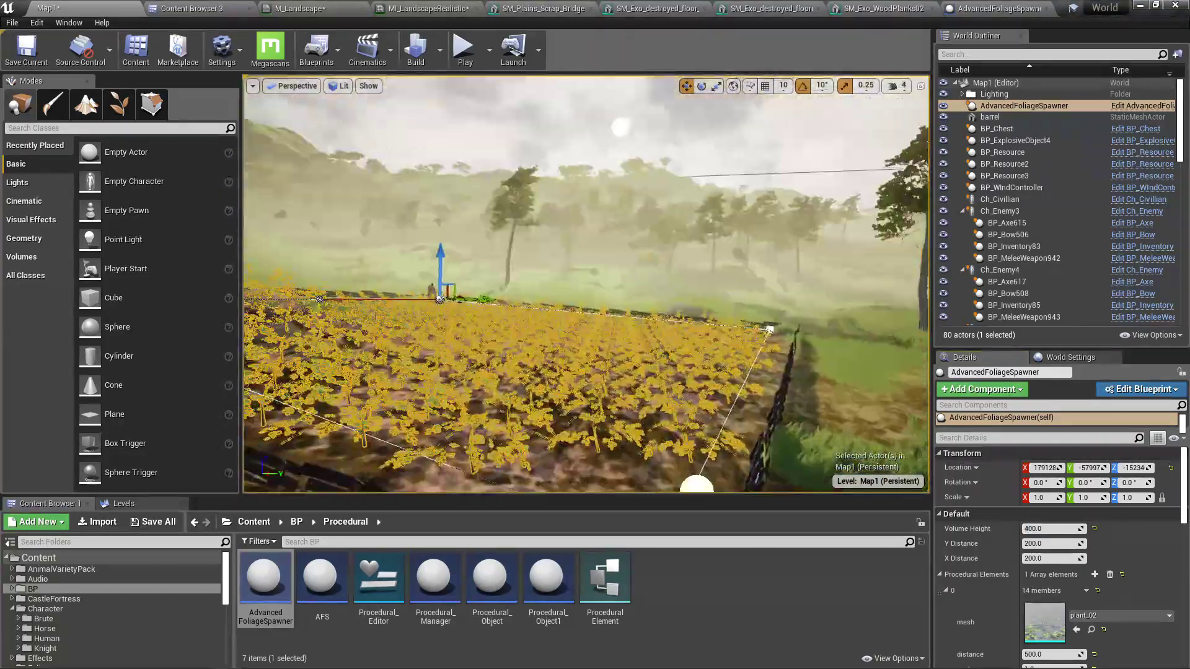
pyautogui.moveTo(657, 272)
pyautogui.mouseDown(button='right')
pyautogui.moveTo(645, 309)
pyautogui.moveTo(434, 285)
pyautogui.moveTo(447, 300)
pyautogui.moveTo(650, 290)
pyautogui.mouseUp(button='right')
pyautogui.press('w')
pyautogui.press('g')
# Try a scale max of 0.6 on the plant_02 procedural element, and settle on 0.8
pyautogui.scroll(-5, 1092, 559)
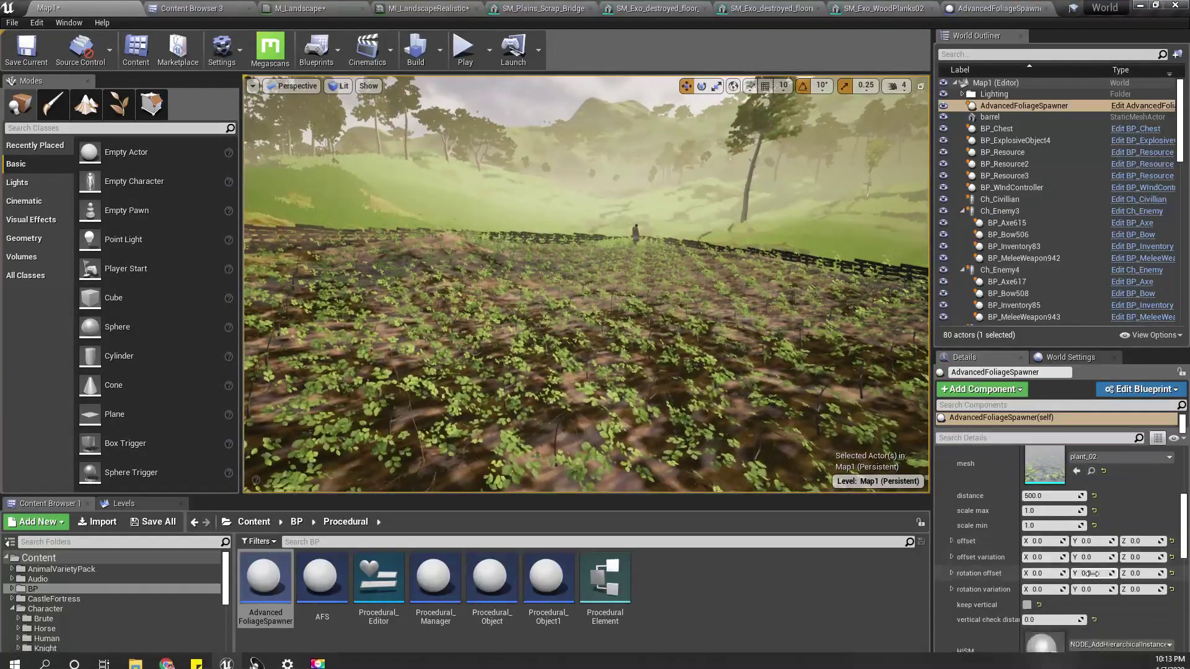
pyautogui.scroll(-1, 1088, 571)
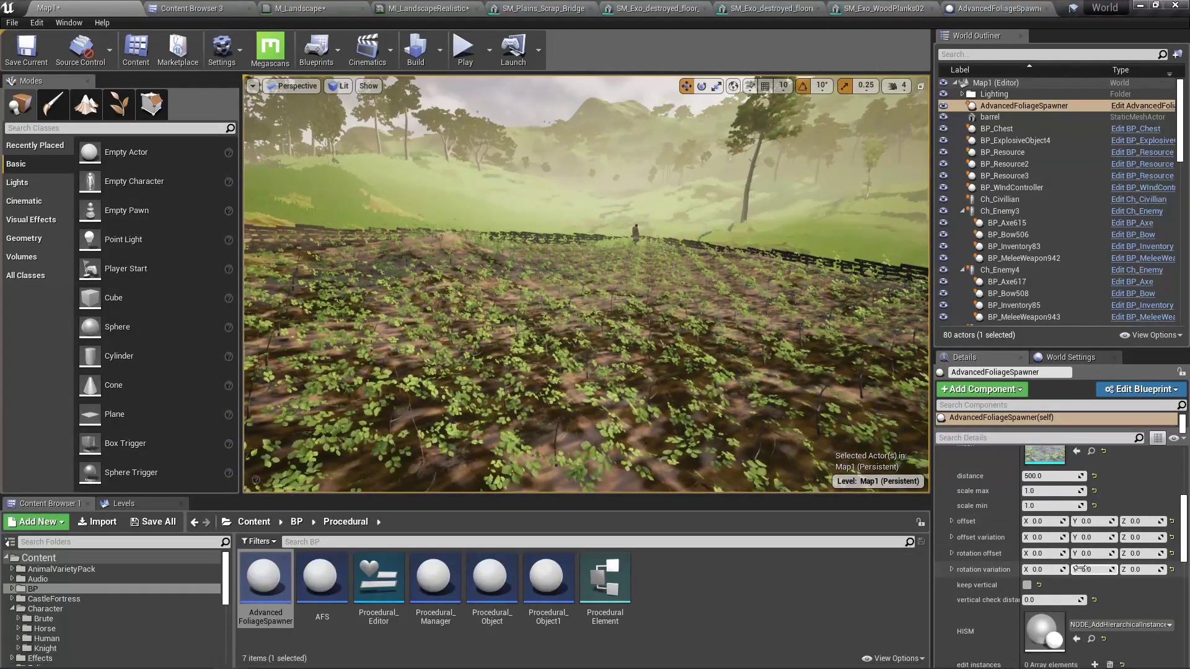
pyautogui.click(1054, 493)
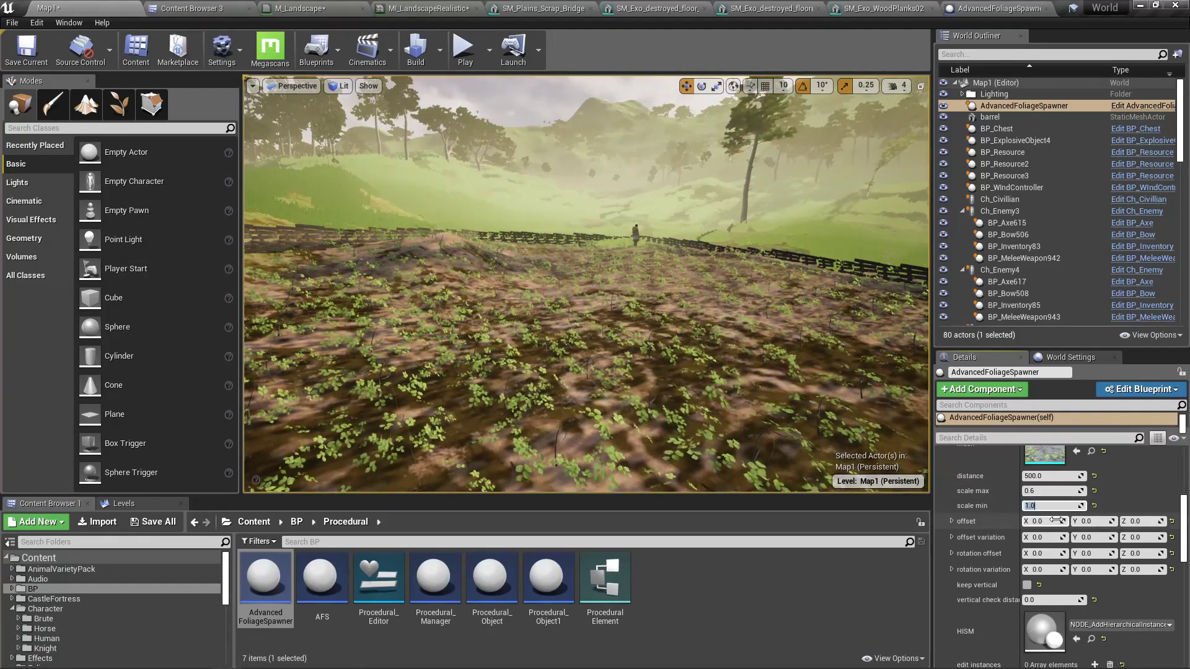
pyautogui.press('w')
pyautogui.moveTo(586, 284); pyautogui.dragTo(699, 287, button='right')
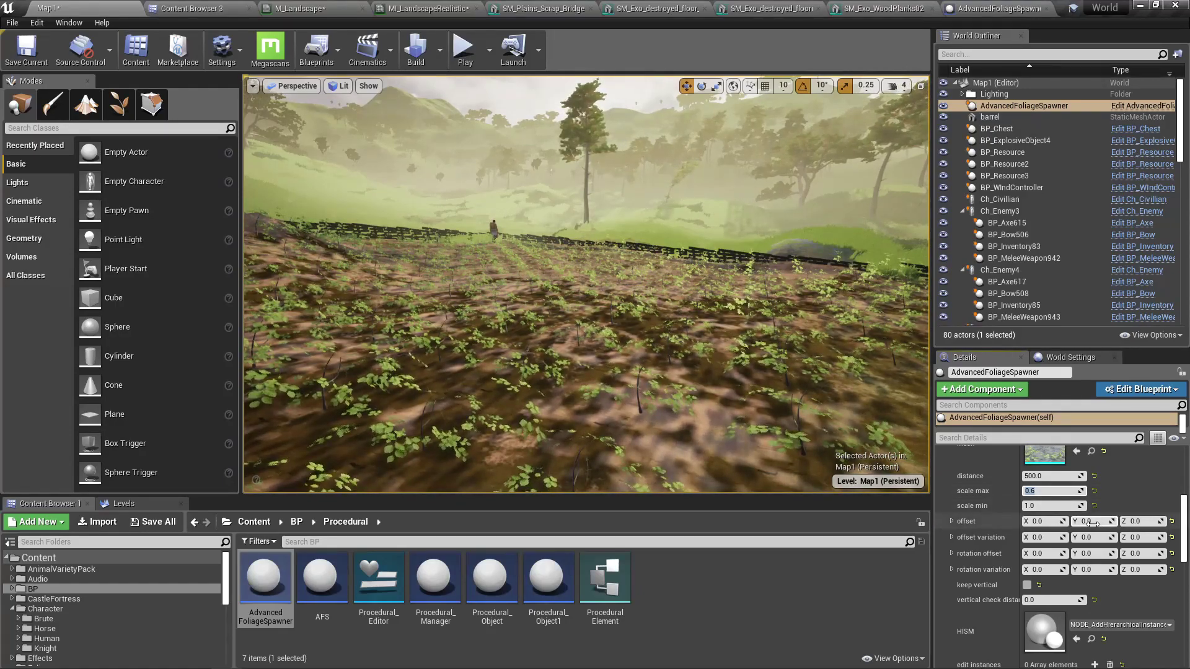
pyautogui.click(1059, 477)
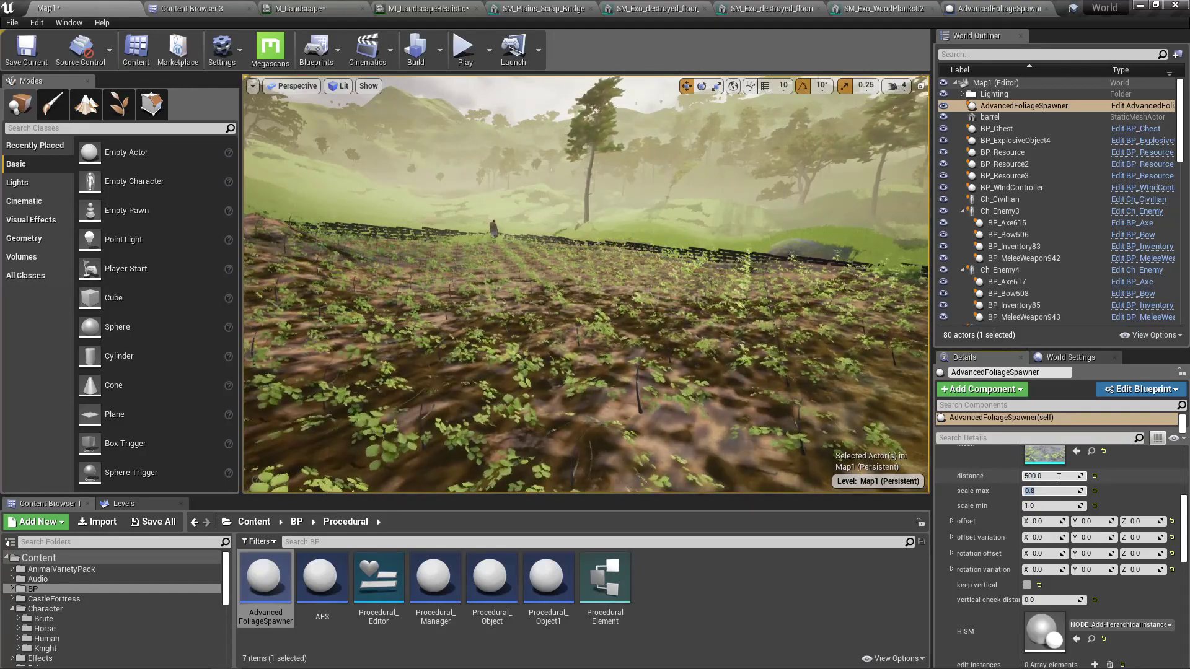
pyautogui.moveTo(882, 463); pyautogui.dragTo(797, 476, button='right')
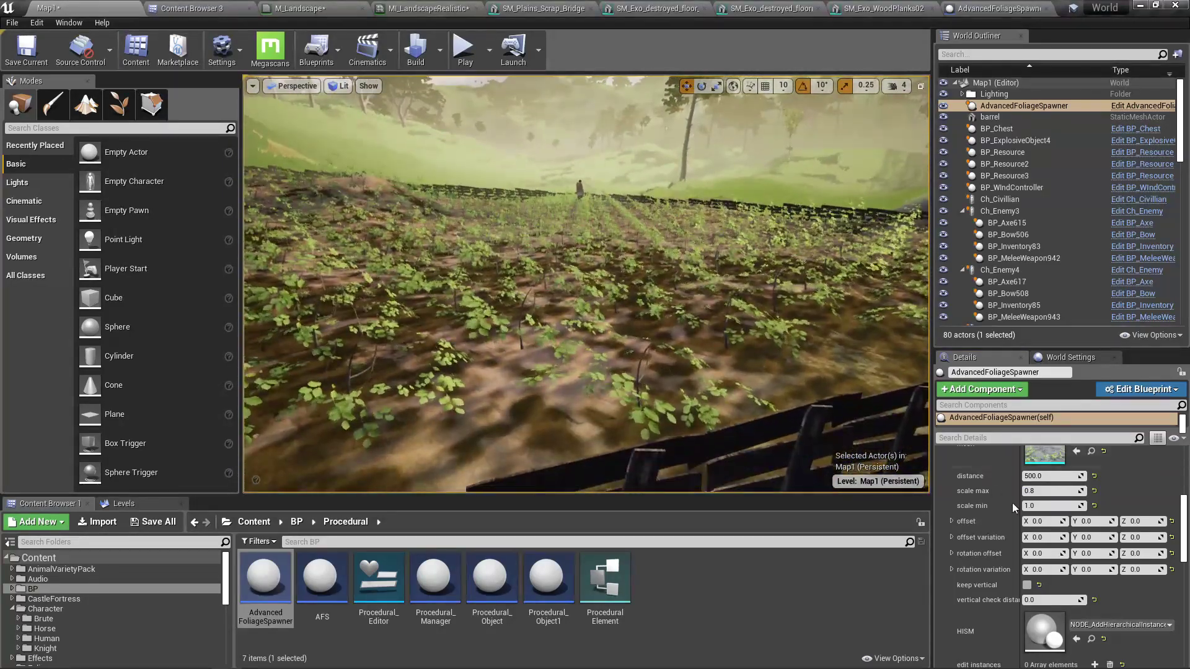
# Browse the alternative static meshes offered for the procedural element and close the list without choosing one
pyautogui.scroll(3, 1054, 502)
pyautogui.click(1086, 499)
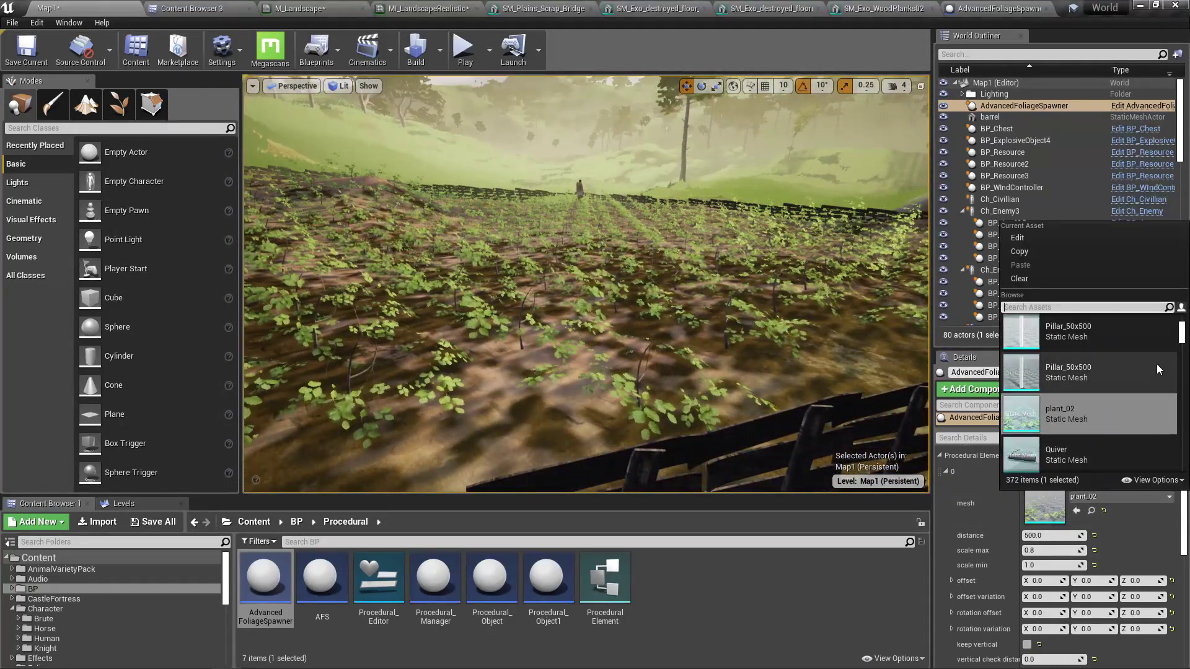
pyautogui.scroll(5, 1092, 415)
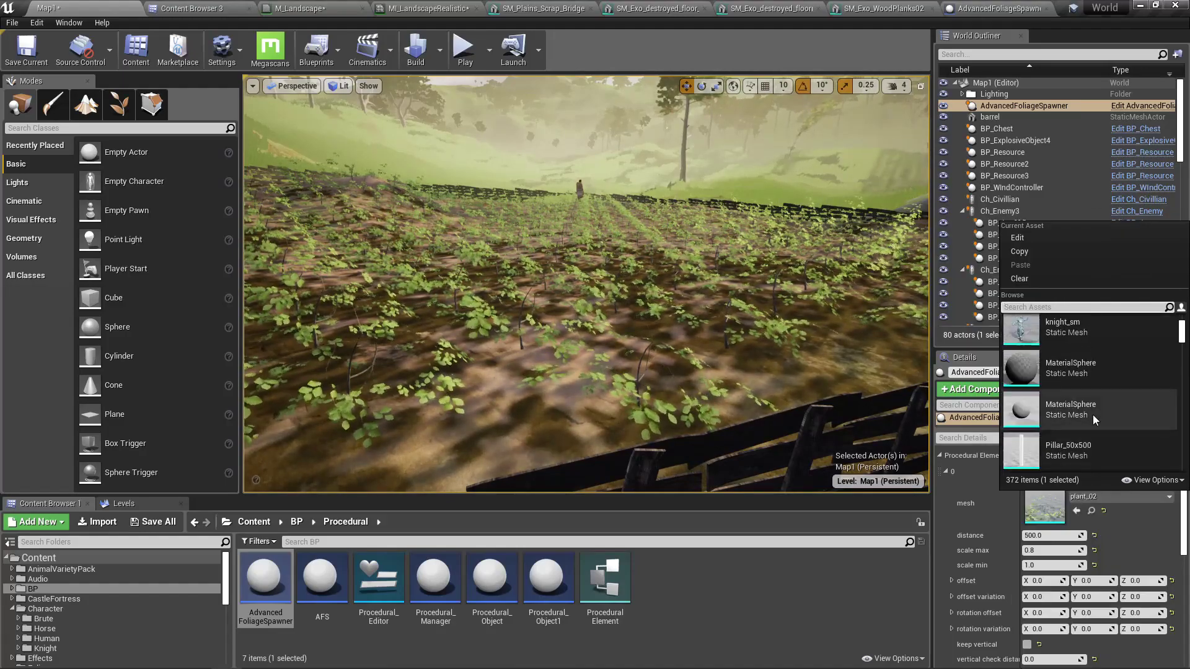
pyautogui.scroll(5, 1092, 414)
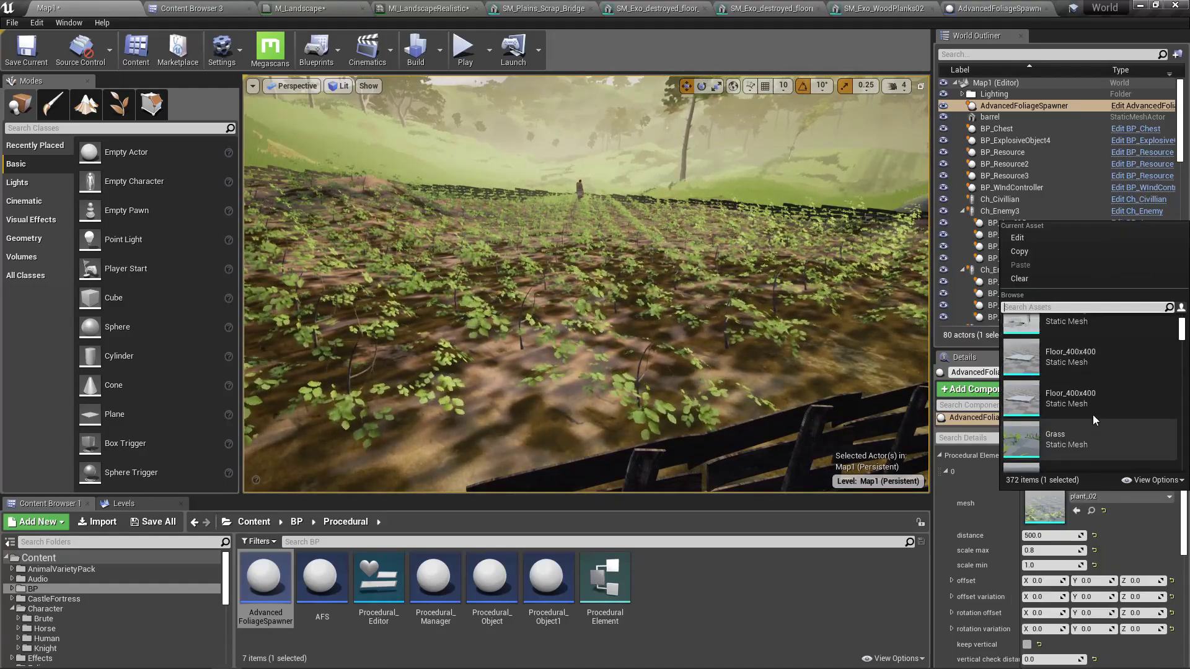
pyautogui.moveTo(781, 344)
pyautogui.mouseDown(button='right')
pyautogui.moveTo(744, 340)
pyautogui.moveTo(763, 345)
pyautogui.mouseUp(button='right')
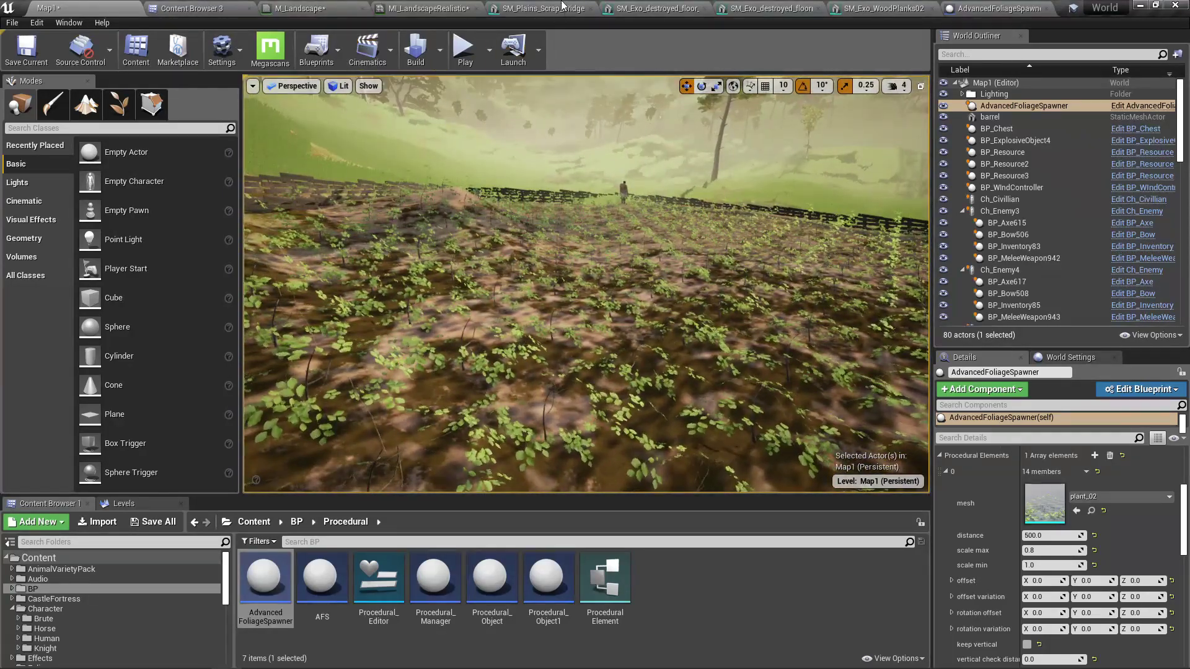
# Search the InfinityBladeGrassLands folder in Content Browser 3 for "static mesh"
pyautogui.click(261, 8)
pyautogui.scroll(1, 992, 347)
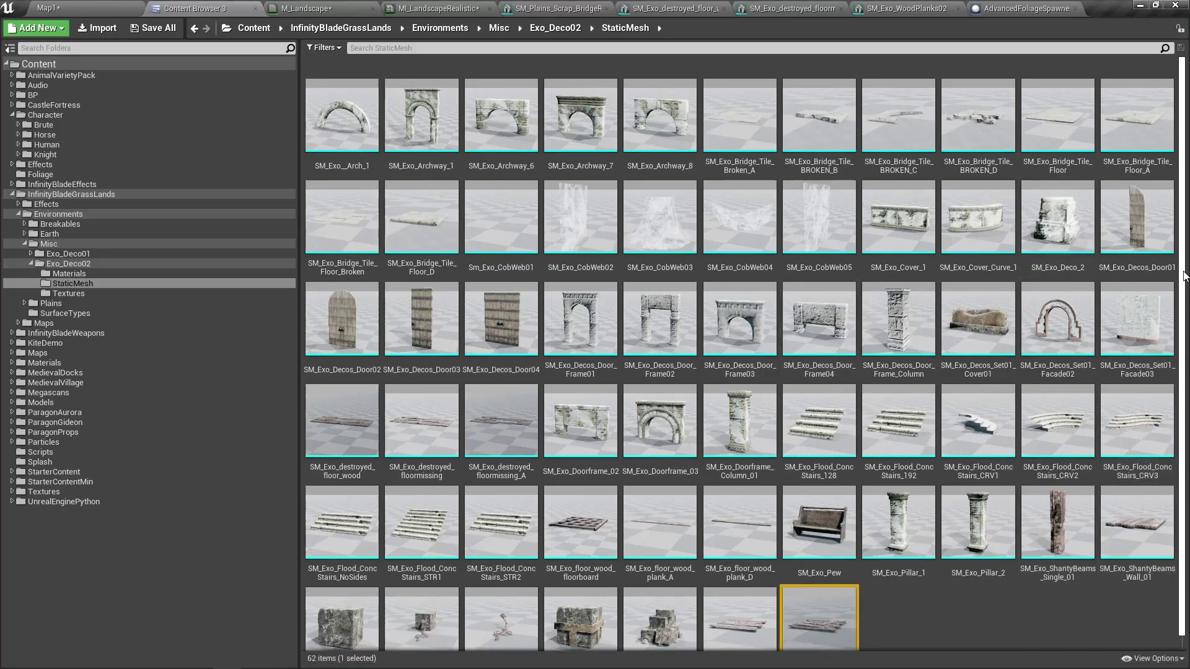
pyautogui.scroll(-1, 887, 397)
pyautogui.scroll(1, 880, 397)
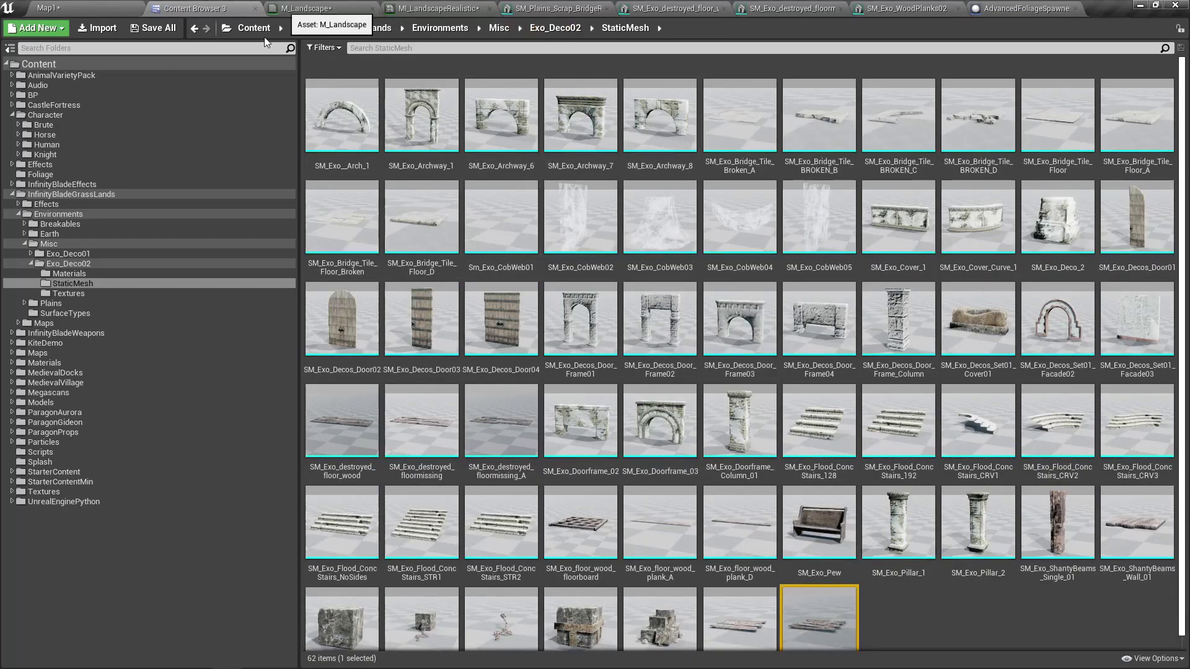
pyautogui.click(71, 194)
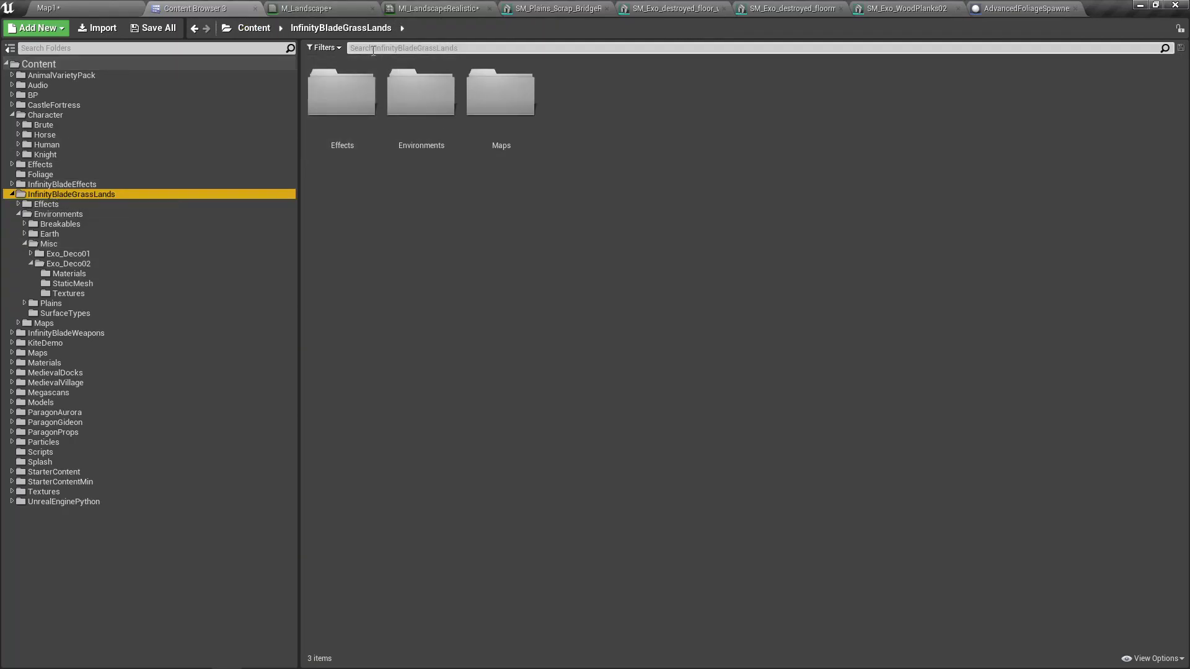
pyautogui.click(373, 49)
pyautogui.write('static mesh')
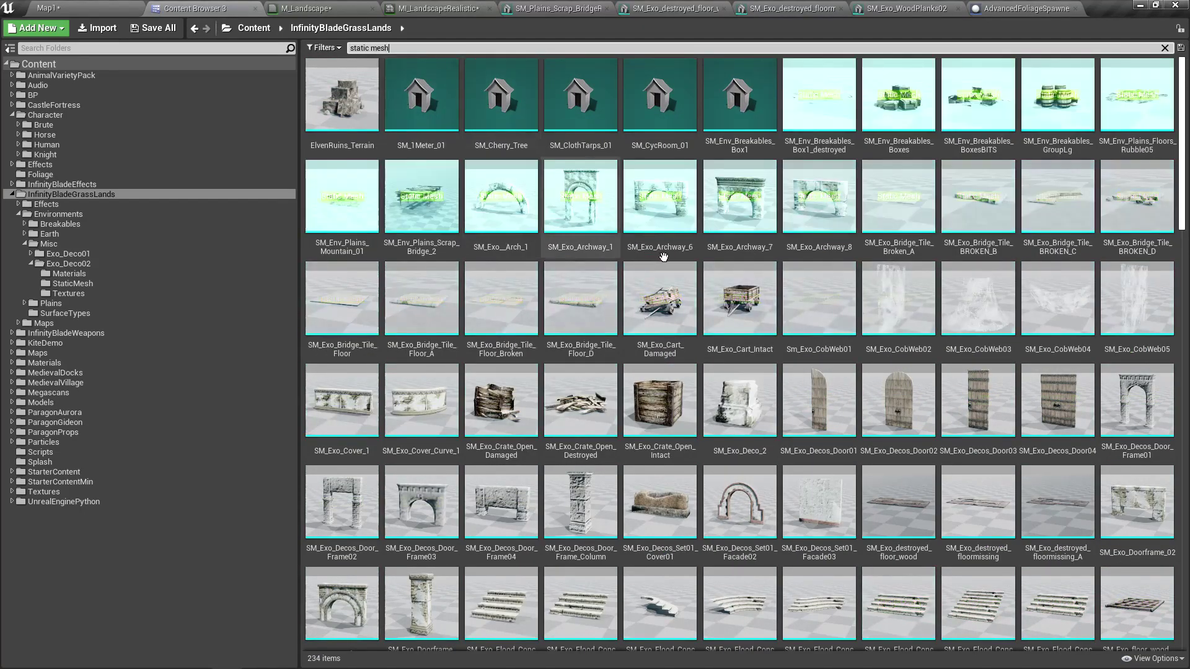
# Look through the InfinityBladeGrassLands static meshes for alternatives, and return to the Map1 level to inspect the planted field
pyautogui.scroll(-1, 756, 260)
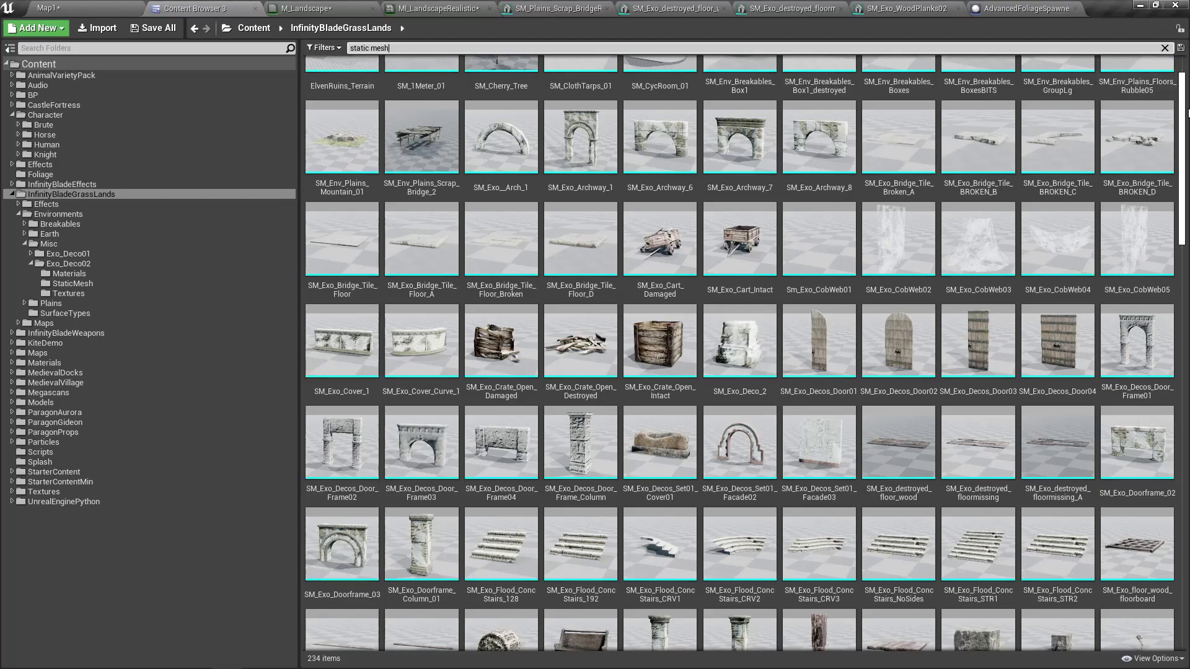
pyautogui.moveTo(1185, 127); pyautogui.dragTo(1160, 423)
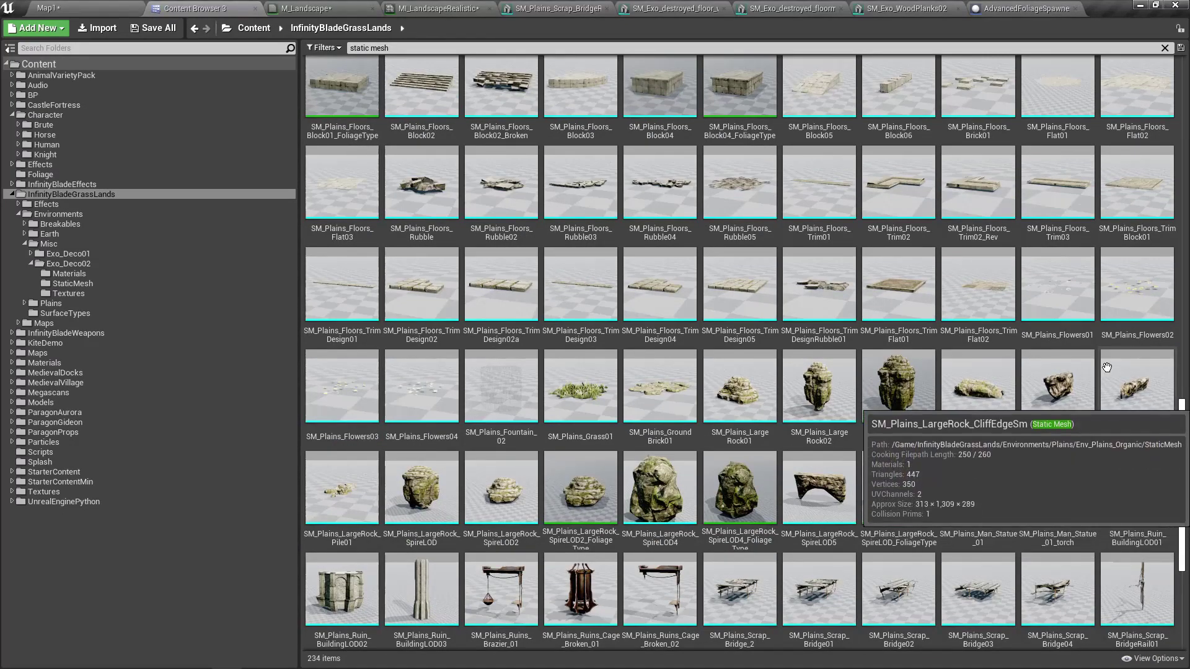
pyautogui.scroll(5, 917, 258)
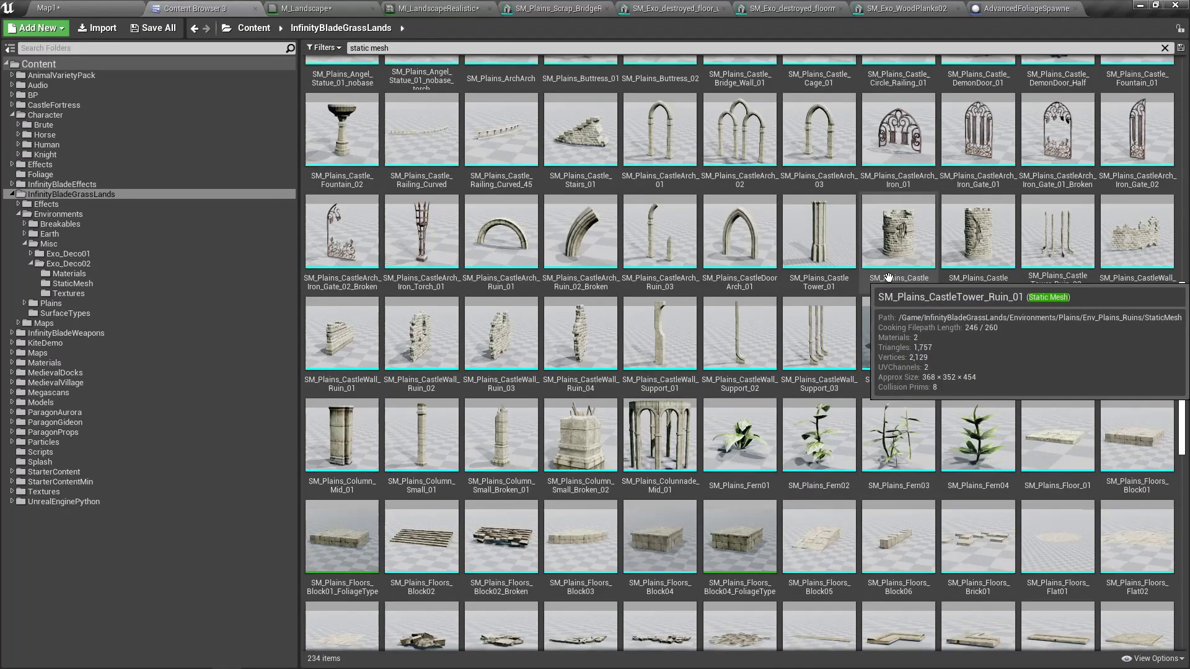
pyautogui.click(53, 7)
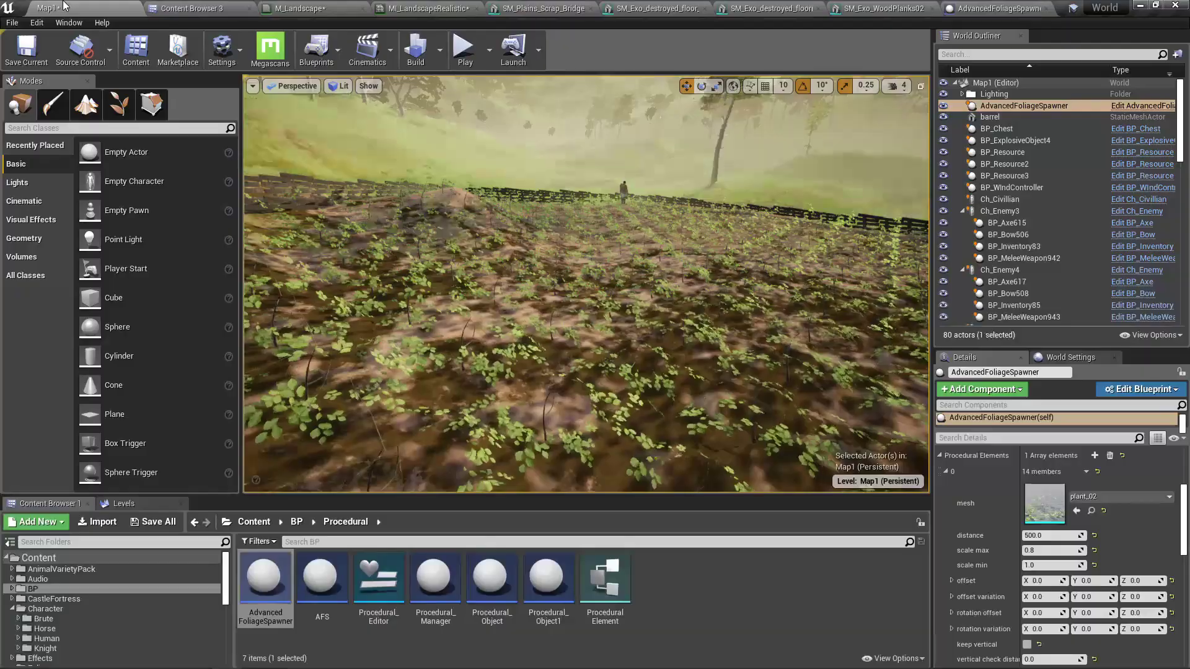
pyautogui.moveTo(586, 284); pyautogui.dragTo(681, 249, button='right')
pyautogui.moveTo(526, 284); pyautogui.dragTo(518, 284, button='right')
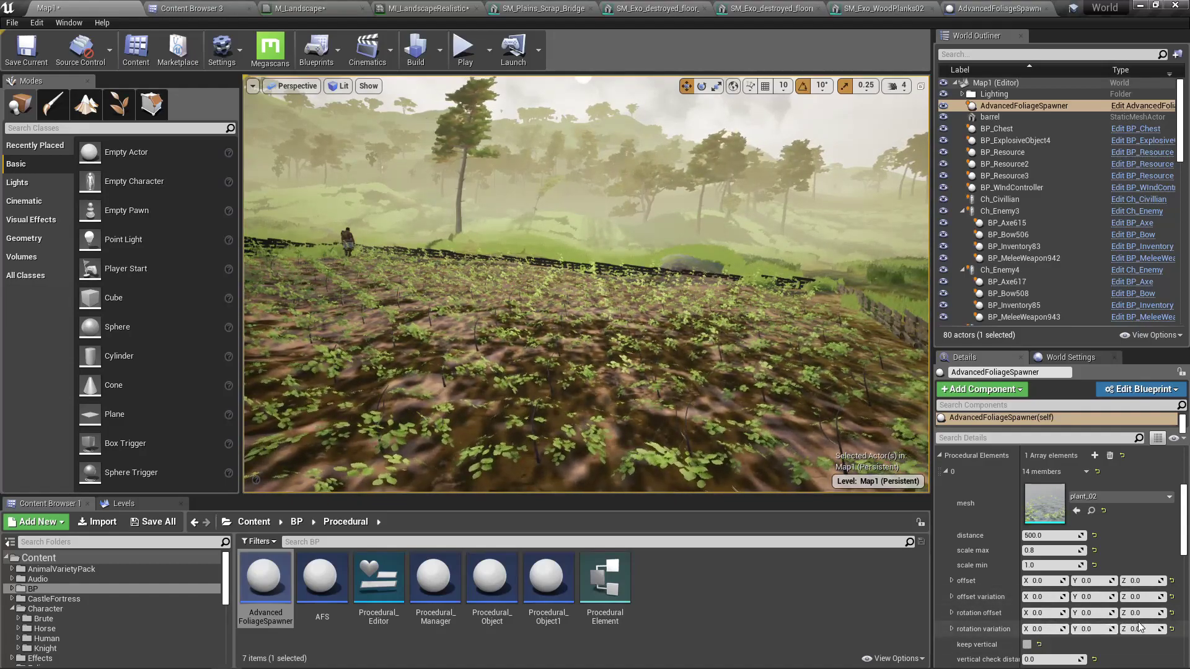
# Set the plant_02 procedural element's Z rotation variation to 360
pyautogui.moveTo(498, 418); pyautogui.dragTo(466, 434, button='right')
pyautogui.moveTo(476, 361); pyautogui.dragTo(464, 321)
pyautogui.moveTo(464, 321)
pyautogui.mouseDown(button='right')
pyautogui.moveTo(442, 310)
pyautogui.moveTo(454, 307)
pyautogui.mouseUp(button='right')
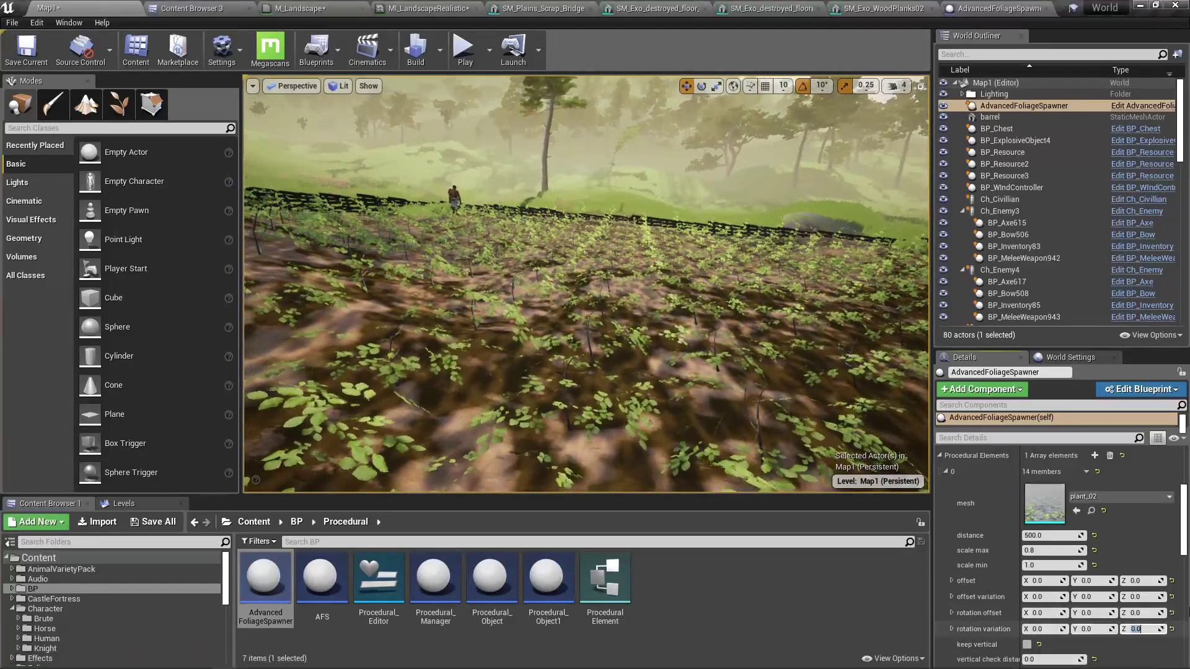
pyautogui.write('360')
pyautogui.press('Return')
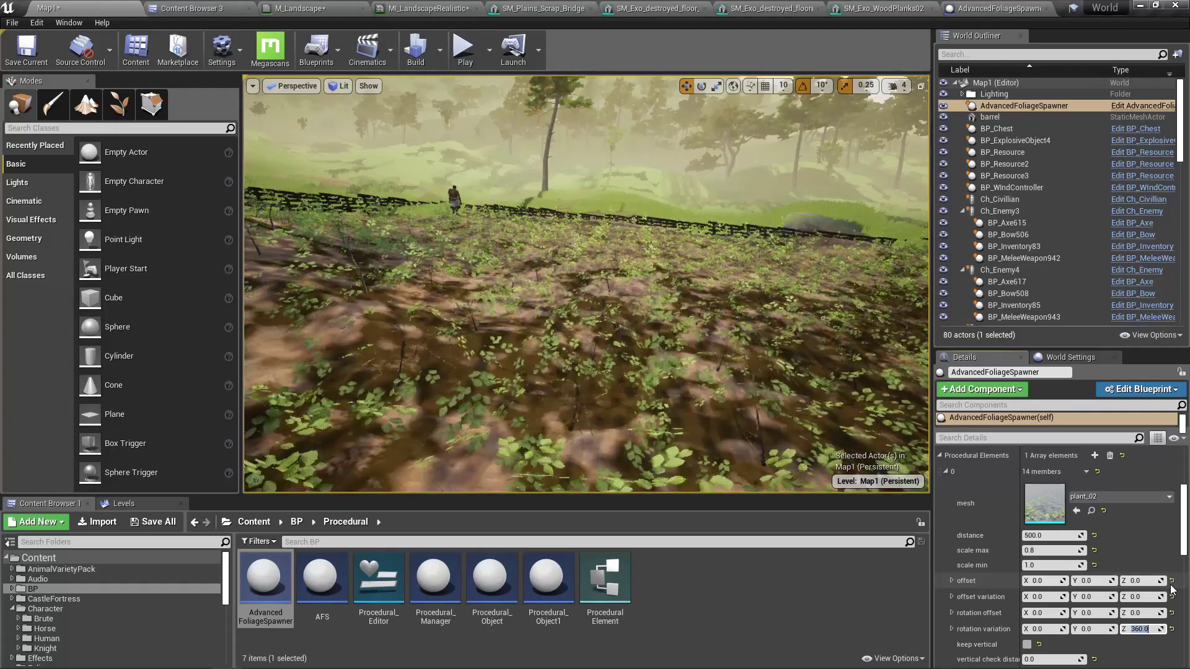
pyautogui.moveTo(768, 365); pyautogui.dragTo(821, 343, button='right')
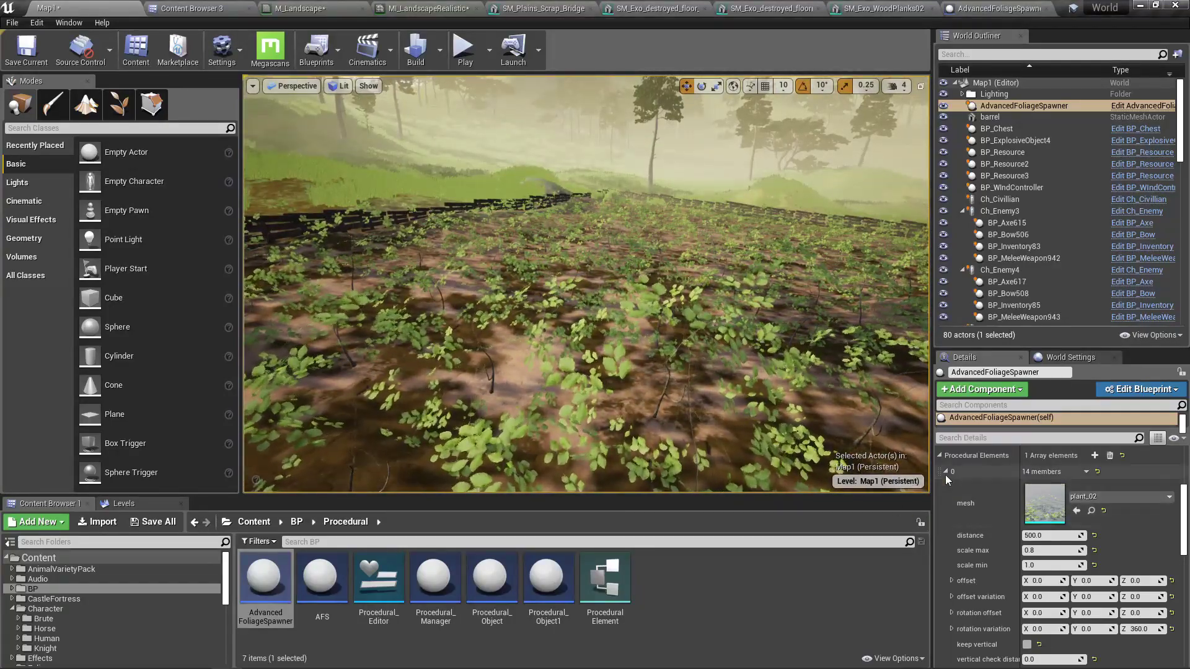
# Add a second procedural element to the AdvancedFoliageSpawner and expand its settings
pyautogui.click(946, 472)
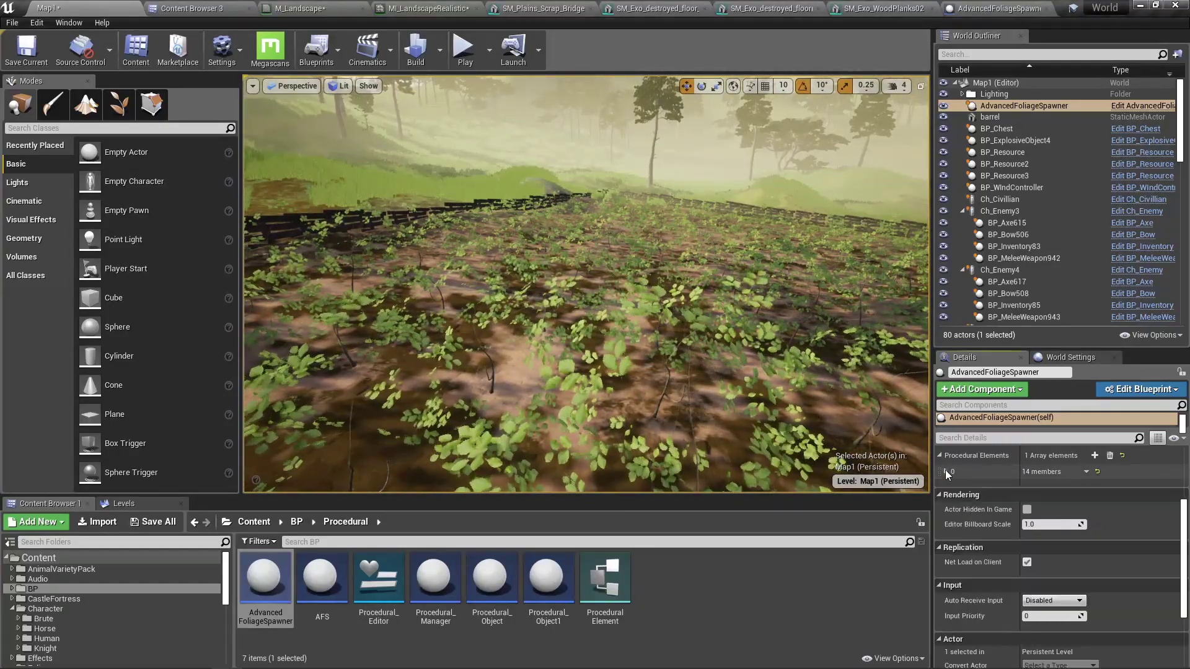
pyautogui.click(1094, 456)
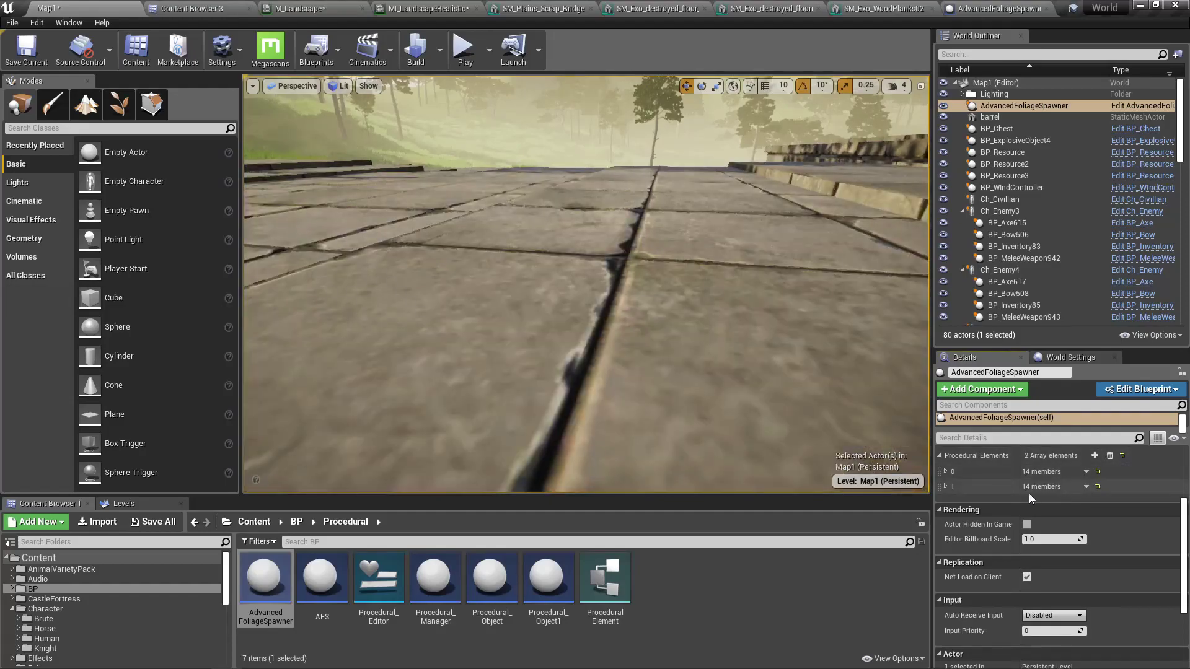
pyautogui.click(947, 487)
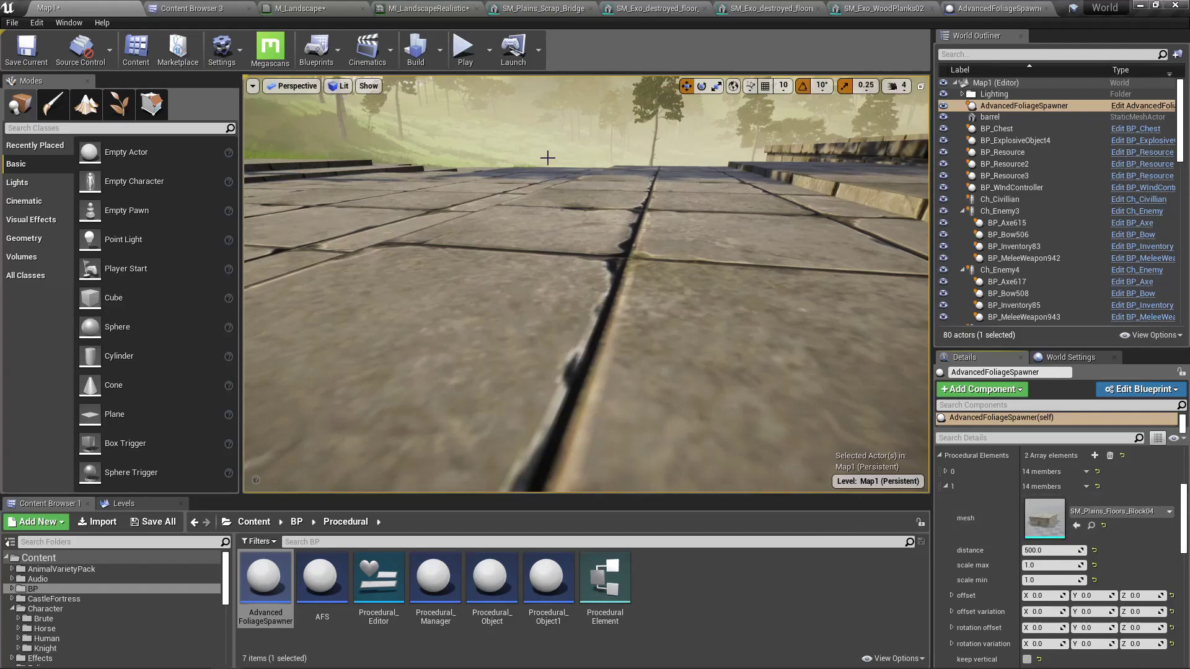
# Find SM_Plains_Scrap_BridgeRail02 among the InfinityBladeGrassLands static meshes and open it to examine its shape
pyautogui.click(212, 6)
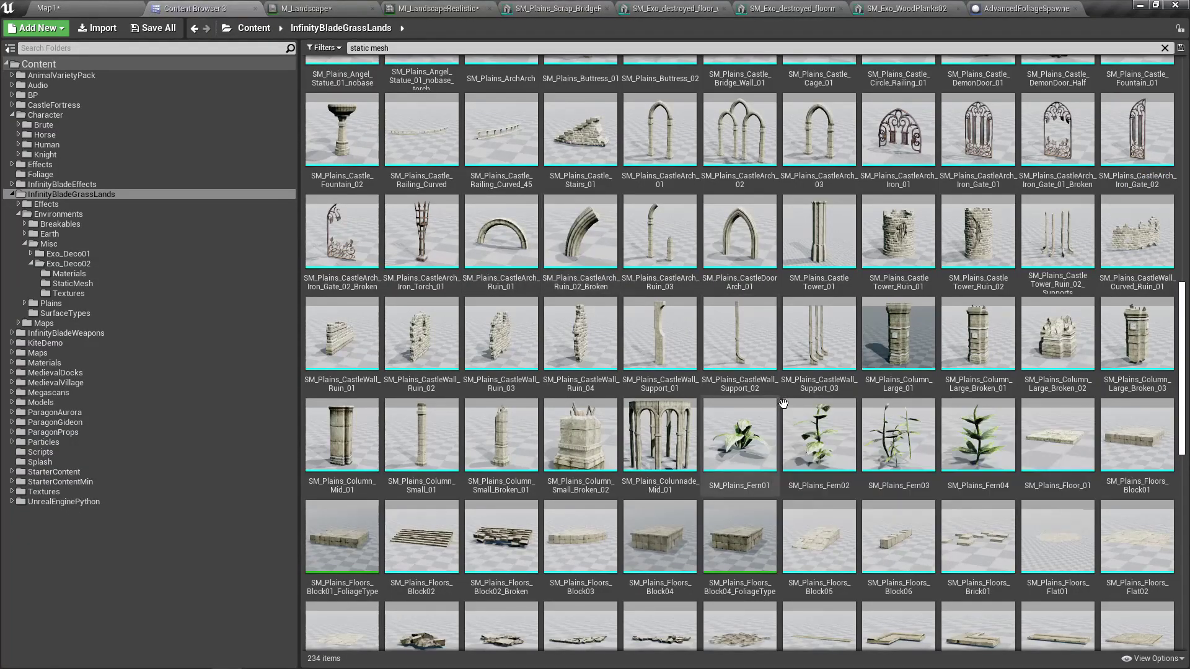
pyautogui.scroll(6, 786, 405)
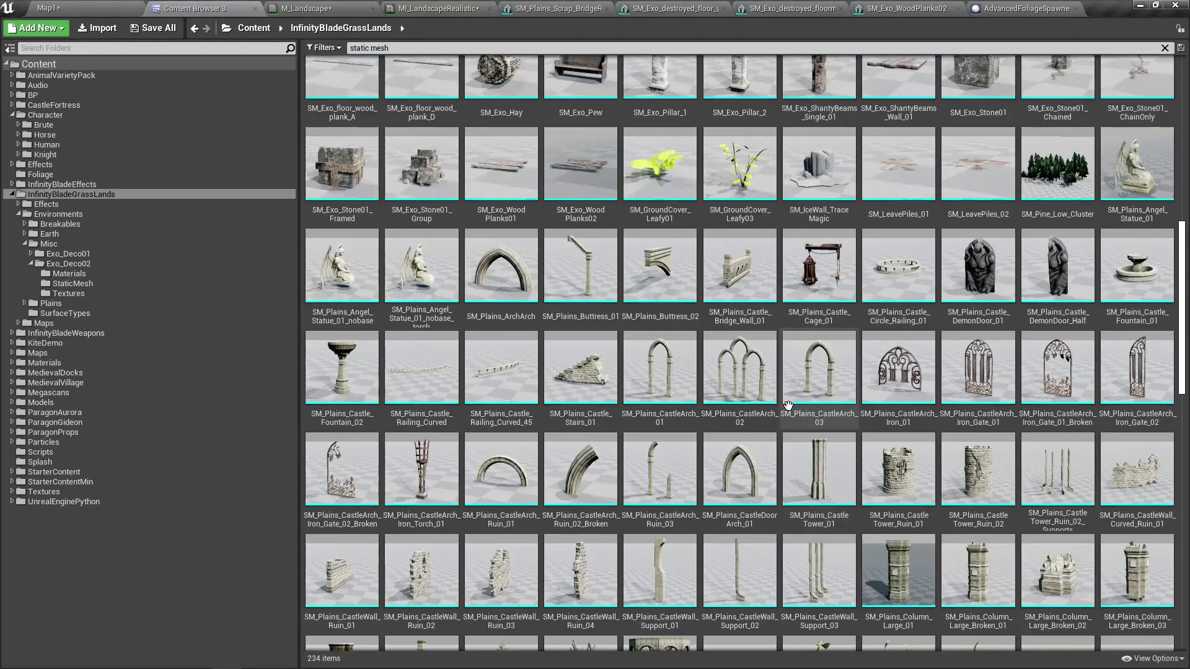
pyautogui.scroll(1, 788, 405)
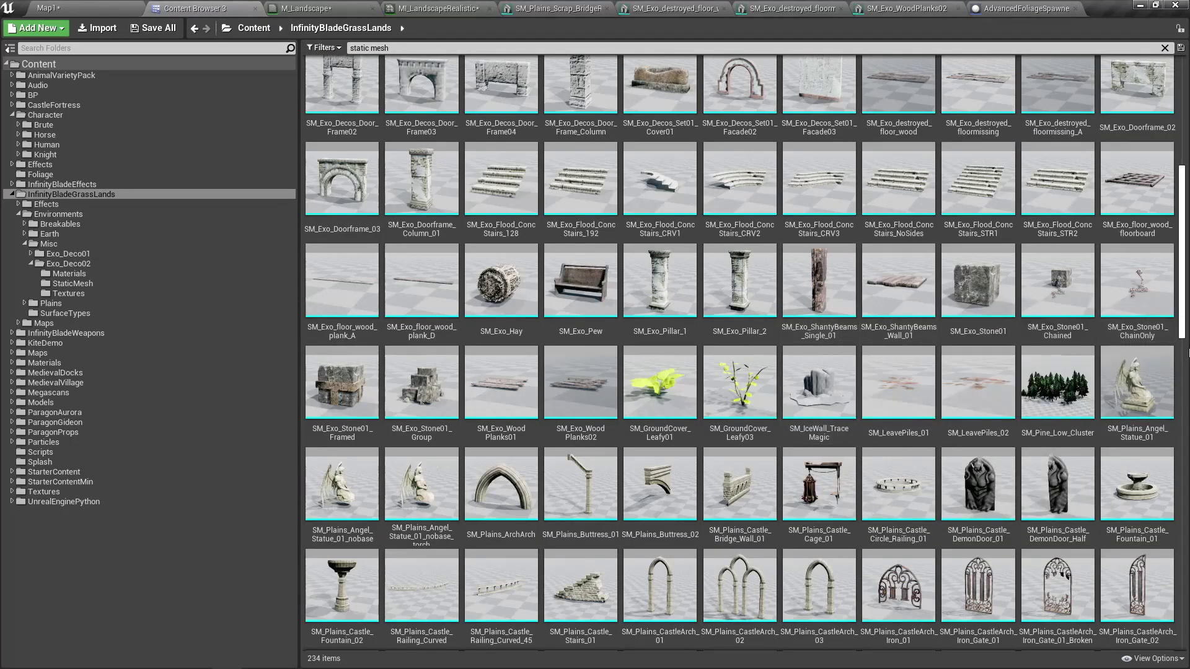
pyautogui.moveTo(1184, 300); pyautogui.dragTo(1187, 594)
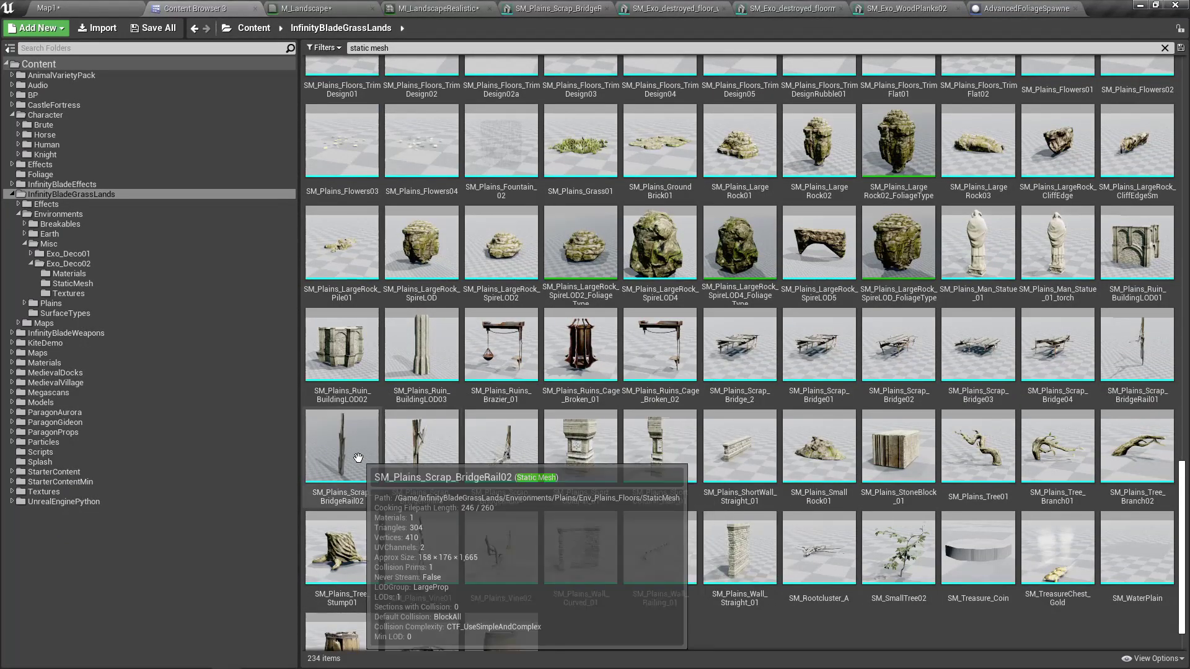
pyautogui.doubleClick(341, 460)
pyautogui.moveTo(445, 370); pyautogui.dragTo(668, 370)
pyautogui.moveTo(667, 488); pyautogui.dragTo(667, 489)
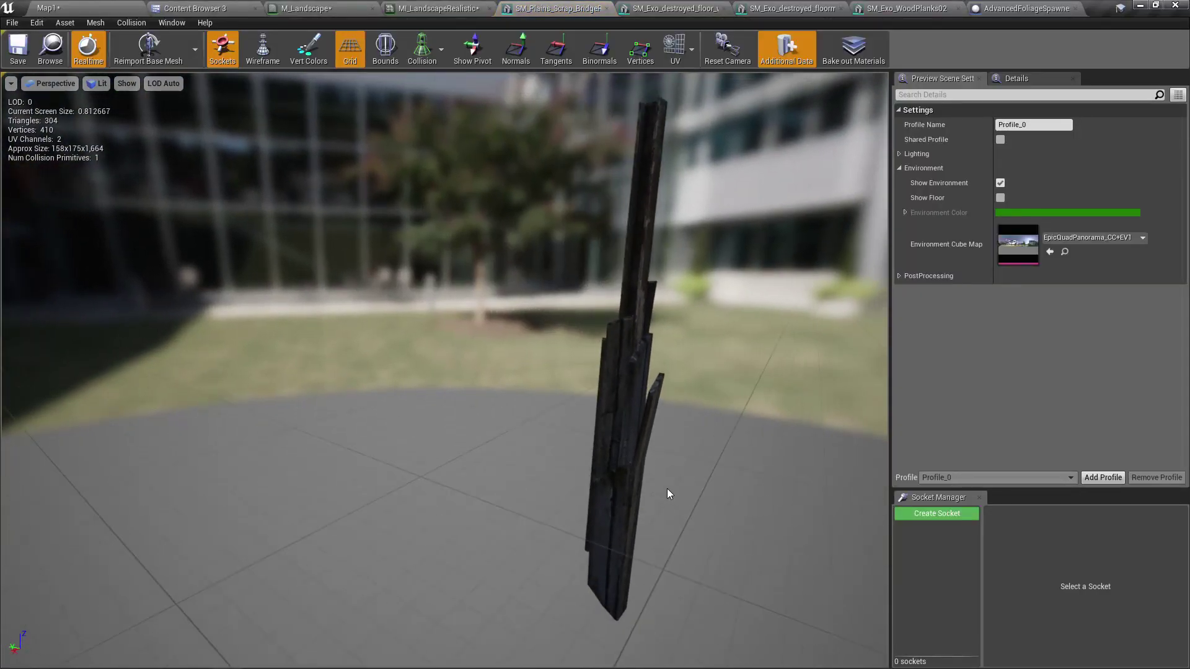
# Locate SM_Plains_Scrap_BridgeRail02 in its content folder and assign it as the mesh of procedural element 1
pyautogui.click(60, 48)
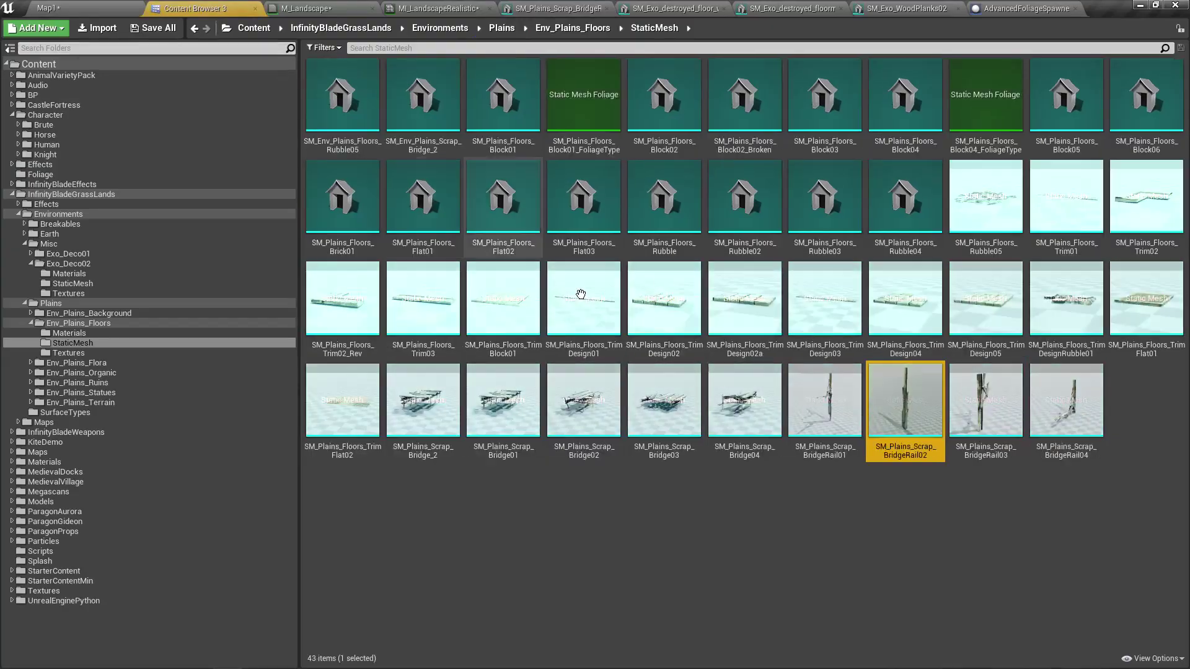
pyautogui.moveTo(908, 408); pyautogui.dragTo(1103, 569)
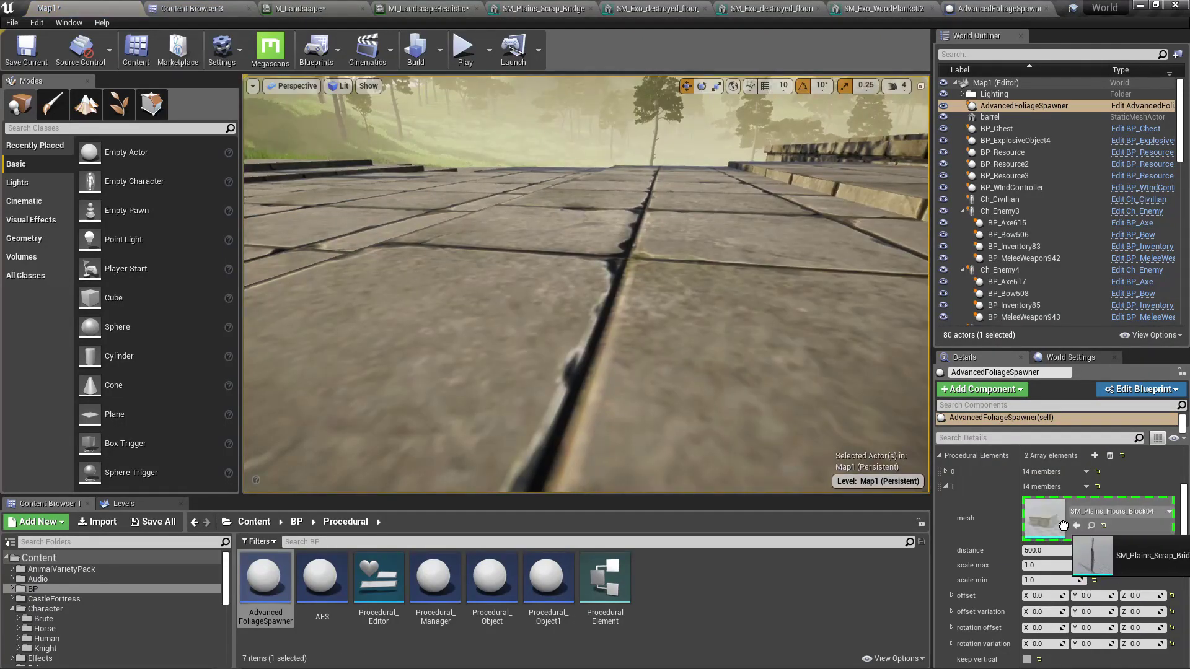
pyautogui.moveTo(586, 284); pyautogui.dragTo(539, 247, button='right')
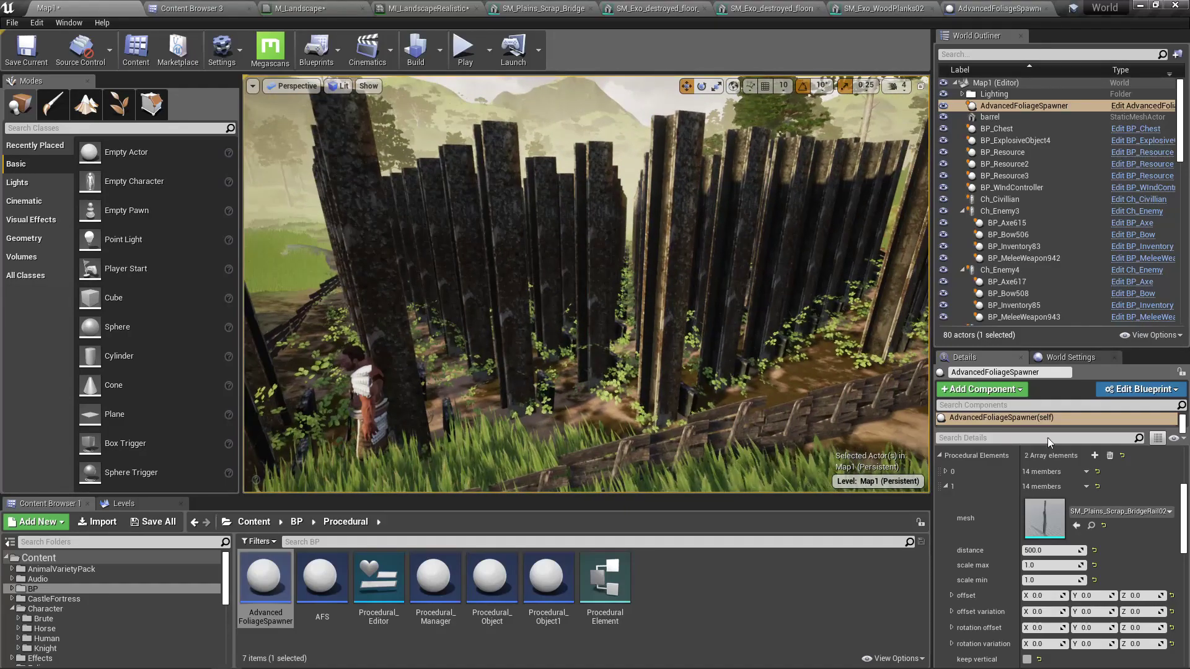
# Set the SM_Plains_Scrap_BridgeRail02 element's scale max to 0.2 and scale min to 0.3
pyautogui.click(1053, 566)
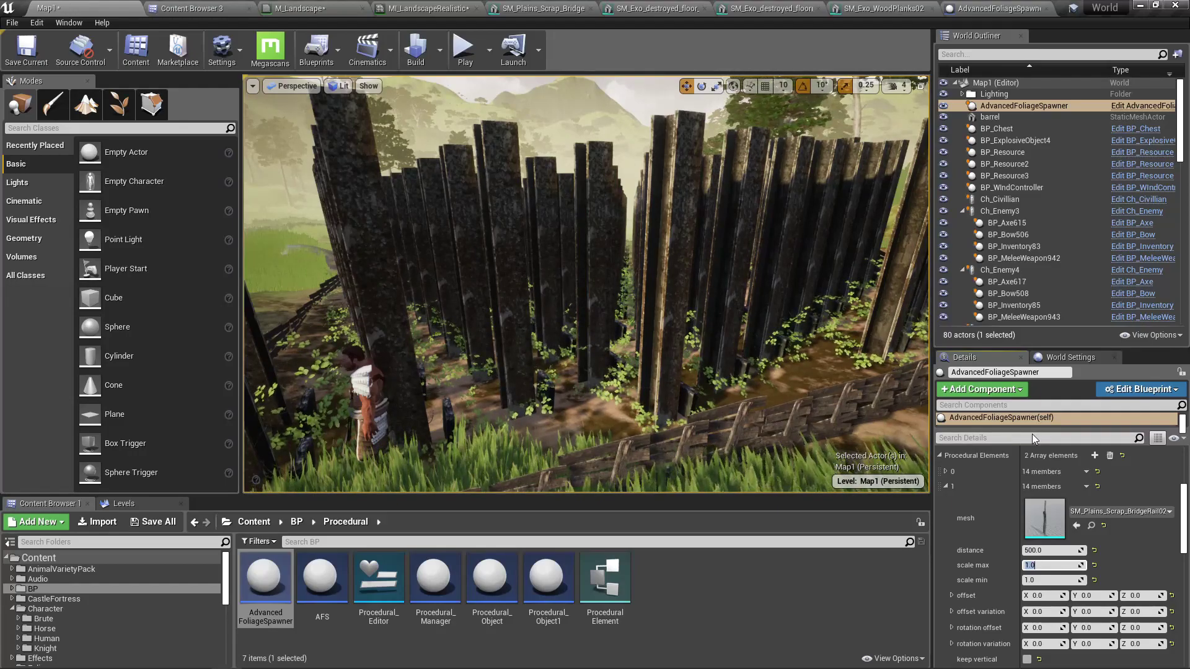
pyautogui.write('.2')
pyautogui.press('Tab')
pyautogui.write('.2')
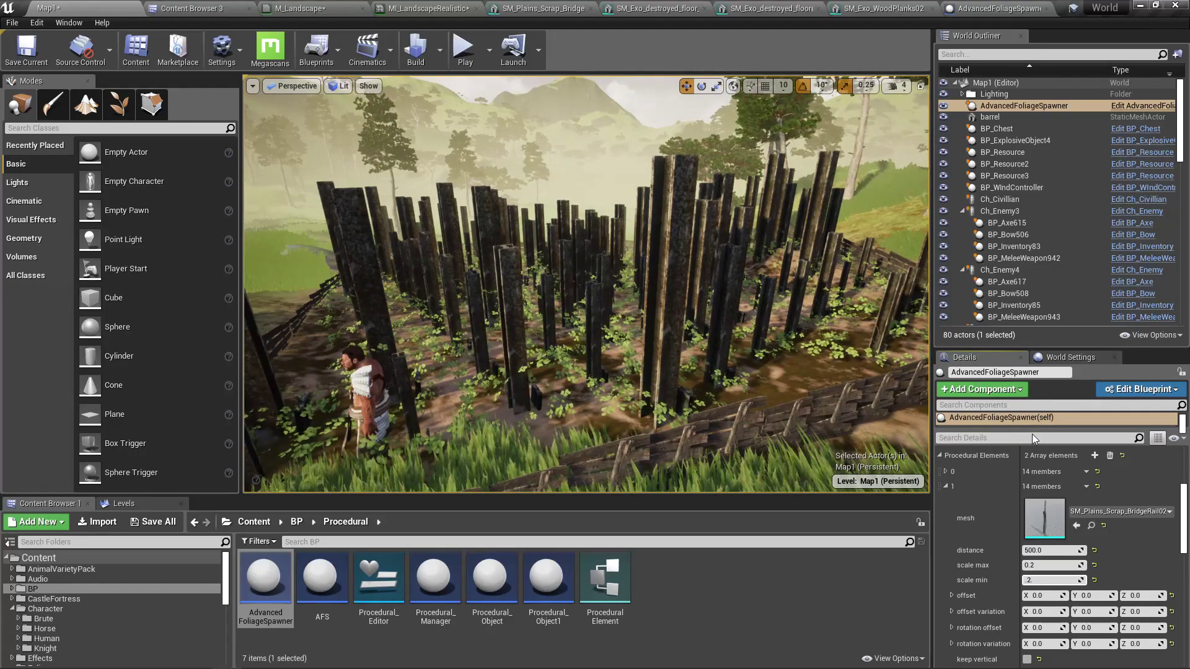
pyautogui.press('BackSpace')
pyautogui.press('BackSpace')
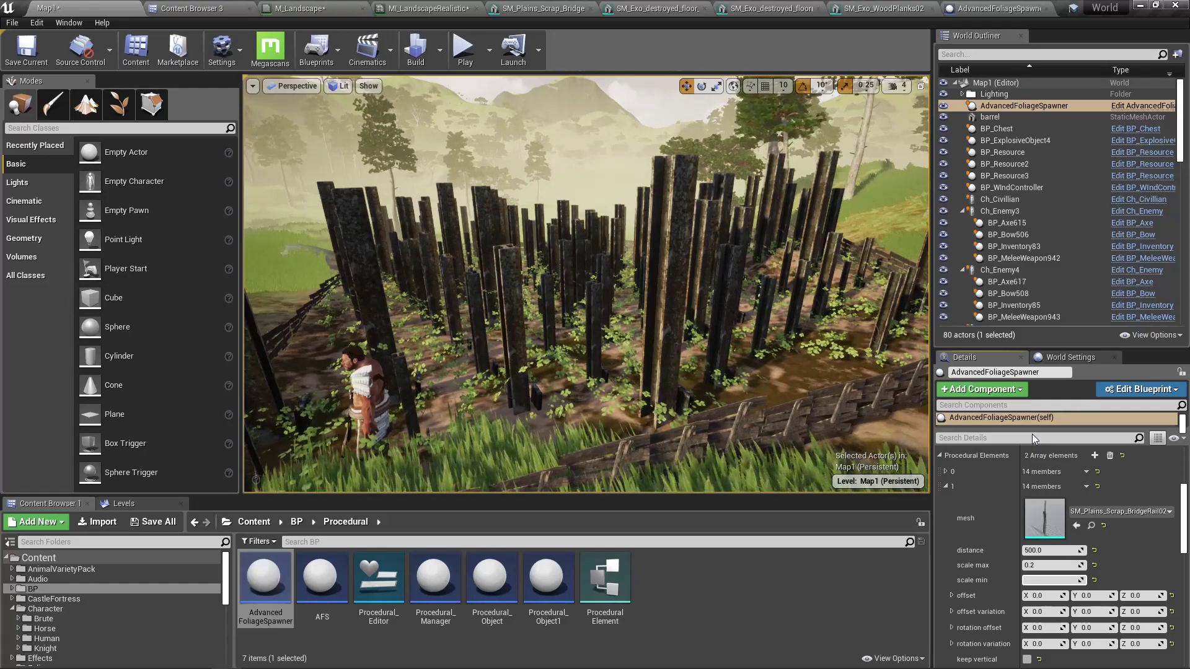
pyautogui.write('0.3')
pyautogui.press('Return')
# Inspect the size and spacing of the wooden posts across the planted field, including in full-screen view
pyautogui.press('w')
pyautogui.moveTo(614, 127); pyautogui.dragTo(614, 210, button='right')
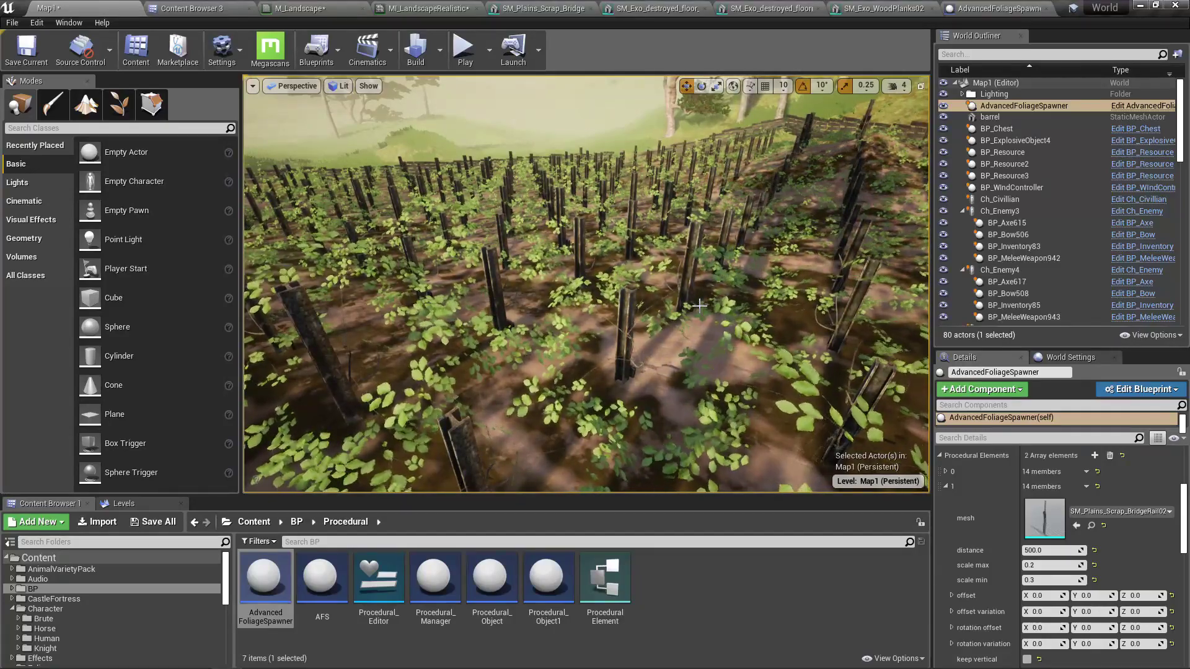
pyautogui.press('s')
pyautogui.moveTo(614, 211); pyautogui.dragTo(688, 180, button='right')
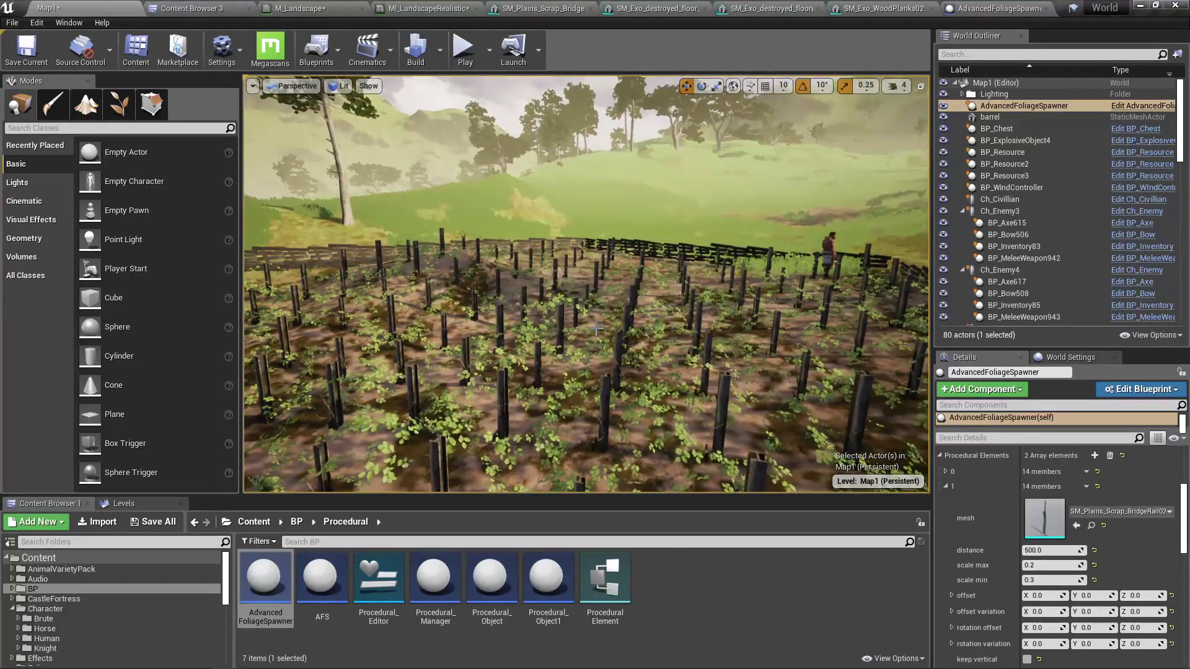
pyautogui.press('F11')
pyautogui.moveTo(595, 329)
pyautogui.mouseDown(button='right')
pyautogui.moveTo(544, 339)
pyautogui.moveTo(577, 339)
pyautogui.mouseUp(button='right')
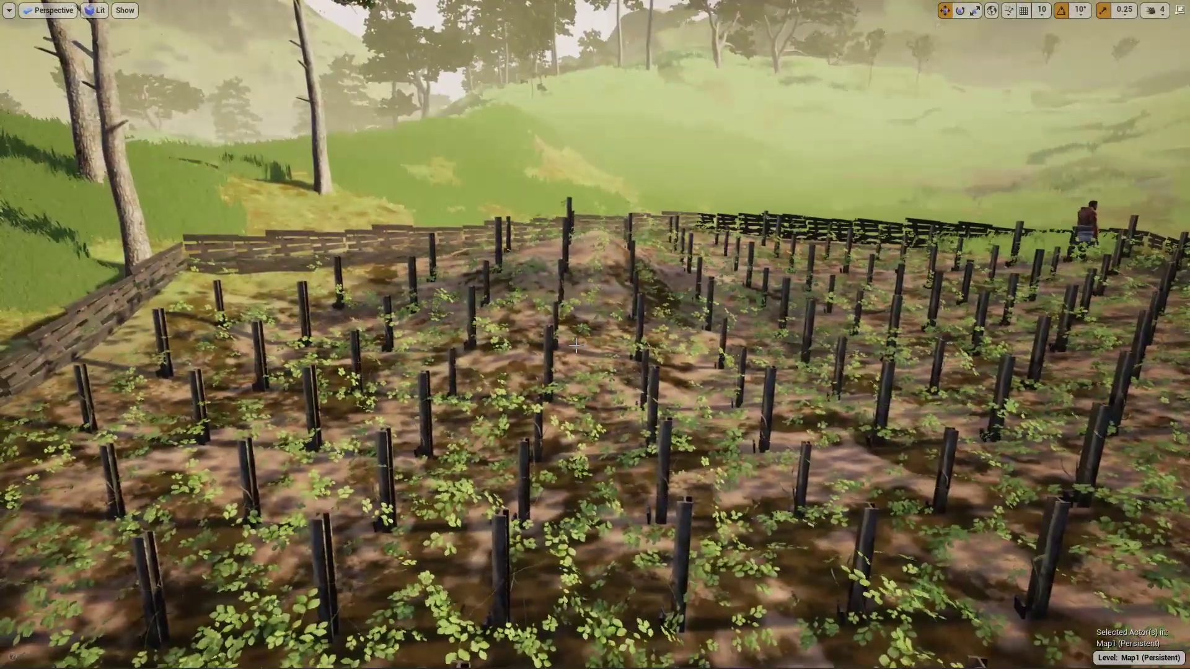
pyautogui.press('F11')
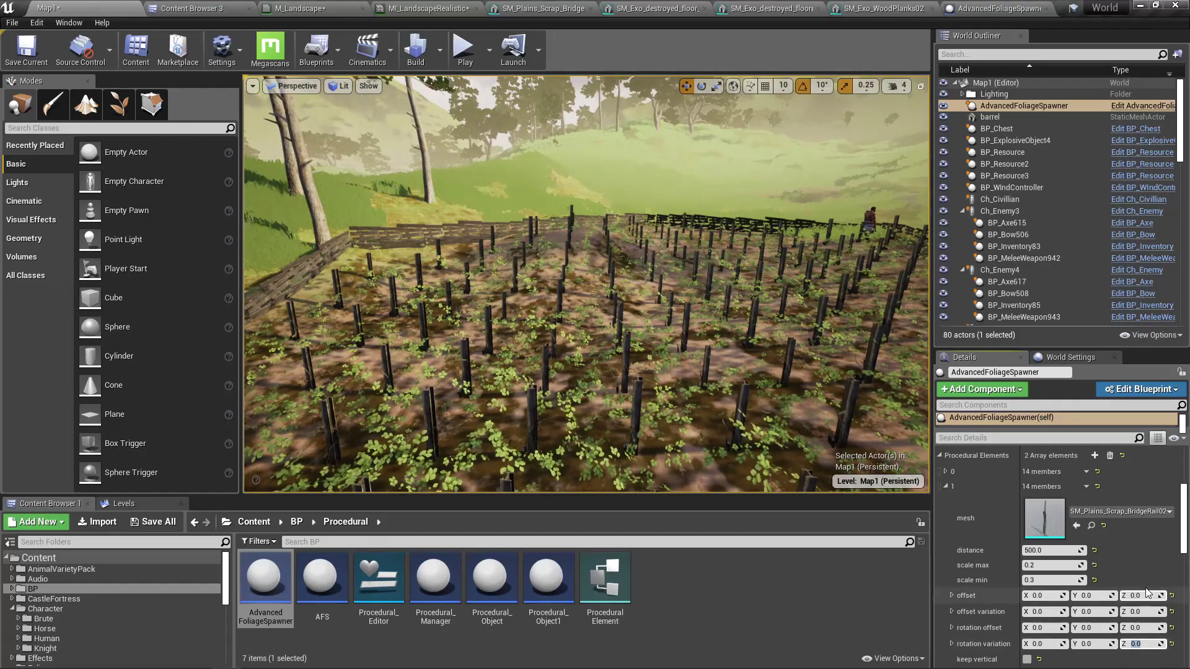
# Set the wooden post element's rotation variation to 10 on Y and 360 on Z, and review the field full screen
pyautogui.write('360')
pyautogui.press('Return')
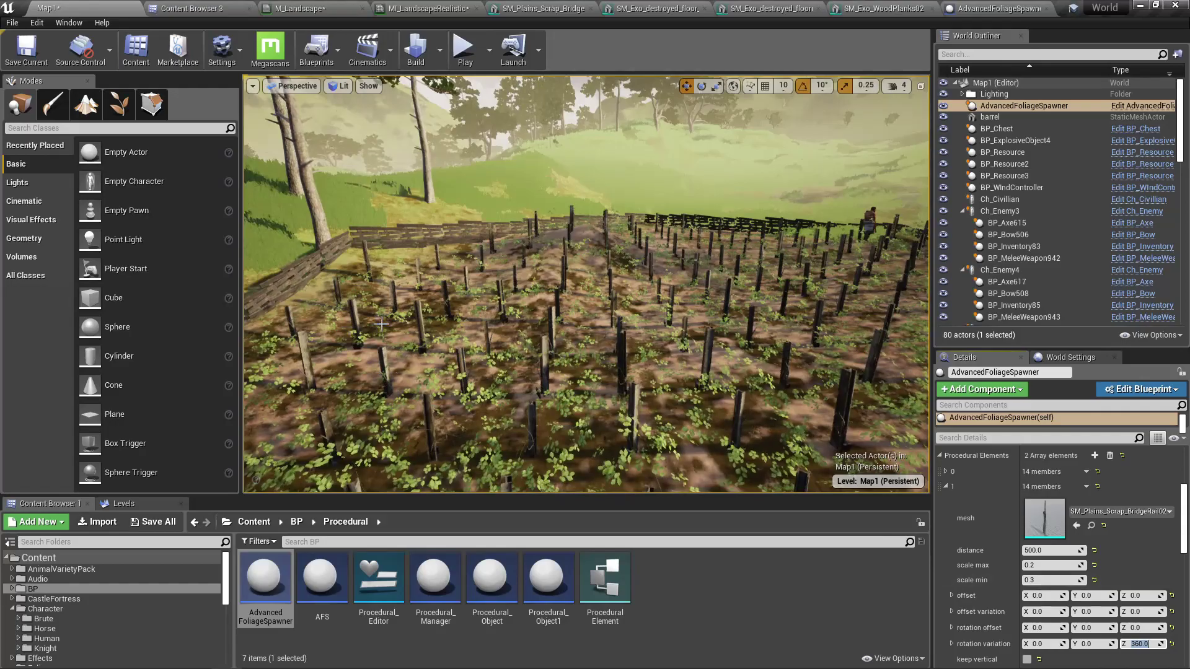
pyautogui.moveTo(382, 325)
pyautogui.mouseDown(button='right')
pyautogui.moveTo(434, 324)
pyautogui.moveTo(471, 341)
pyautogui.moveTo(558, 303)
pyautogui.moveTo(375, 315)
pyautogui.mouseUp(button='right')
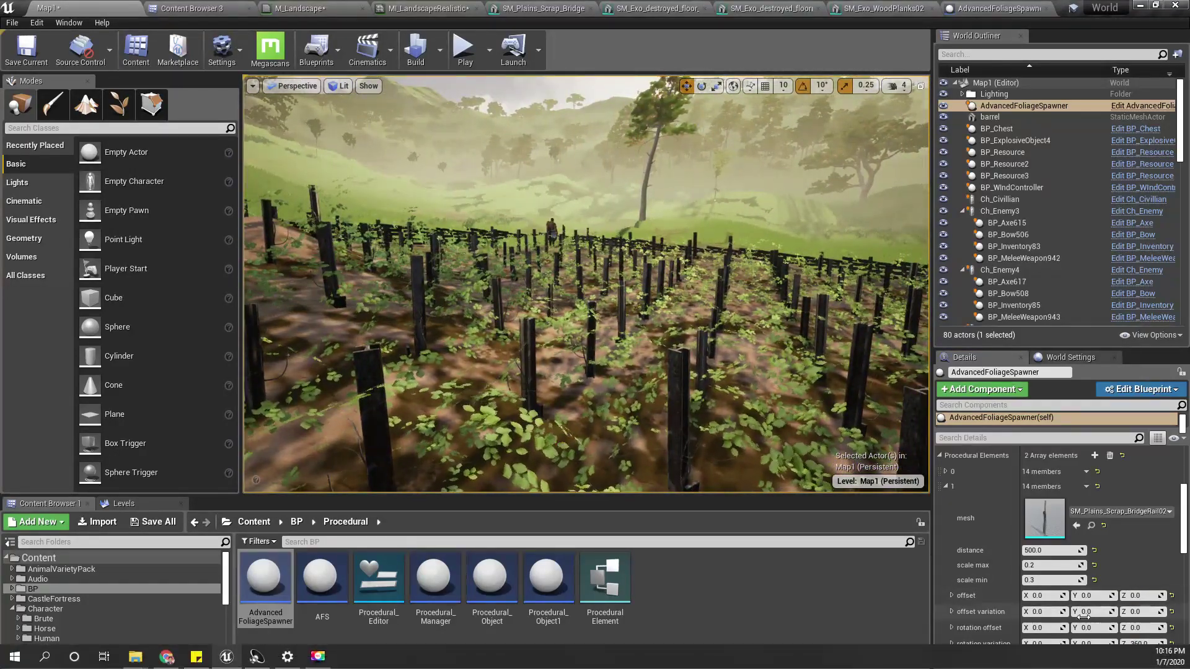
pyautogui.scroll(-2, 1082, 615)
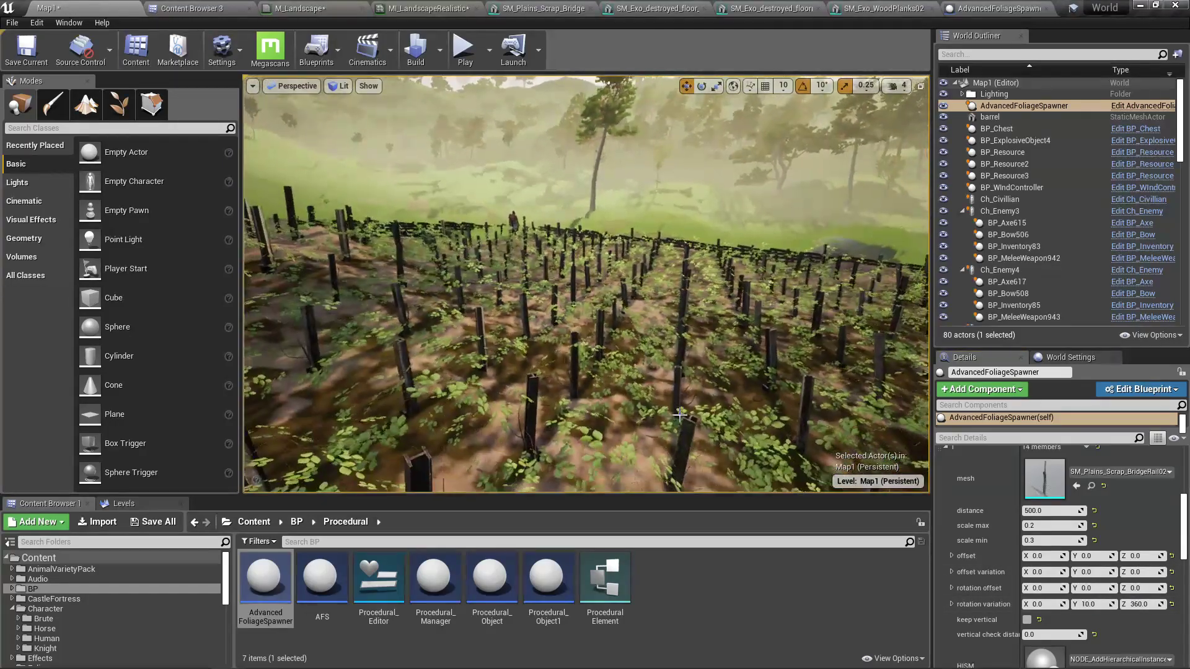
pyautogui.press('F11')
pyautogui.moveTo(680, 415); pyautogui.dragTo(353, 329, button='right')
pyautogui.moveTo(515, 390); pyautogui.dragTo(99, 512, button='right')
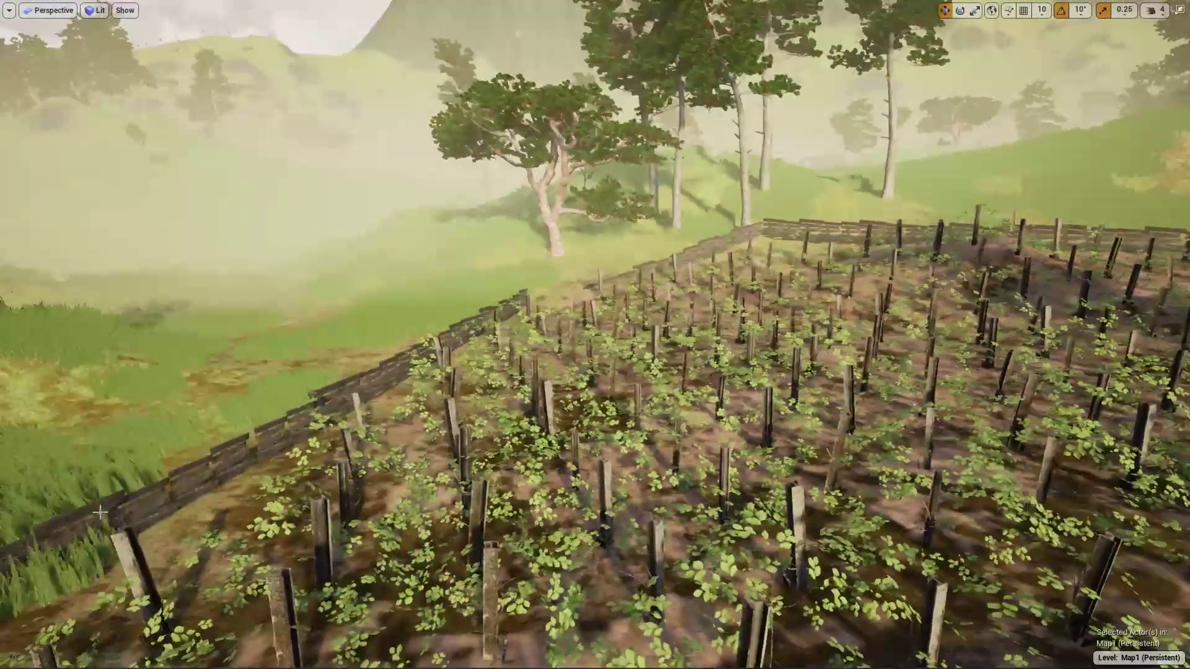